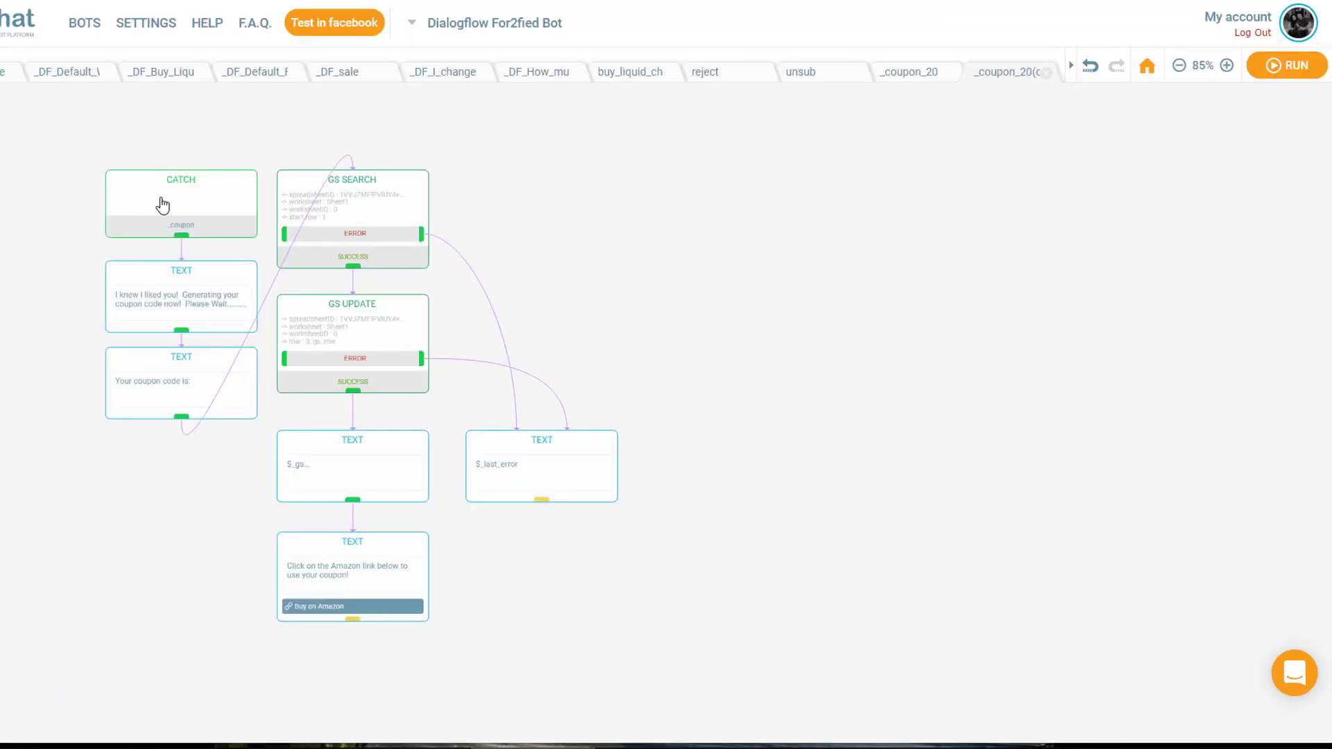
Switch to the Coupon Code Sheet in Google Sheets, widen the Name column slightly and select the coupon codes in B2:B13
{"action": "left_click", "coordinate": [180, 208]}
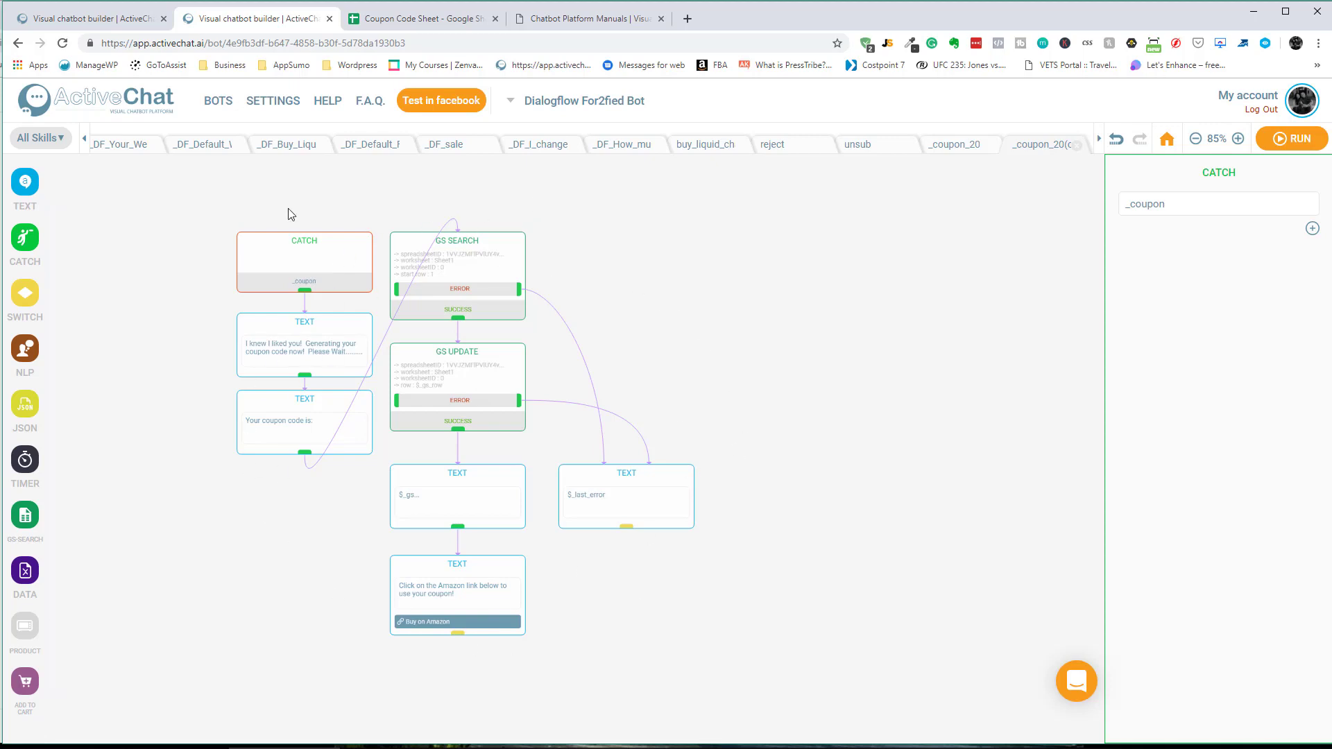
{"action": "mouse_move", "coordinate": [278, 107]}
{"action": "left_click", "coordinate": [392, 22]}
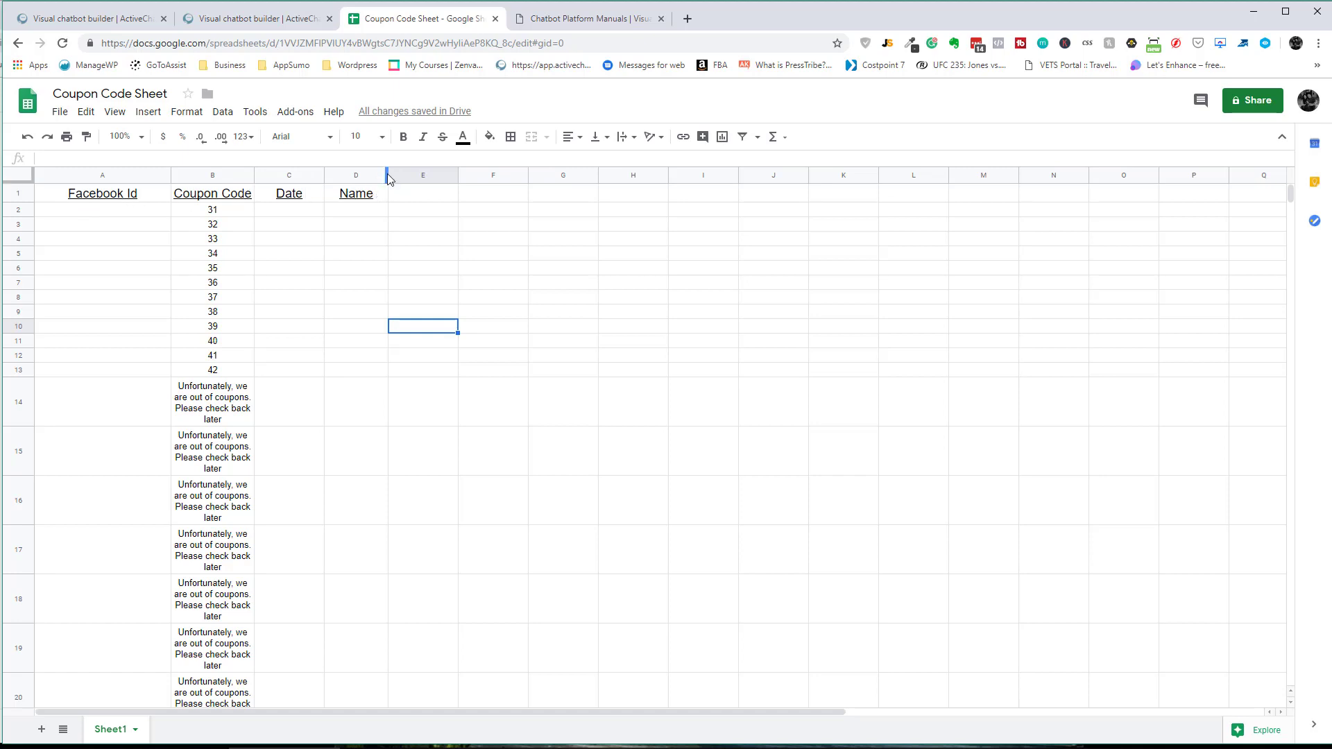
{"action": "left_click_drag", "start_coordinate": [388, 178], "coordinate": [408, 182]}
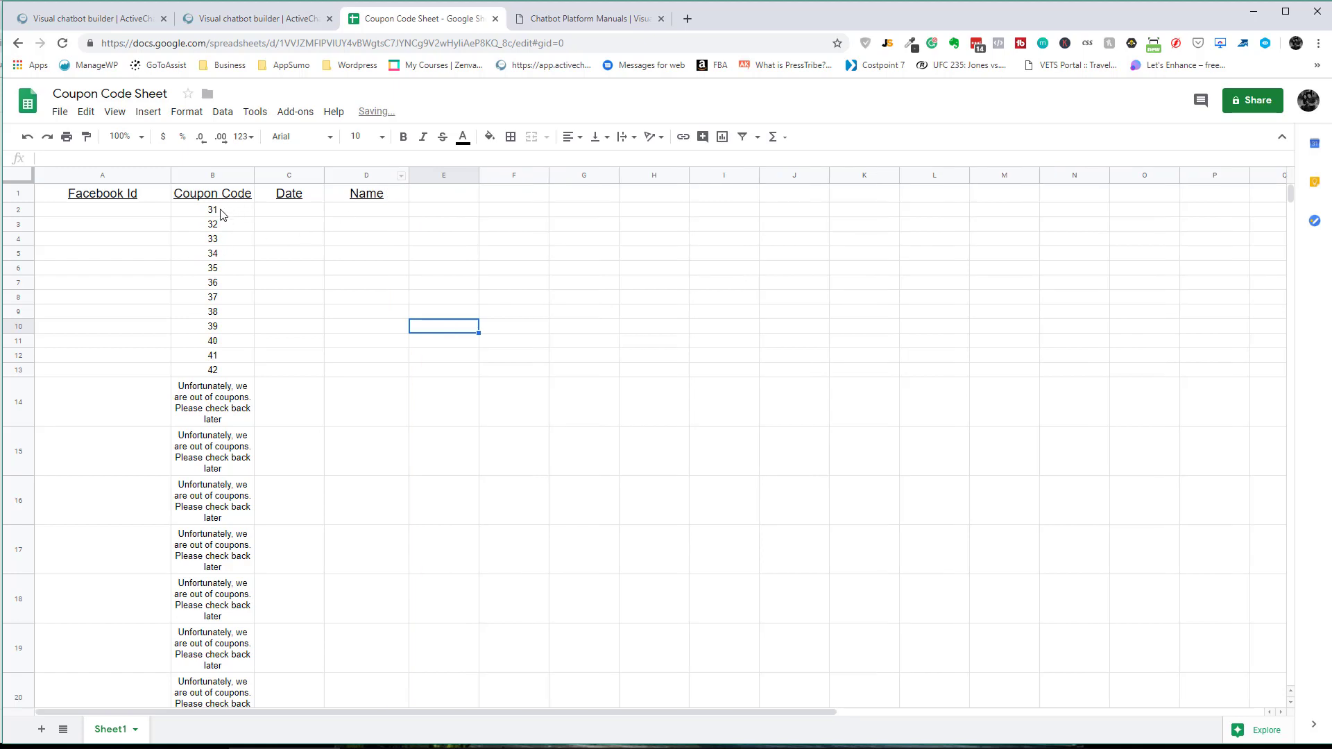
{"action": "mouse_move", "coordinate": [218, 209]}
{"action": "left_mouse_down"}
{"action": "mouse_move", "coordinate": [223, 693]}
{"action": "mouse_move", "coordinate": [233, 215]}
{"action": "left_mouse_up"}
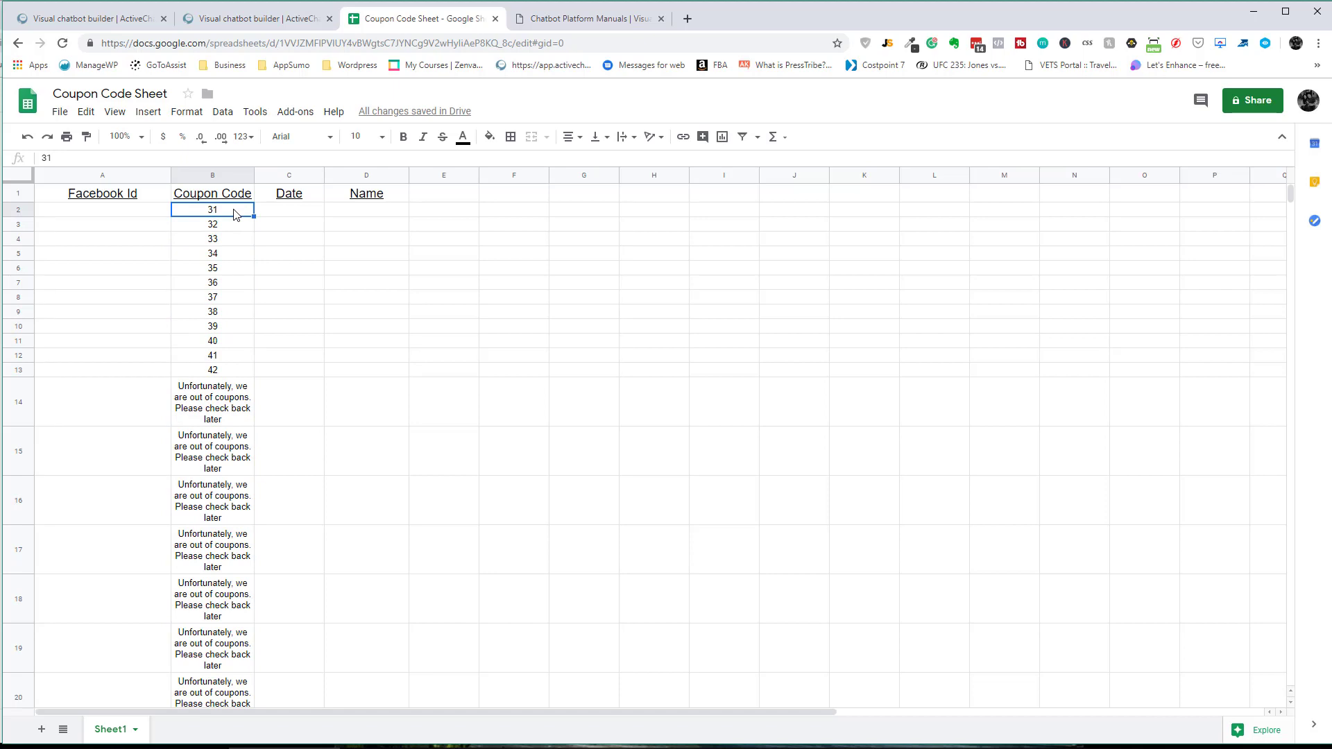
{"action": "left_click_drag", "start_coordinate": [235, 213], "coordinate": [248, 383]}
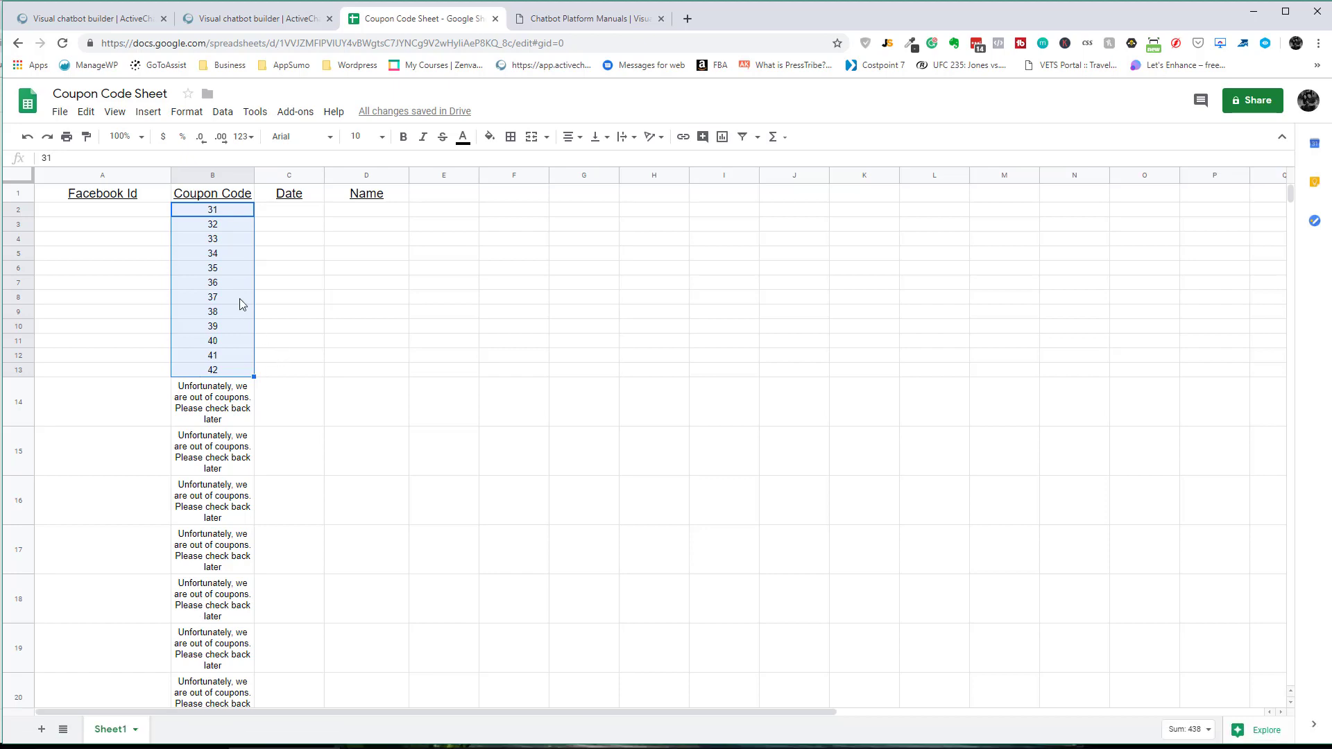
Return to the ActiveChat bot builder and review the settings of the CATCH block and the two TEXT blocks below it
{"action": "left_click", "coordinate": [139, 18]}
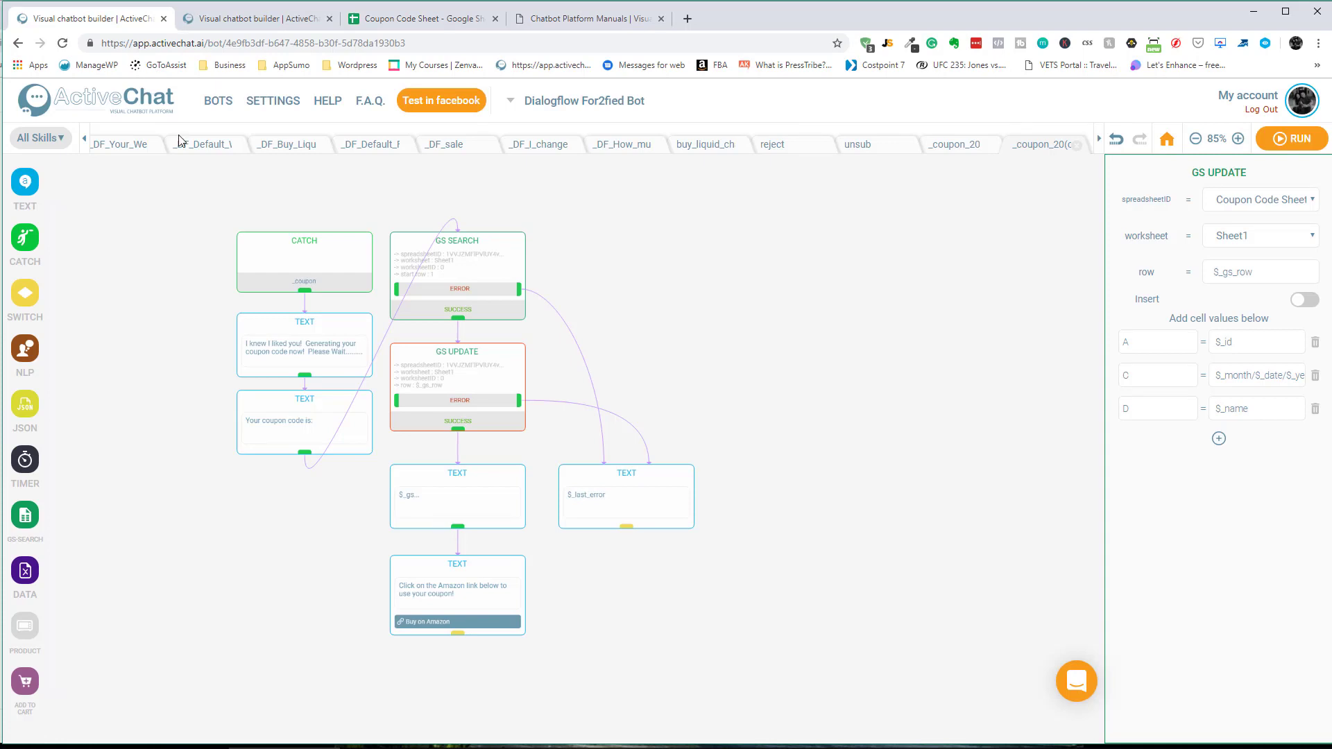
{"action": "left_click", "coordinate": [344, 261]}
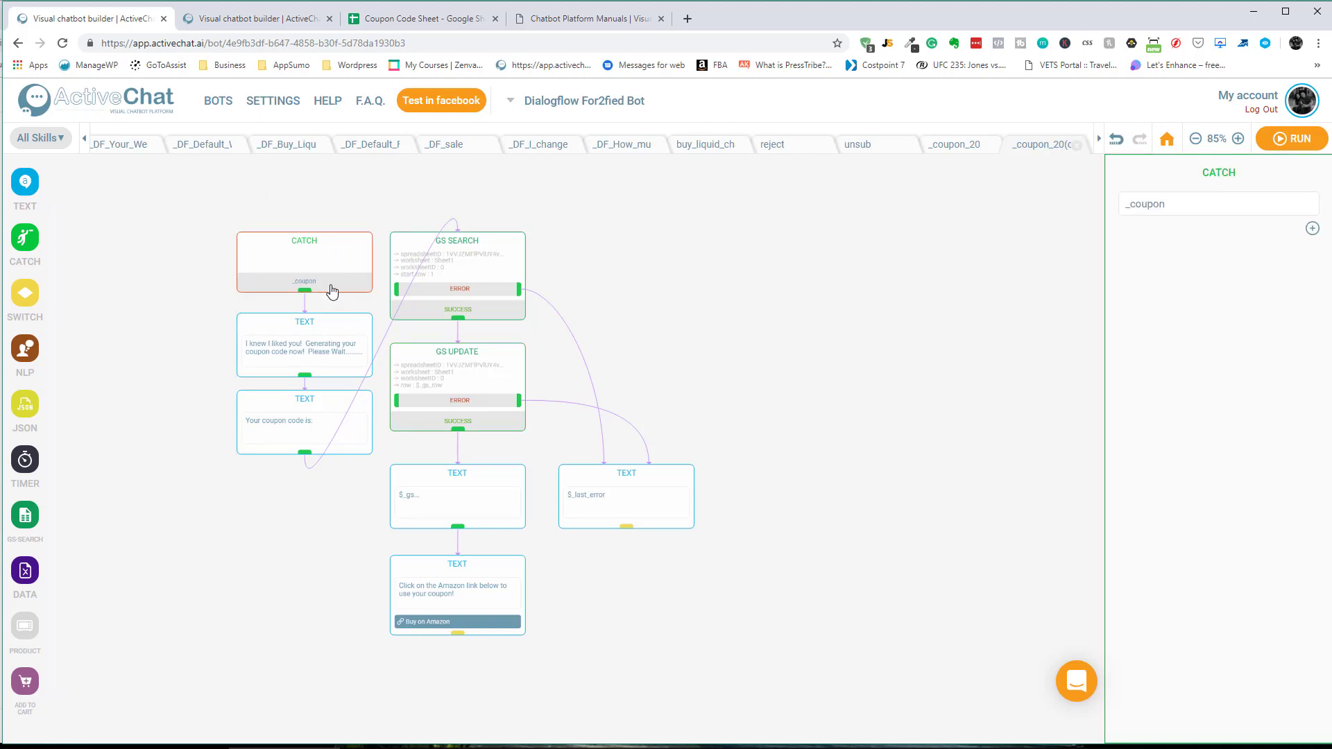
{"action": "left_click", "coordinate": [329, 328]}
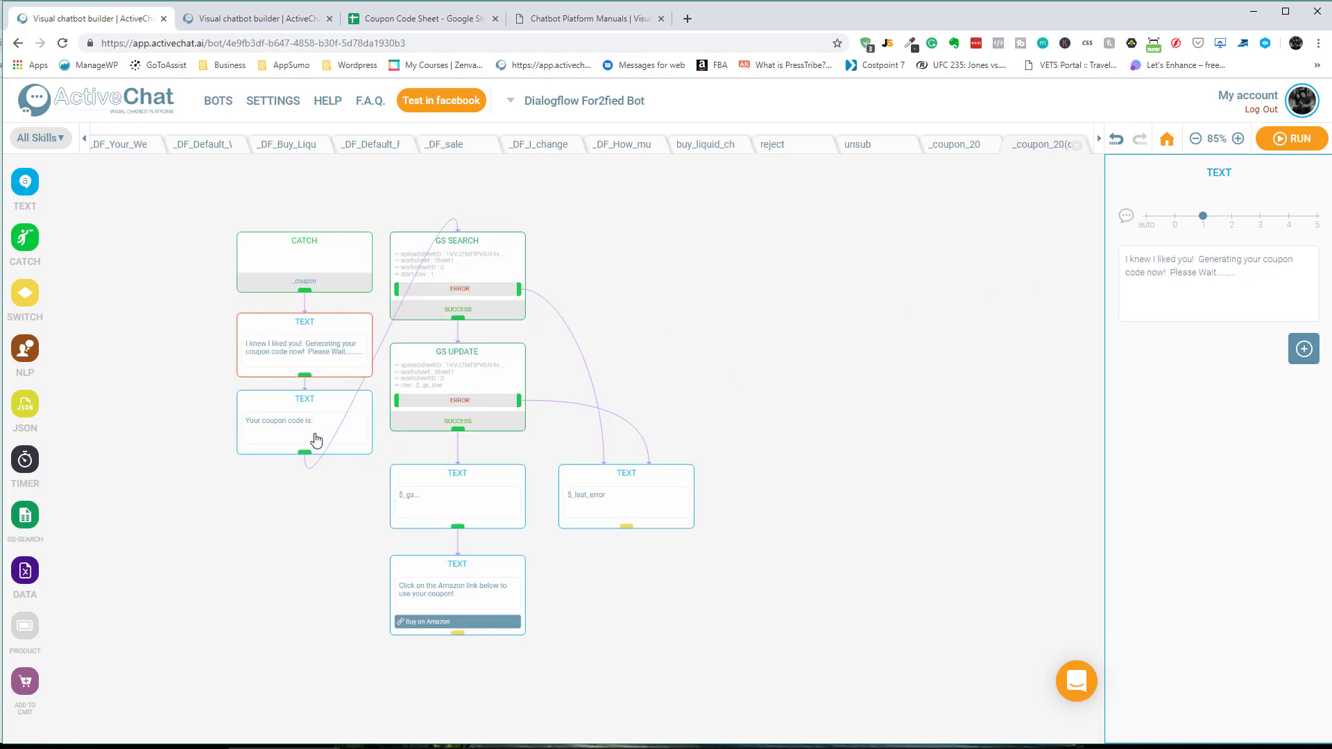
{"action": "left_click", "coordinate": [287, 417]}
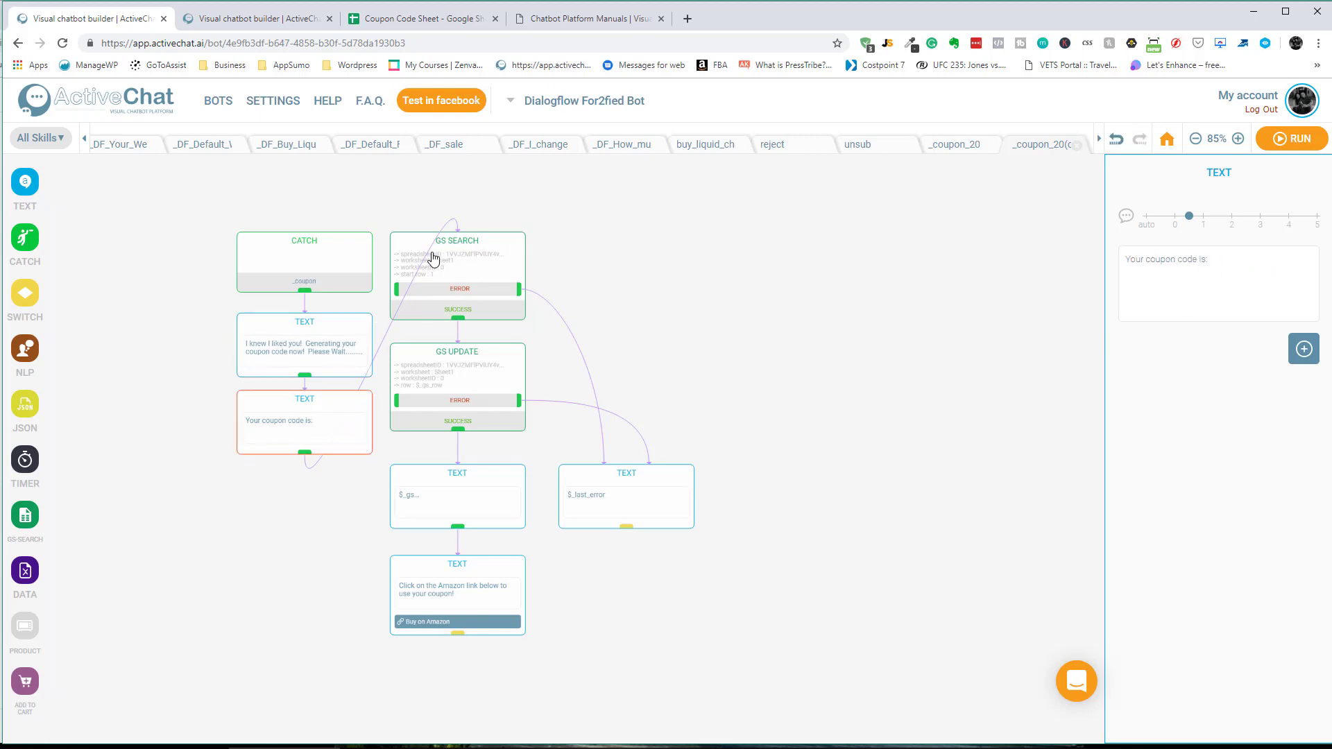
Open the GS SEARCH block's settings and choose Sheet1 as its worksheet
{"action": "left_click", "coordinate": [478, 251]}
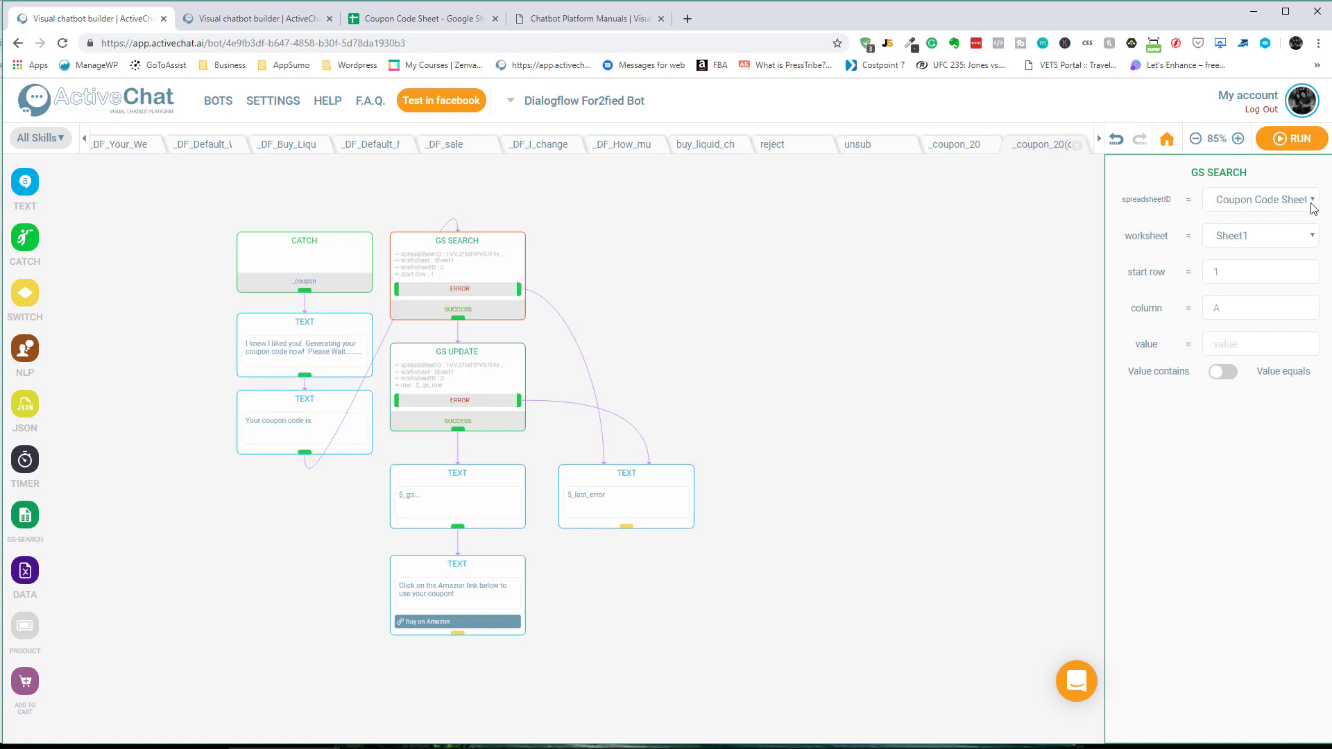
{"action": "left_click", "coordinate": [1316, 240]}
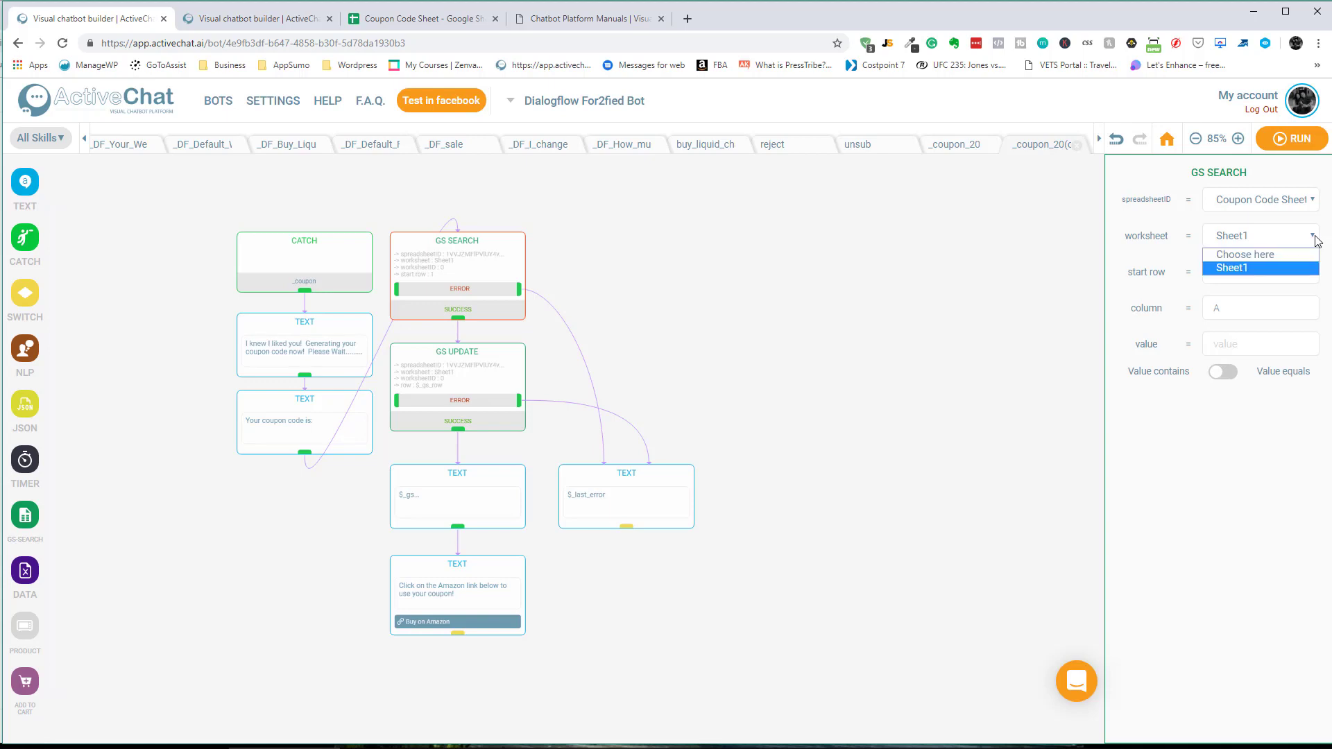
{"action": "left_click", "coordinate": [1263, 269]}
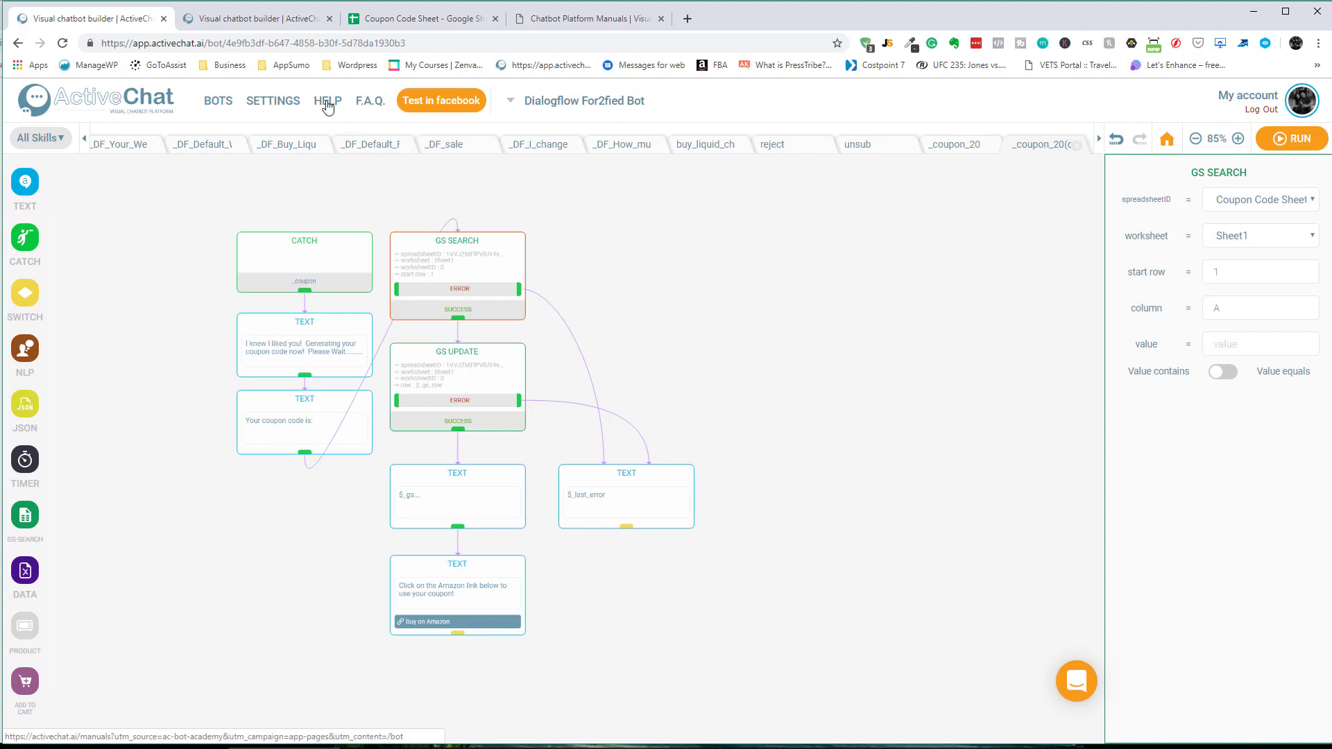
Open the Google Sheets chatbot integration article under Integrations in the ActiveChat manuals
{"action": "left_click", "coordinate": [601, 24]}
{"action": "scroll", "coordinate": [350, 412], "scroll_direction": "down", "scroll_amount": 2}
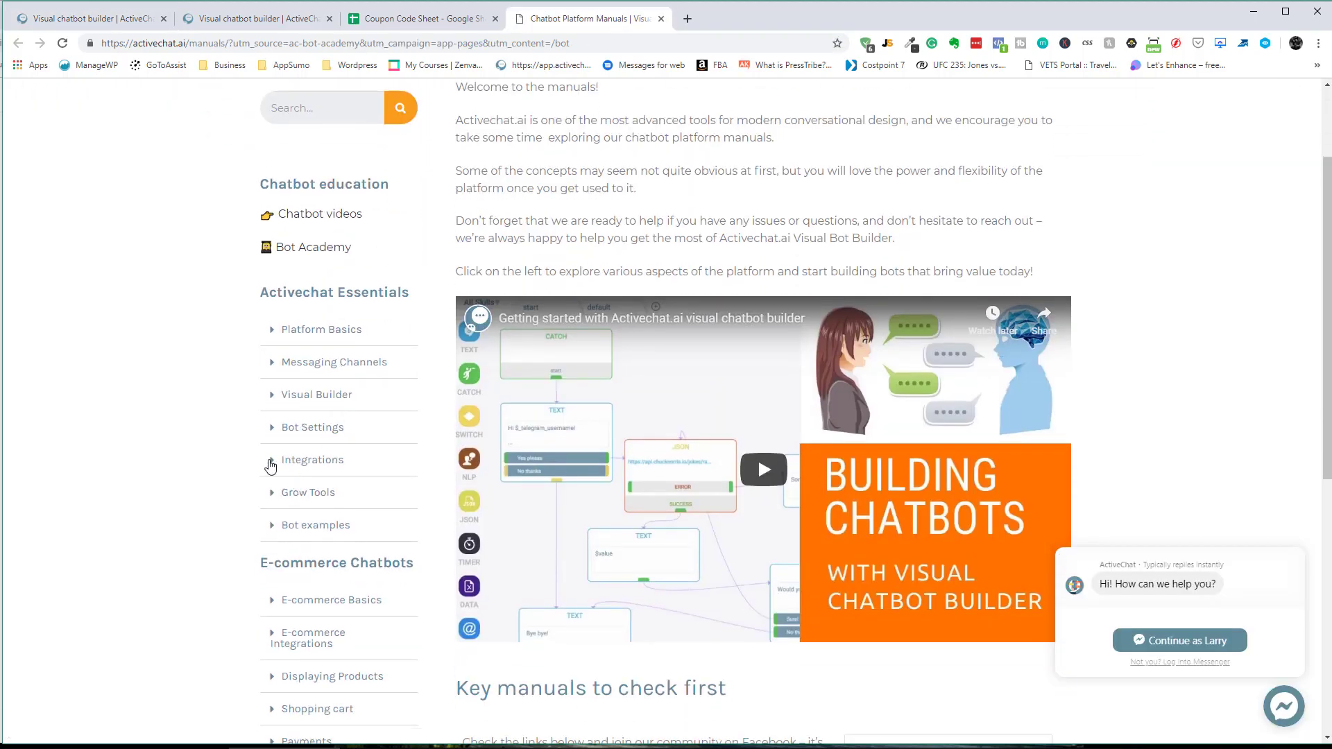
{"action": "left_click", "coordinate": [270, 463]}
{"action": "scroll", "coordinate": [332, 487], "scroll_direction": "down", "scroll_amount": 3}
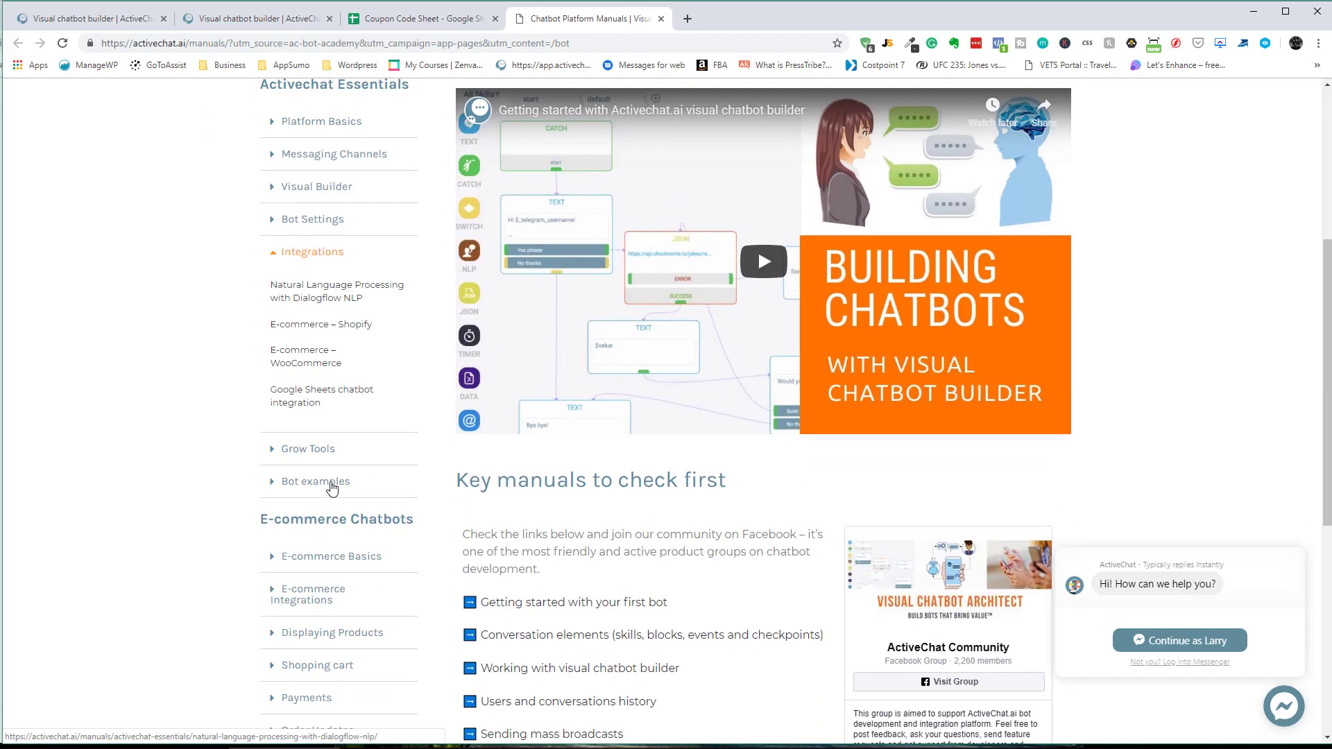
{"action": "left_click", "coordinate": [311, 399]}
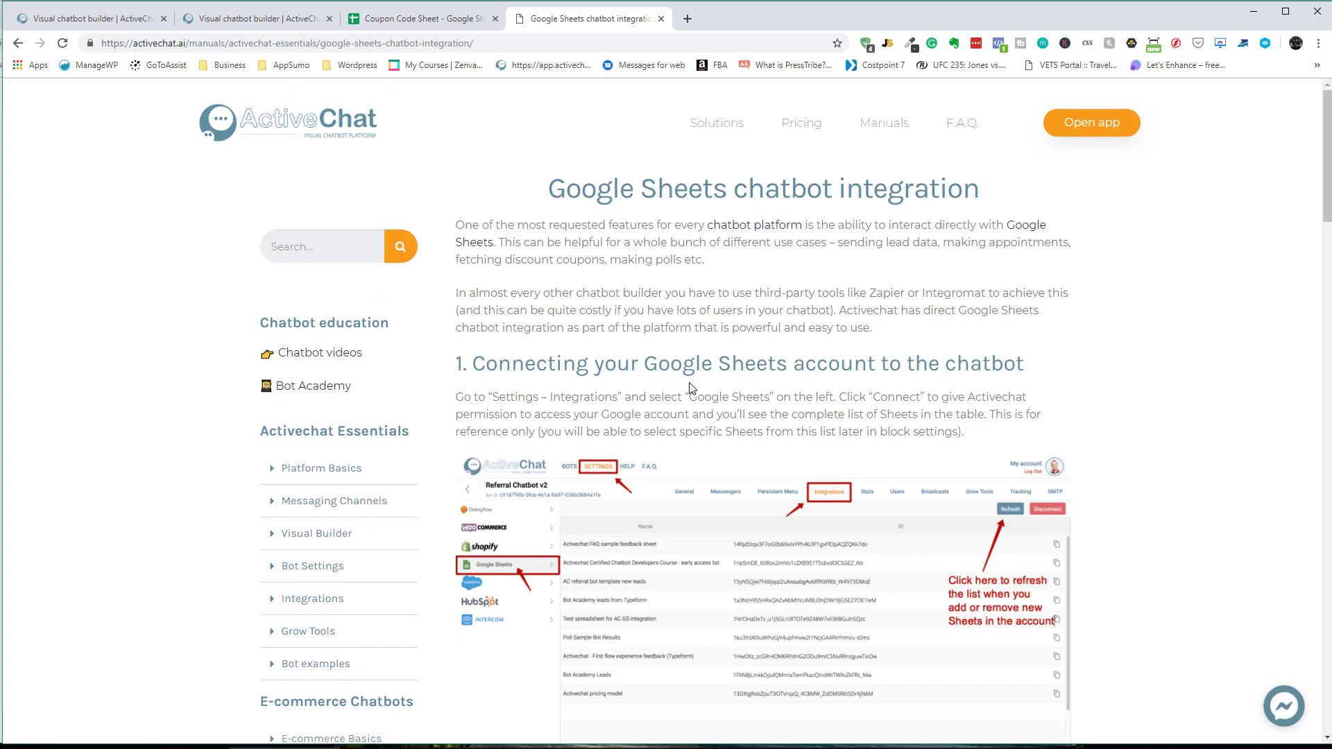
Read the manual's section on searching data in Google Sheets and highlight the paragraph about finding an empty row
{"action": "scroll", "coordinate": [690, 388], "scroll_direction": "down", "scroll_amount": 3}
{"action": "scroll", "coordinate": [691, 388], "scroll_direction": "down", "scroll_amount": 4}
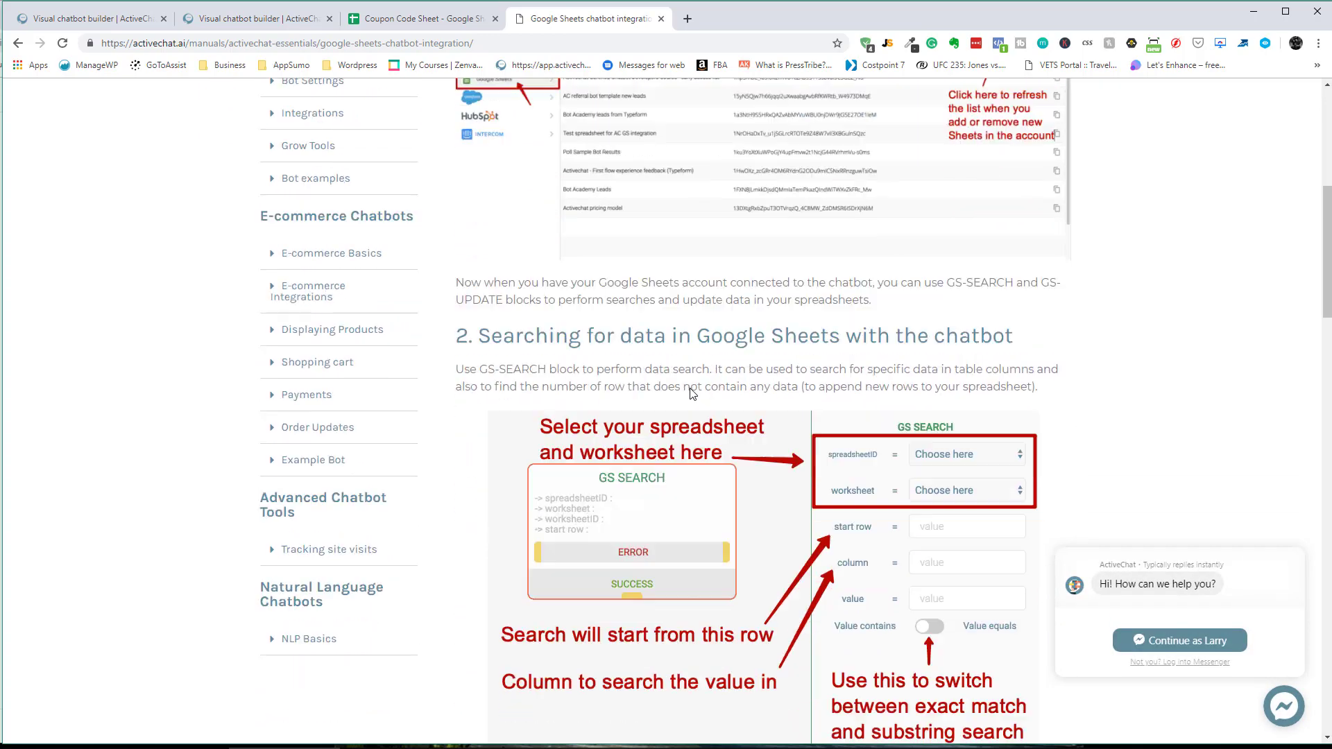
{"action": "scroll", "coordinate": [690, 388], "scroll_direction": "up", "scroll_amount": 3}
{"action": "scroll", "coordinate": [687, 255], "scroll_direction": "up", "scroll_amount": 2}
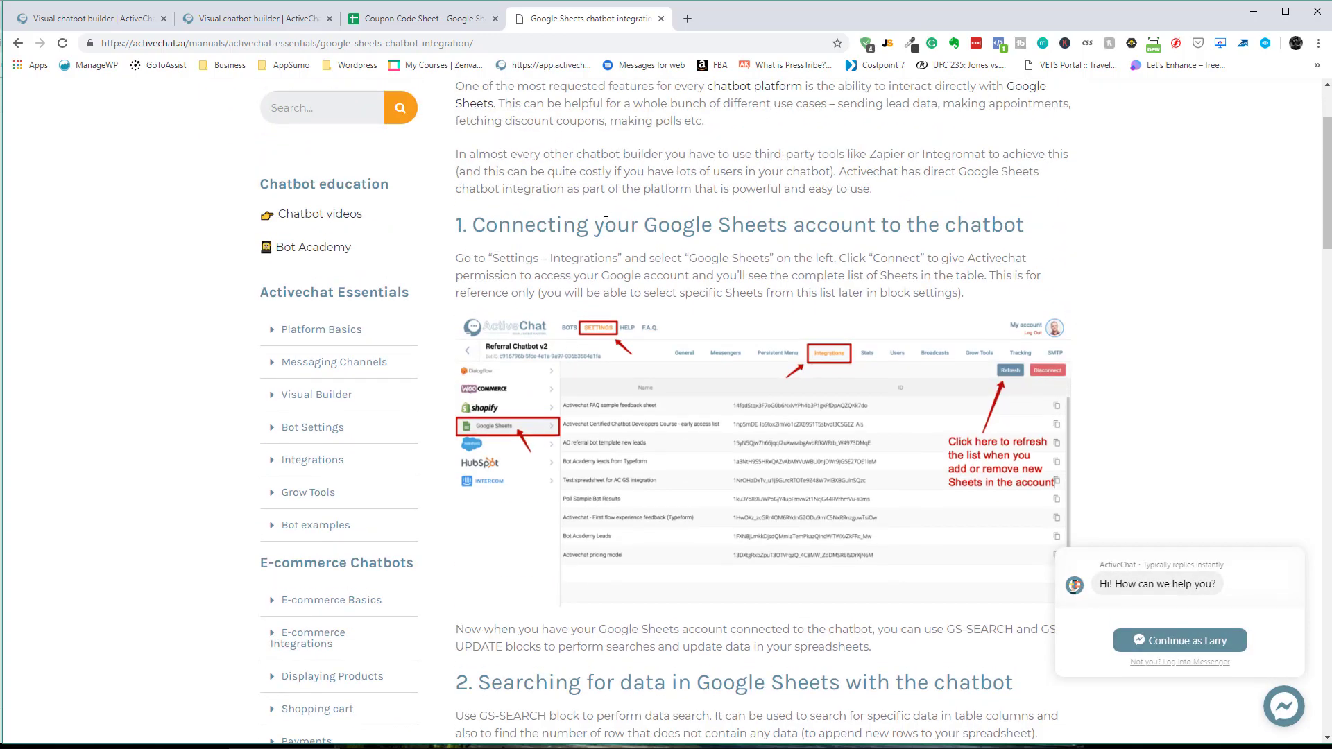
{"action": "scroll", "coordinate": [690, 256], "scroll_direction": "down", "scroll_amount": 6}
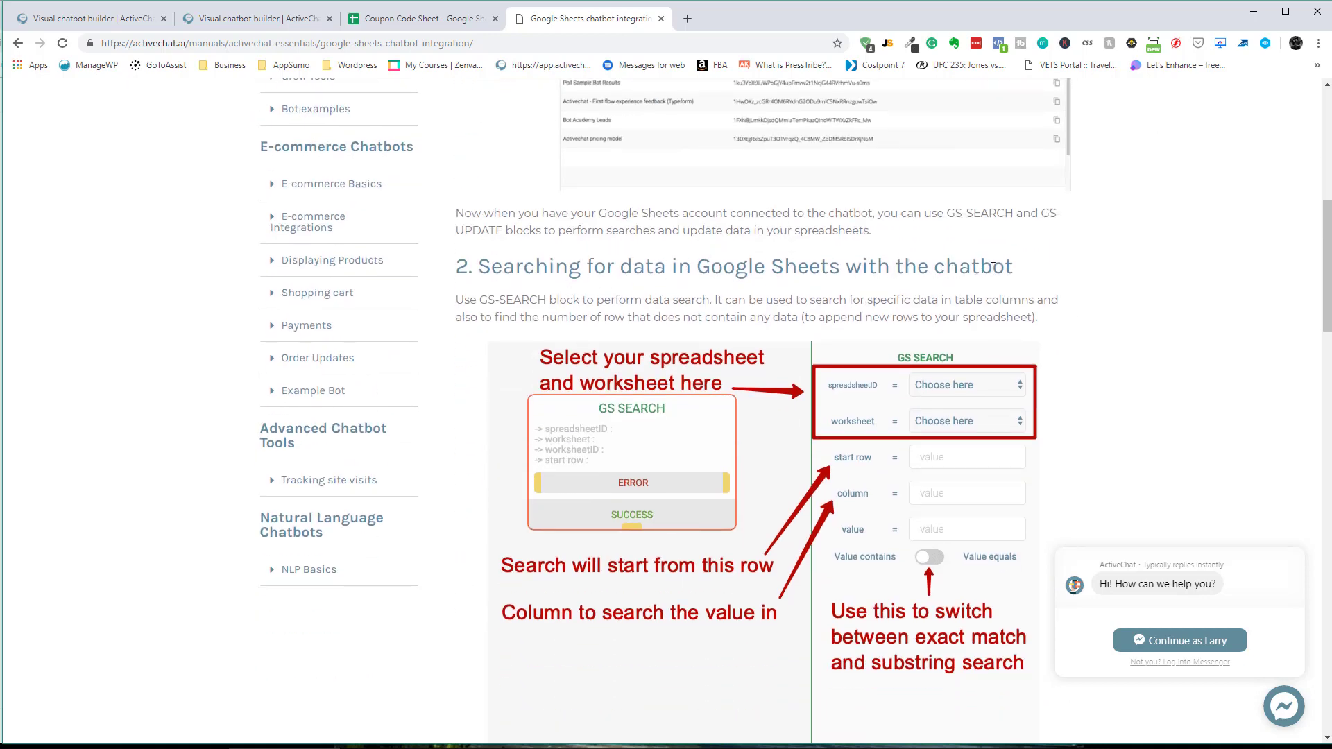
{"action": "scroll", "coordinate": [993, 267], "scroll_direction": "down", "scroll_amount": 5}
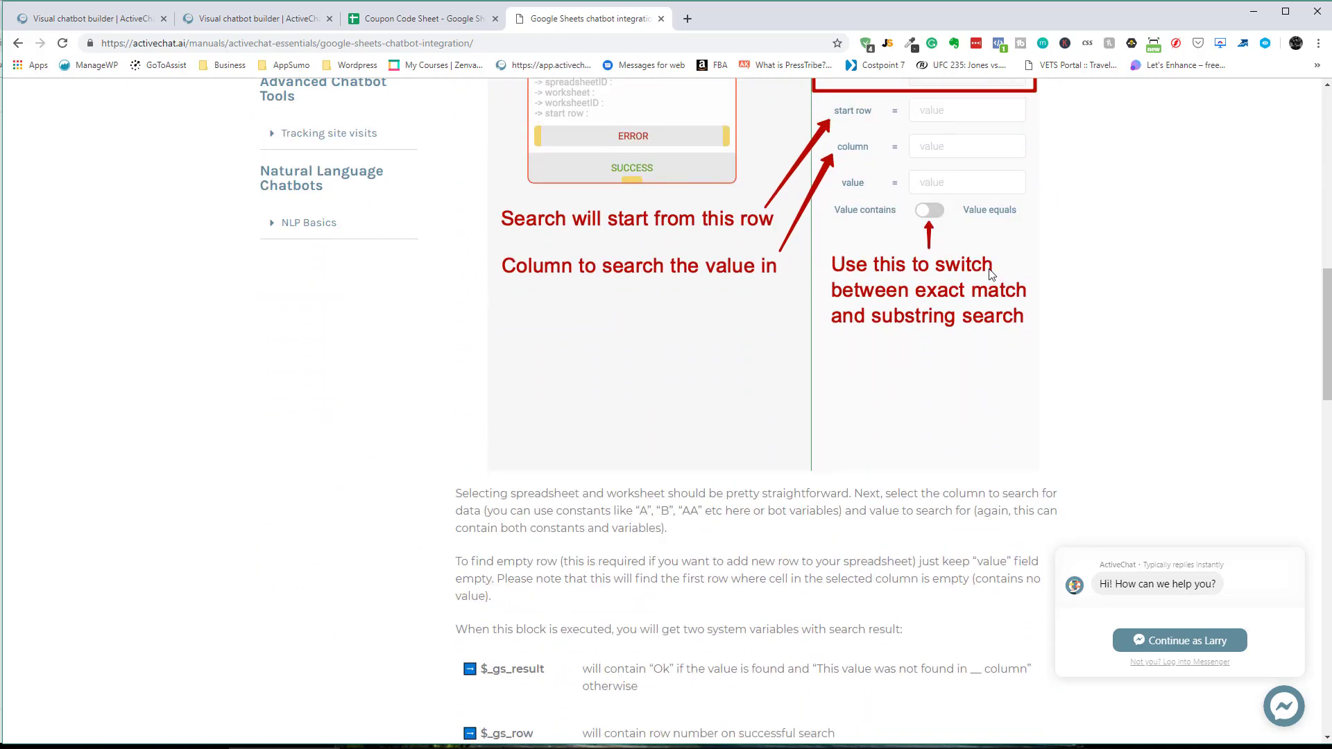
{"action": "scroll", "coordinate": [990, 274], "scroll_direction": "down", "scroll_amount": 2}
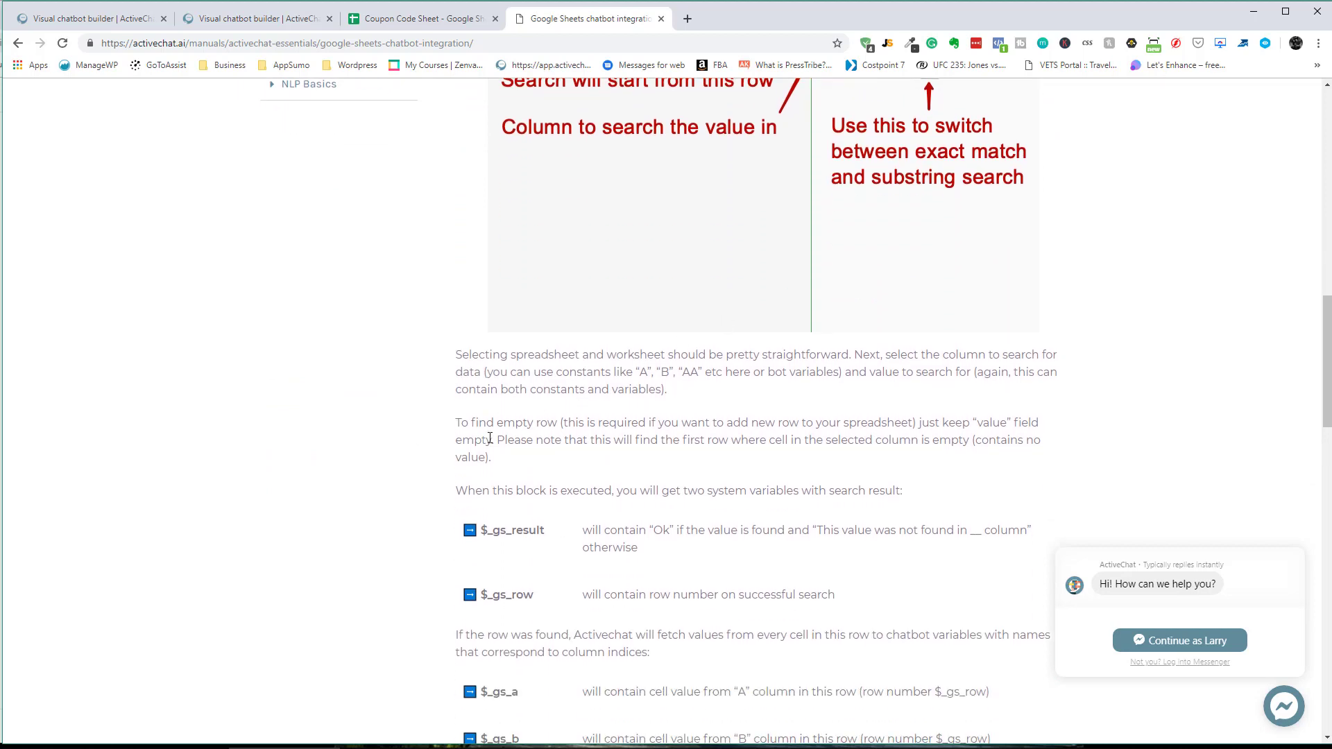
{"action": "left_click_drag", "start_coordinate": [460, 424], "coordinate": [527, 462]}
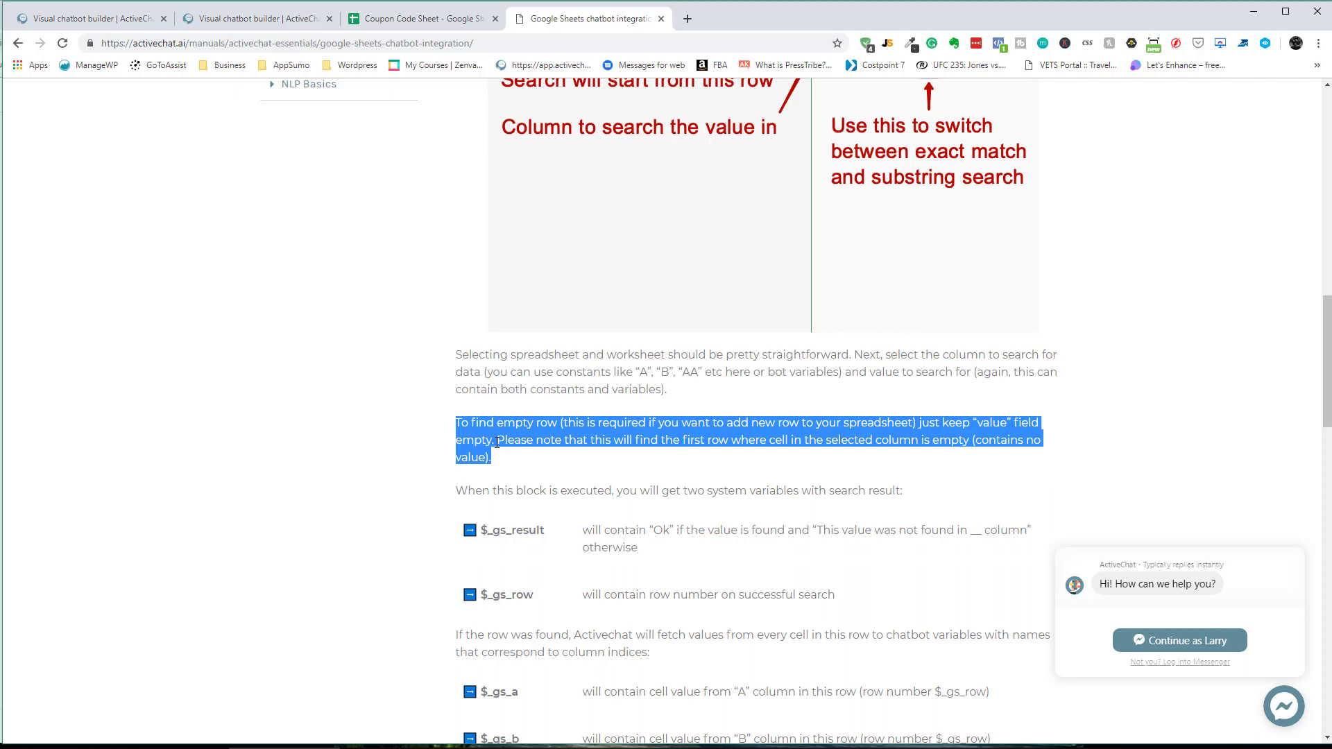
Switch to the Coupon Code Sheet and examine the Facebook Id column and the first data row, A2:D2
{"action": "left_click", "coordinate": [426, 21]}
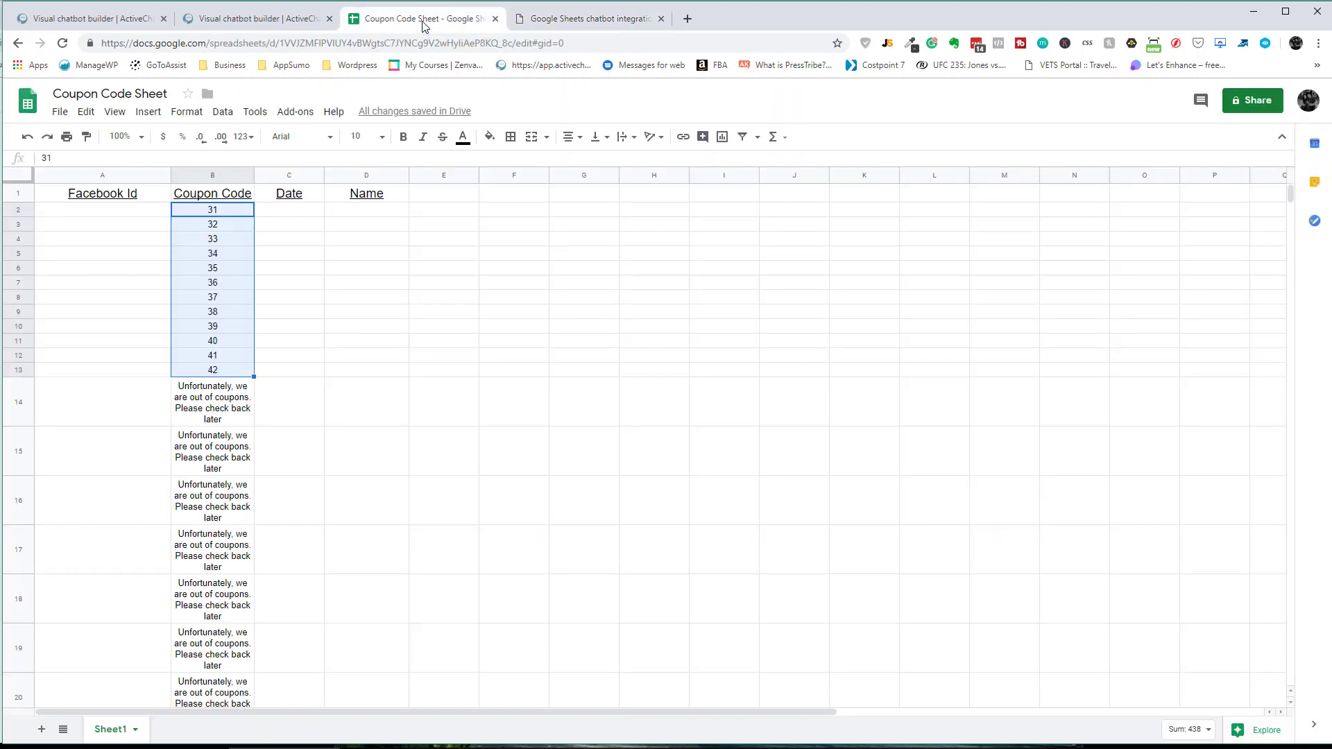
{"action": "left_click", "coordinate": [457, 288]}
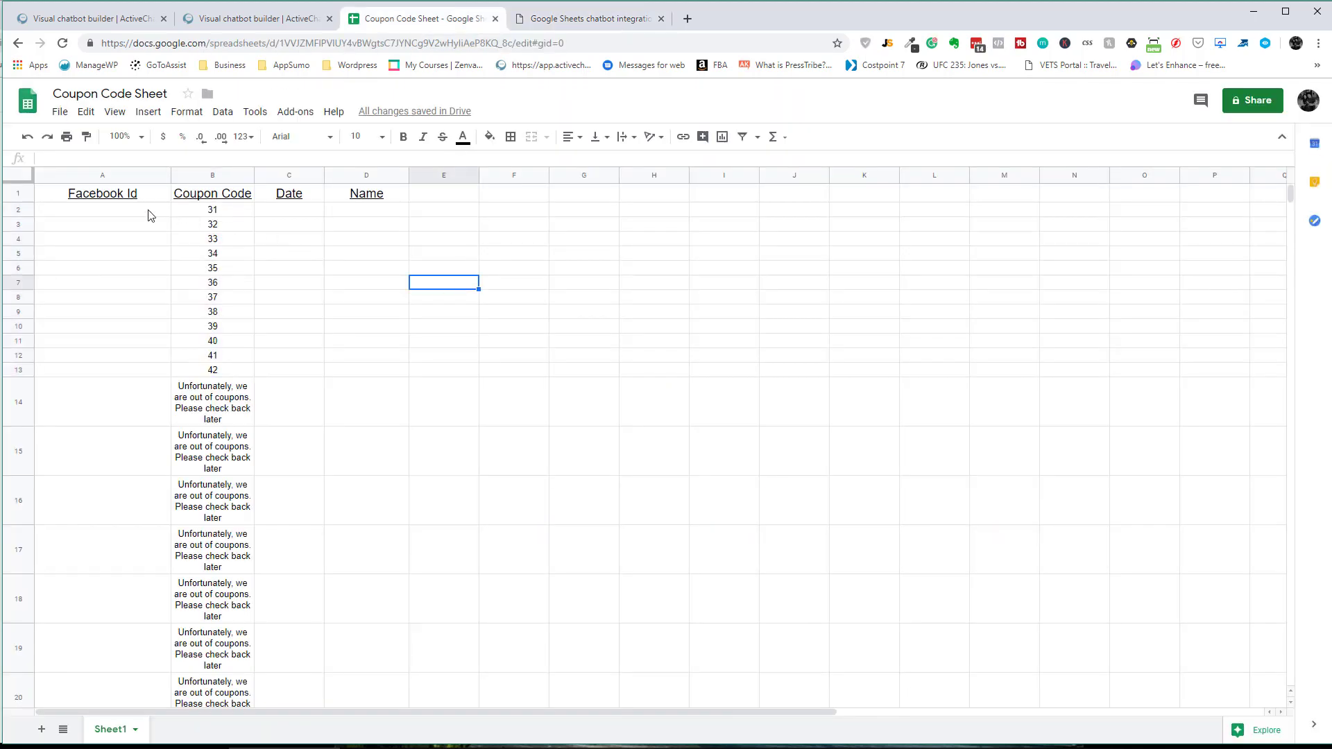
{"action": "left_click", "coordinate": [101, 176]}
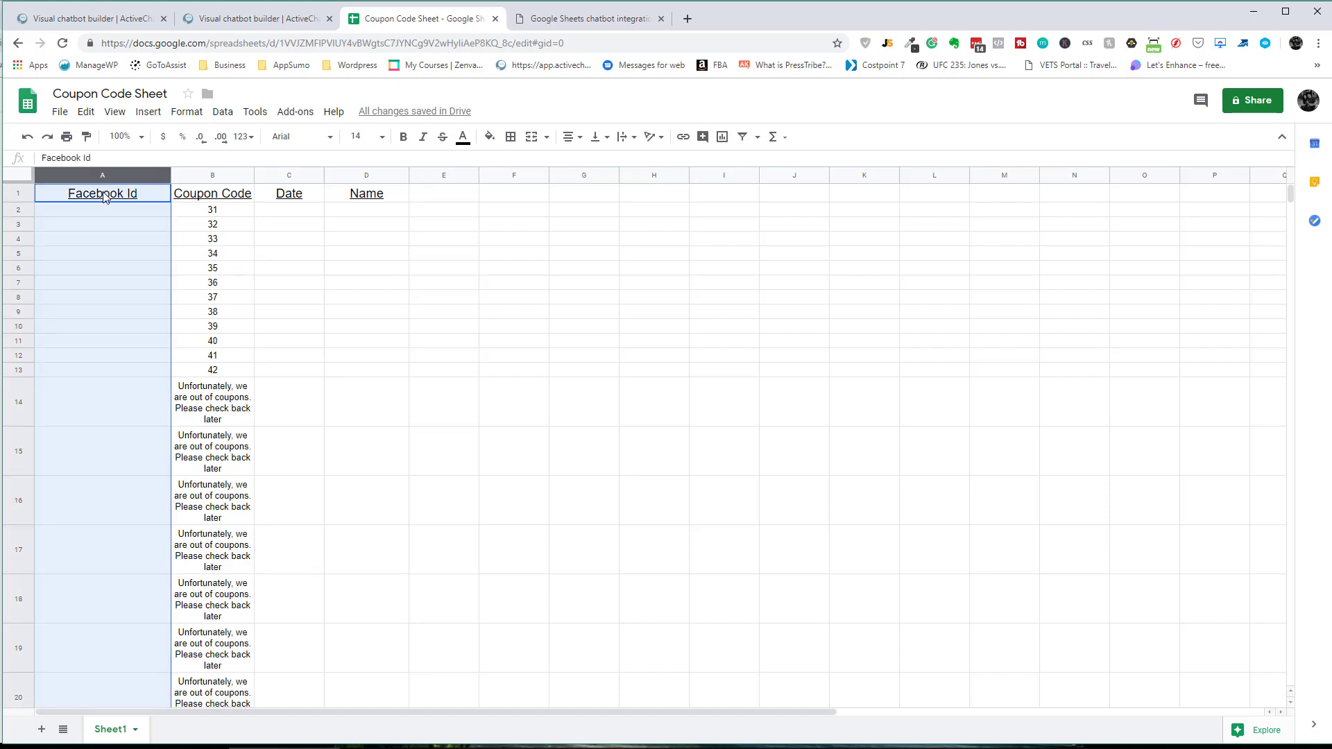
{"action": "left_click", "coordinate": [102, 205]}
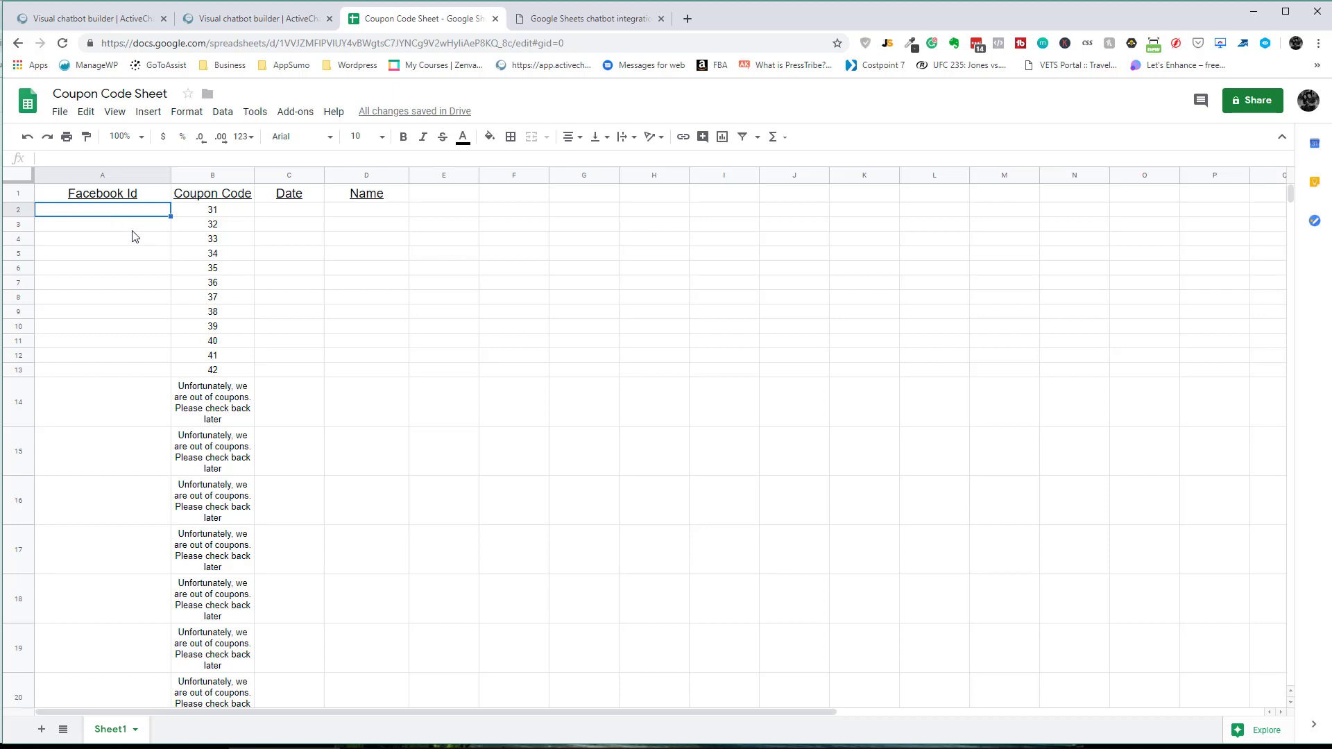
{"action": "mouse_move", "coordinate": [106, 210]}
{"action": "left_mouse_down"}
{"action": "mouse_move", "coordinate": [419, 210]}
{"action": "mouse_move", "coordinate": [383, 211]}
{"action": "left_mouse_up"}
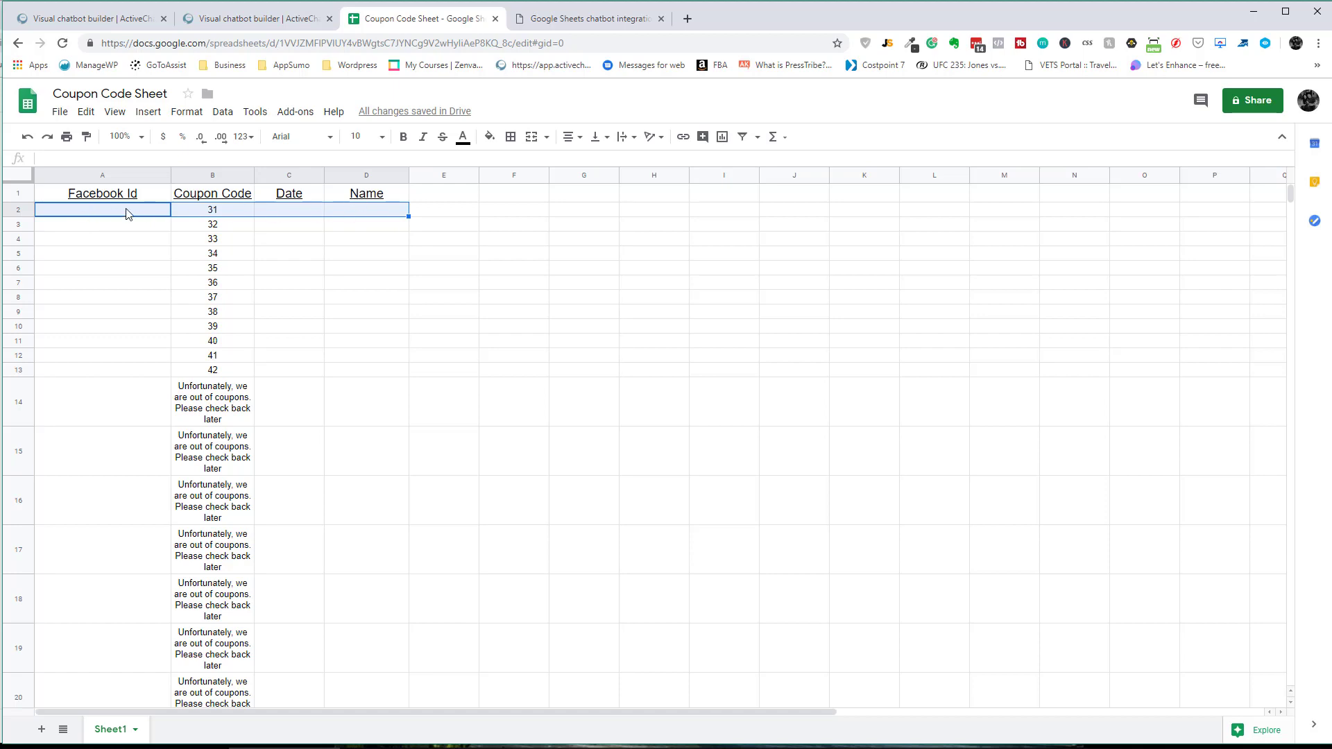
Return to the bot builder and set the GS UPDATE block's spreadsheet to Coupon Code Sheet
{"action": "left_click", "coordinate": [250, 19]}
{"action": "left_click", "coordinate": [95, 19]}
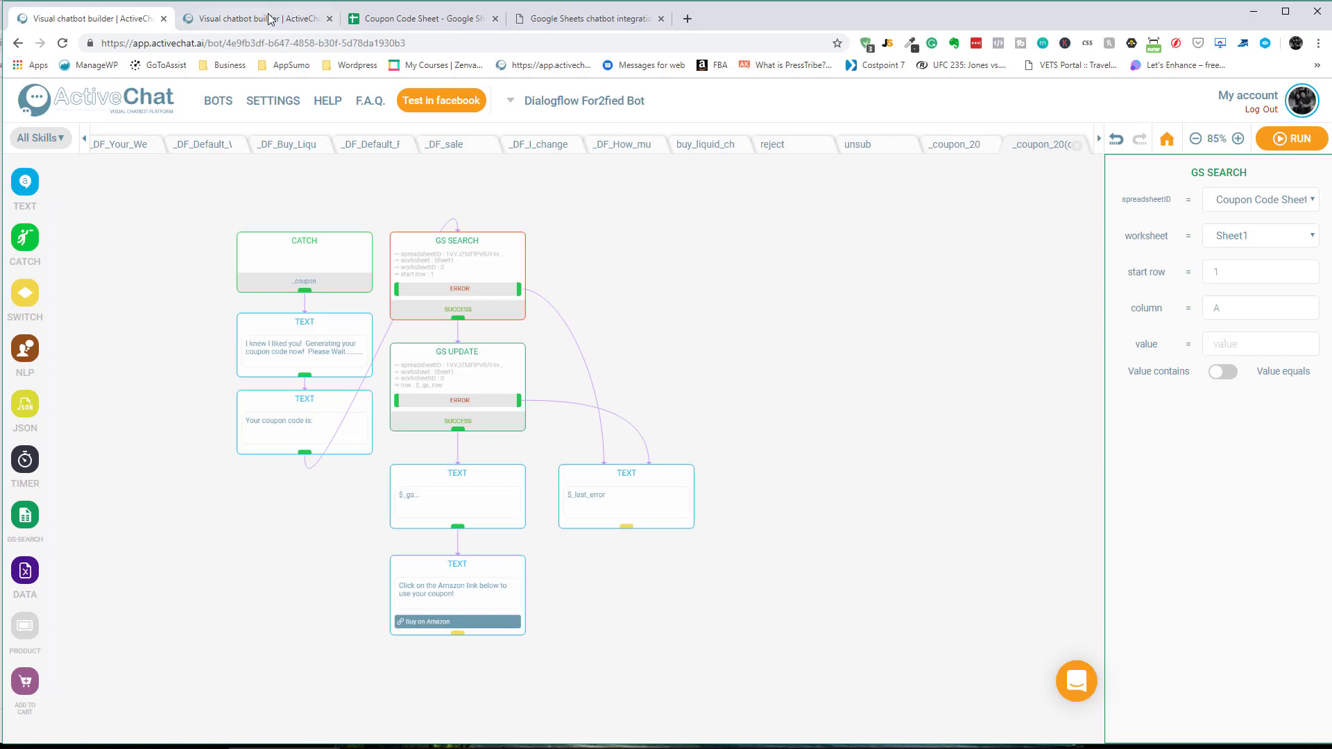
{"action": "left_click", "coordinate": [499, 366]}
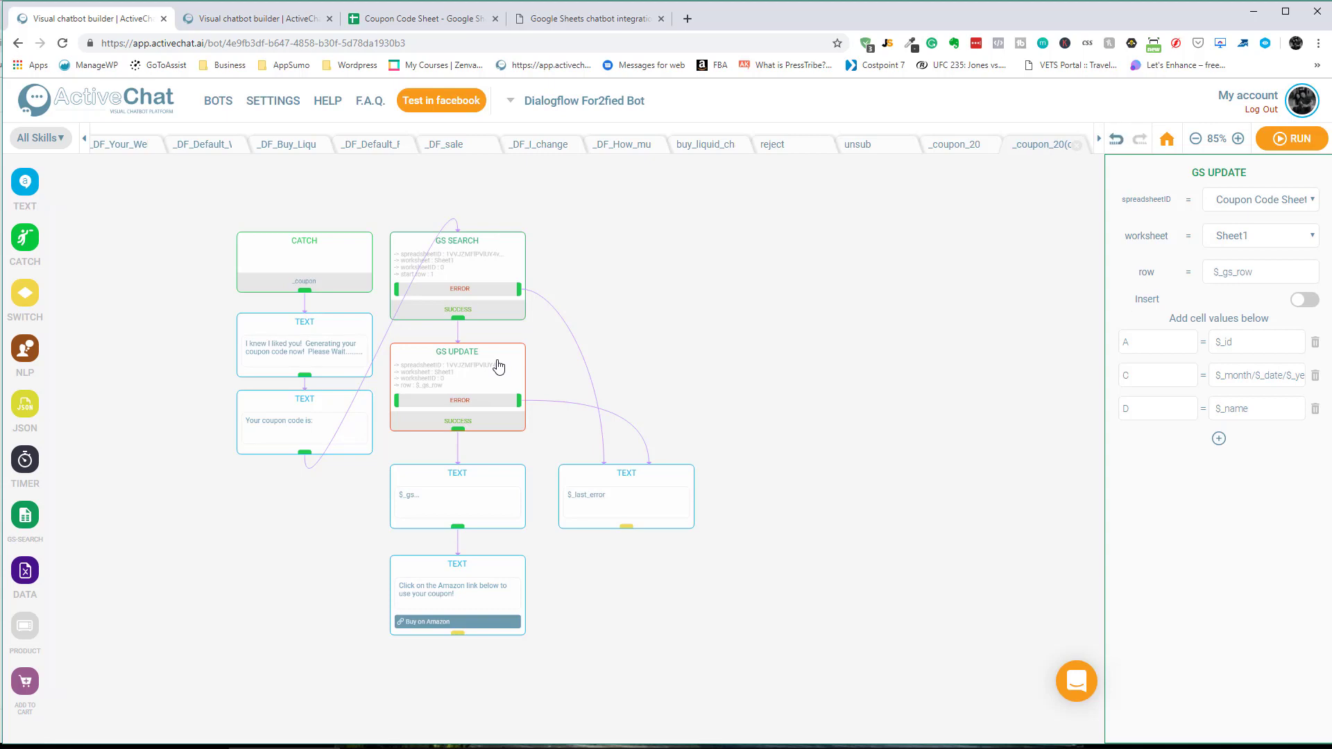
{"action": "left_click", "coordinate": [1315, 205]}
{"action": "left_click", "coordinate": [1304, 231]}
{"action": "left_click", "coordinate": [1304, 206]}
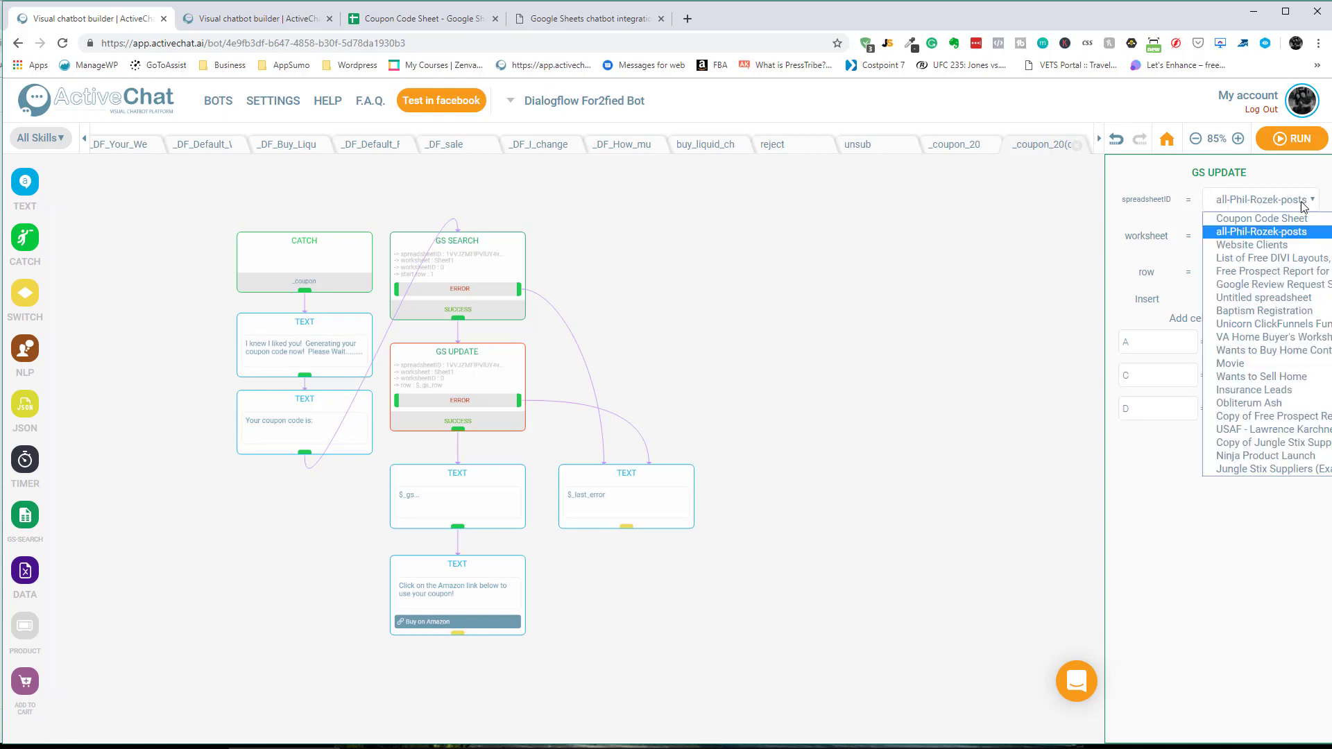
{"action": "left_click", "coordinate": [1287, 219]}
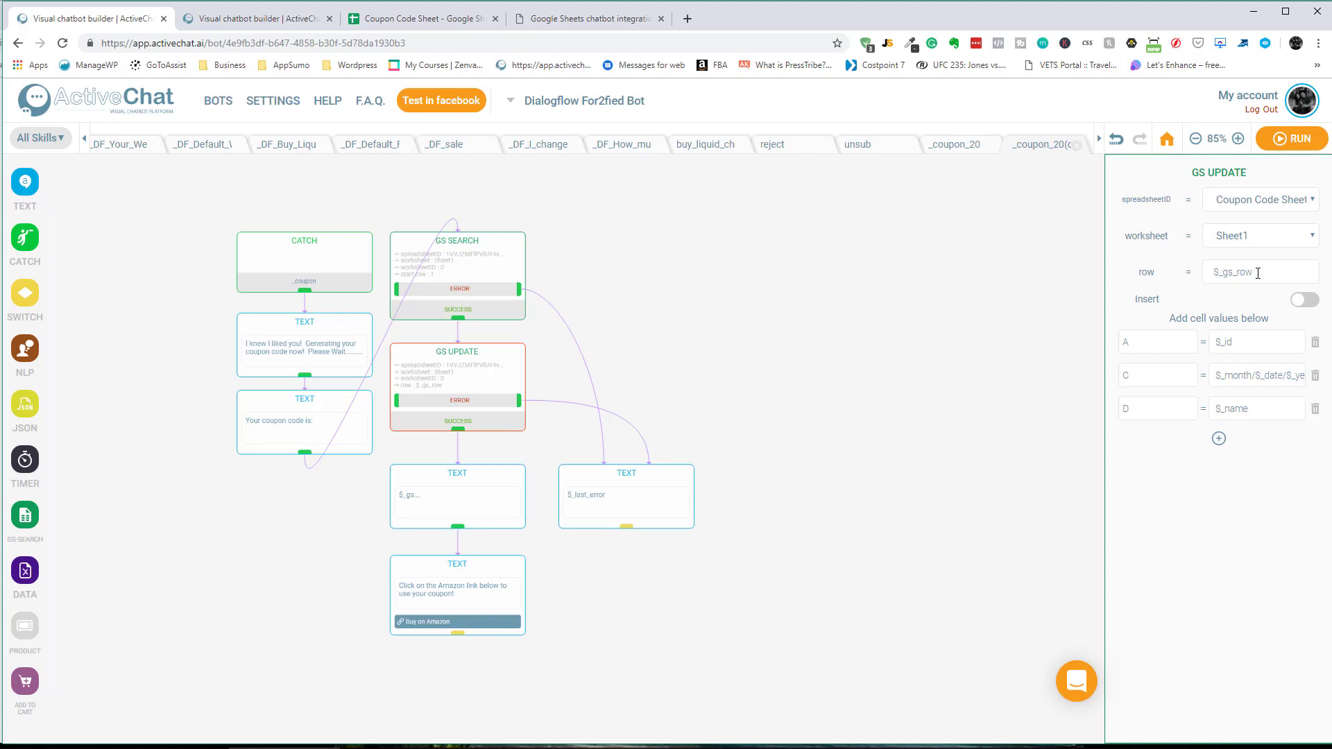
Read the manual's section on updating data in Google Sheets from the chatbot and highlight the $_gs_row variable
{"action": "left_click", "coordinate": [591, 21]}
{"action": "scroll", "coordinate": [632, 311], "scroll_direction": "down", "scroll_amount": 1}
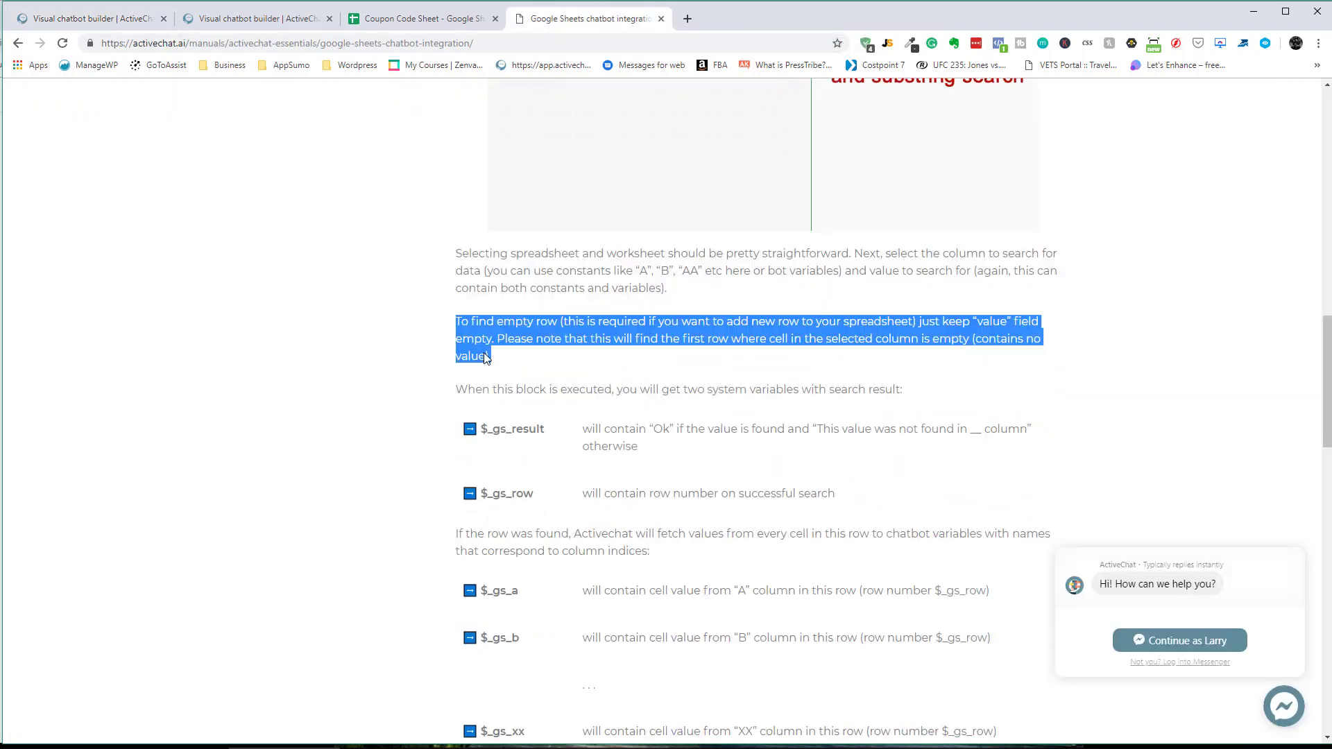
{"action": "scroll", "coordinate": [632, 311], "scroll_direction": "up", "scroll_amount": 7}
{"action": "scroll", "coordinate": [499, 281], "scroll_direction": "down", "scroll_amount": 10}
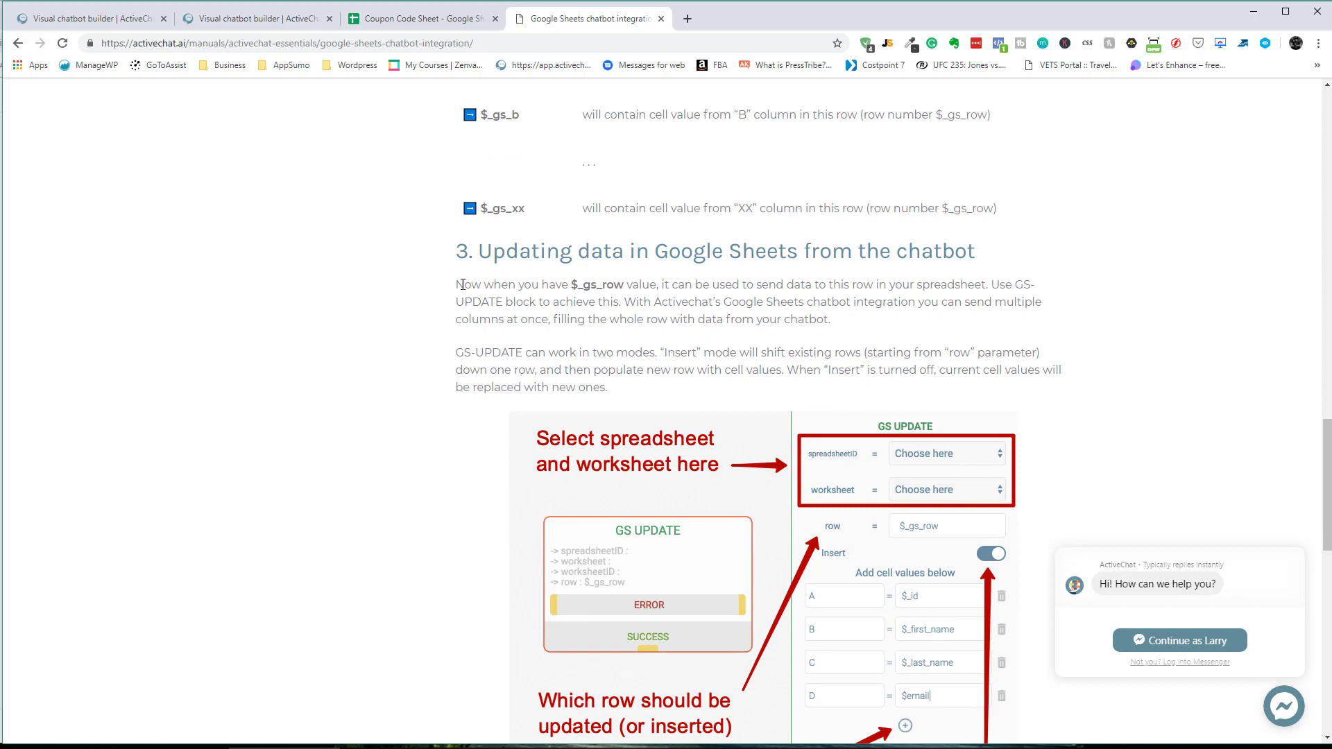
{"action": "left_click_drag", "start_coordinate": [457, 285], "coordinate": [699, 283]}
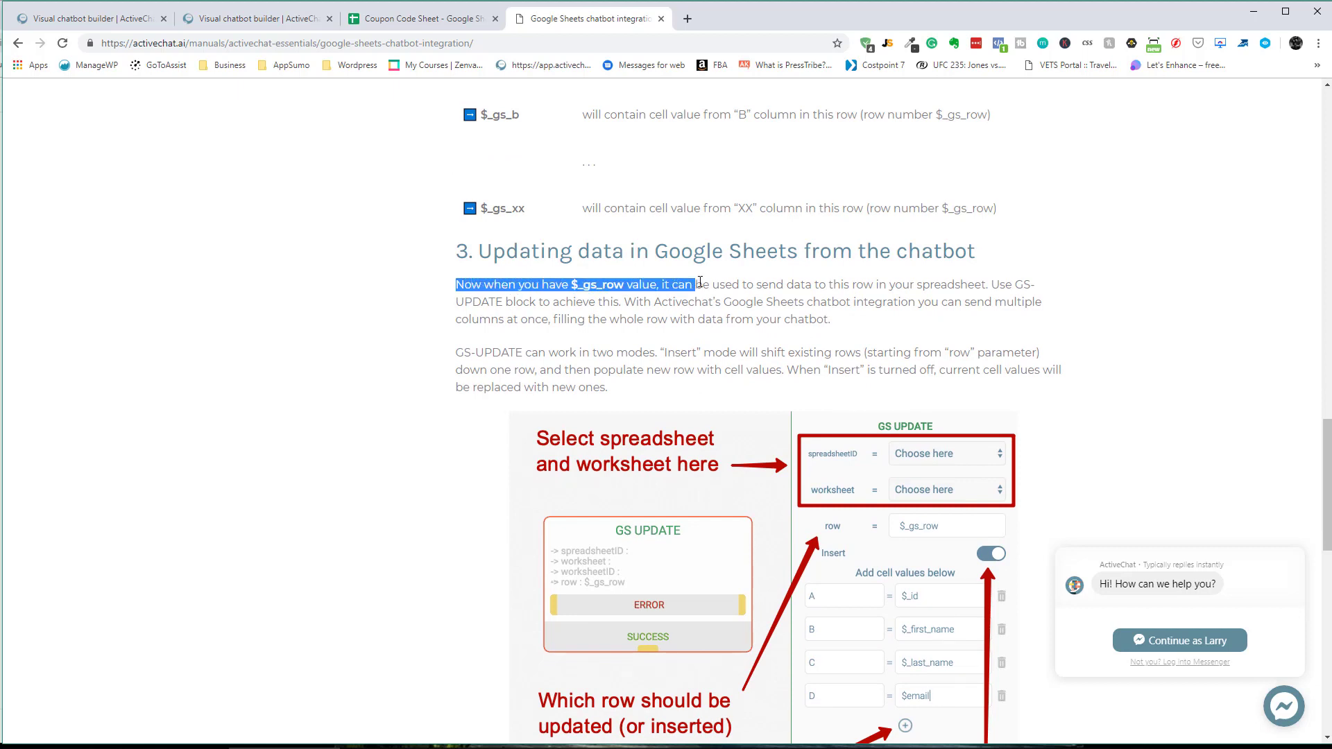
{"action": "left_click_drag", "start_coordinate": [699, 283], "coordinate": [573, 286]}
{"action": "left_click", "coordinate": [573, 304]}
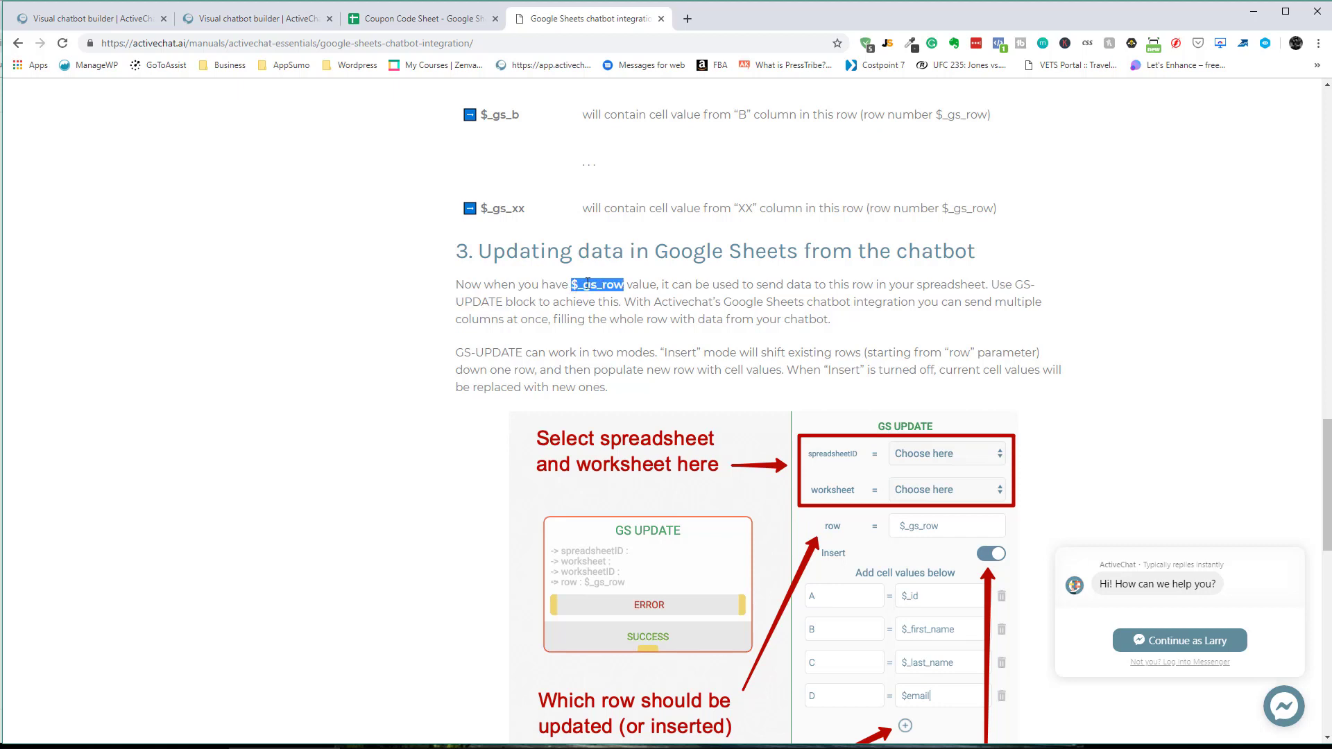
Compare the GS UPDATE block's row and column A settings in the bot builder with the columns of the Coupon Code Sheet
{"action": "left_click", "coordinate": [402, 19]}
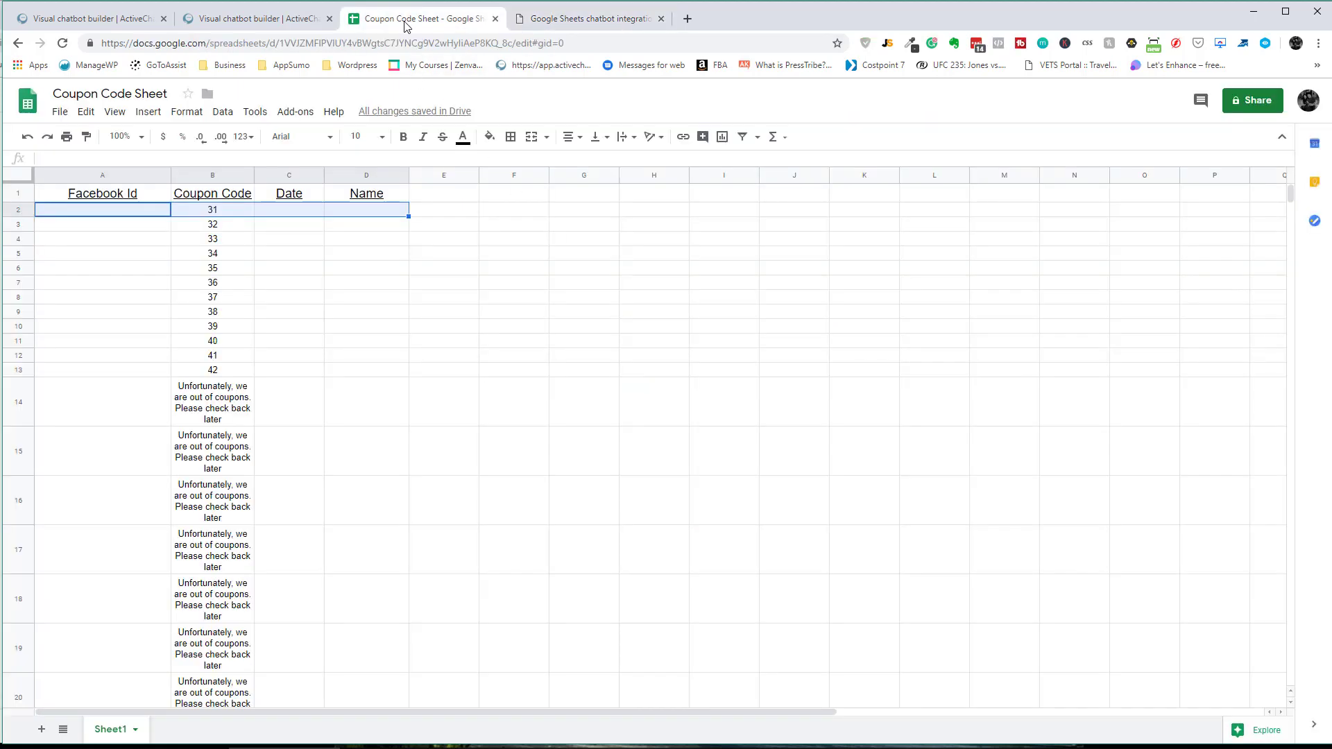
{"action": "left_click", "coordinate": [277, 20]}
{"action": "left_click", "coordinate": [442, 378]}
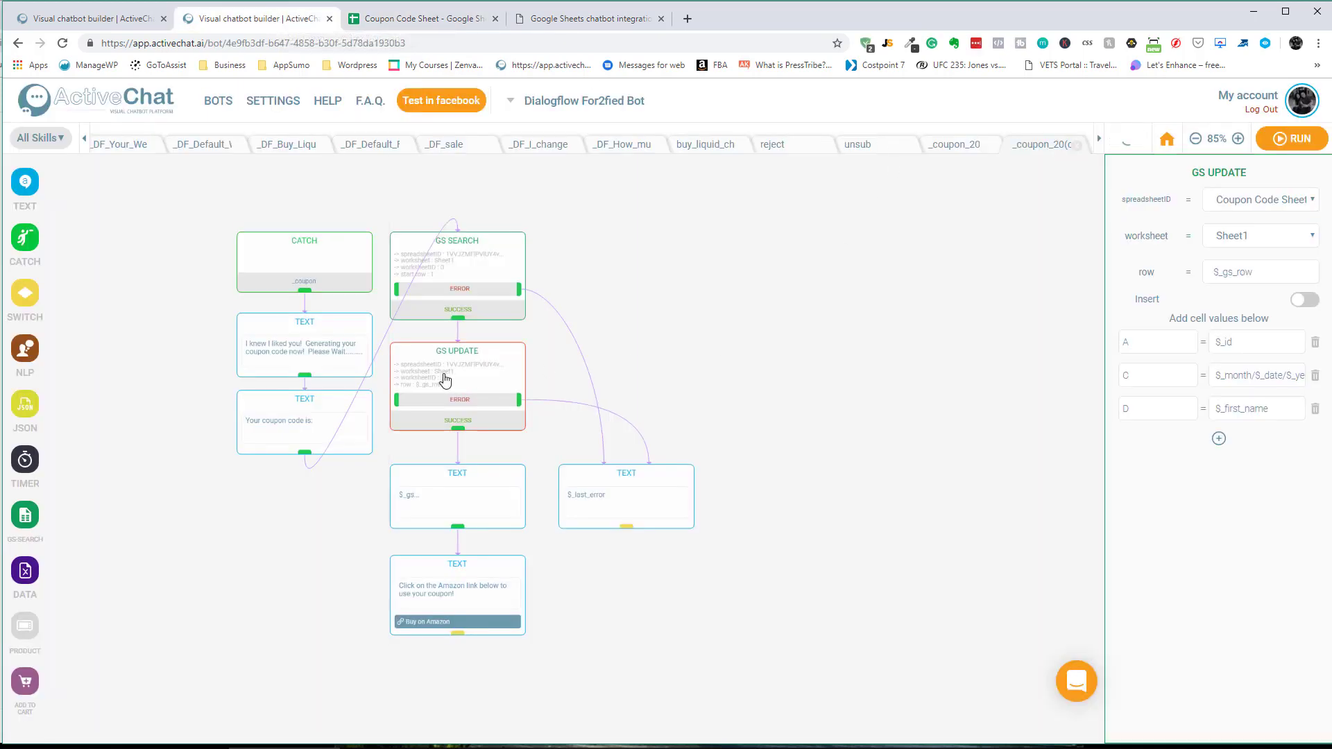
{"action": "left_click", "coordinate": [123, 26]}
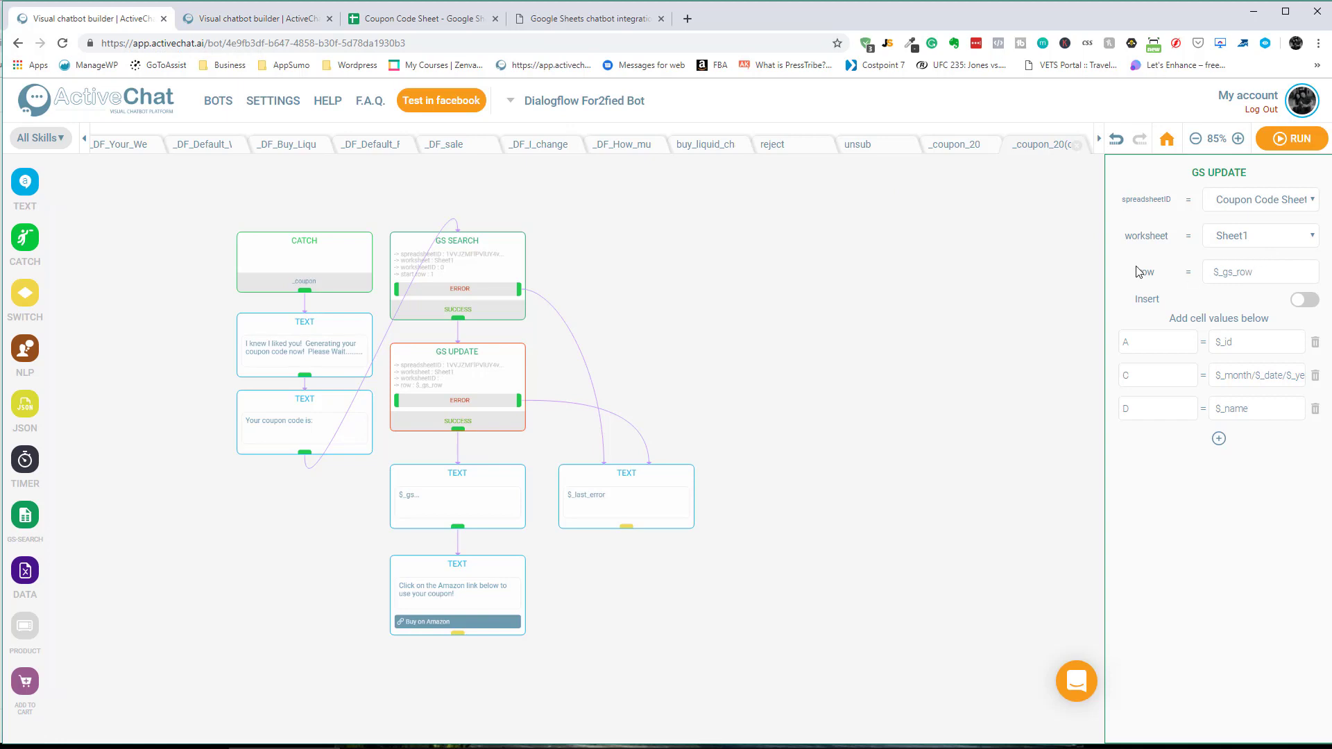
{"action": "left_click", "coordinate": [419, 19]}
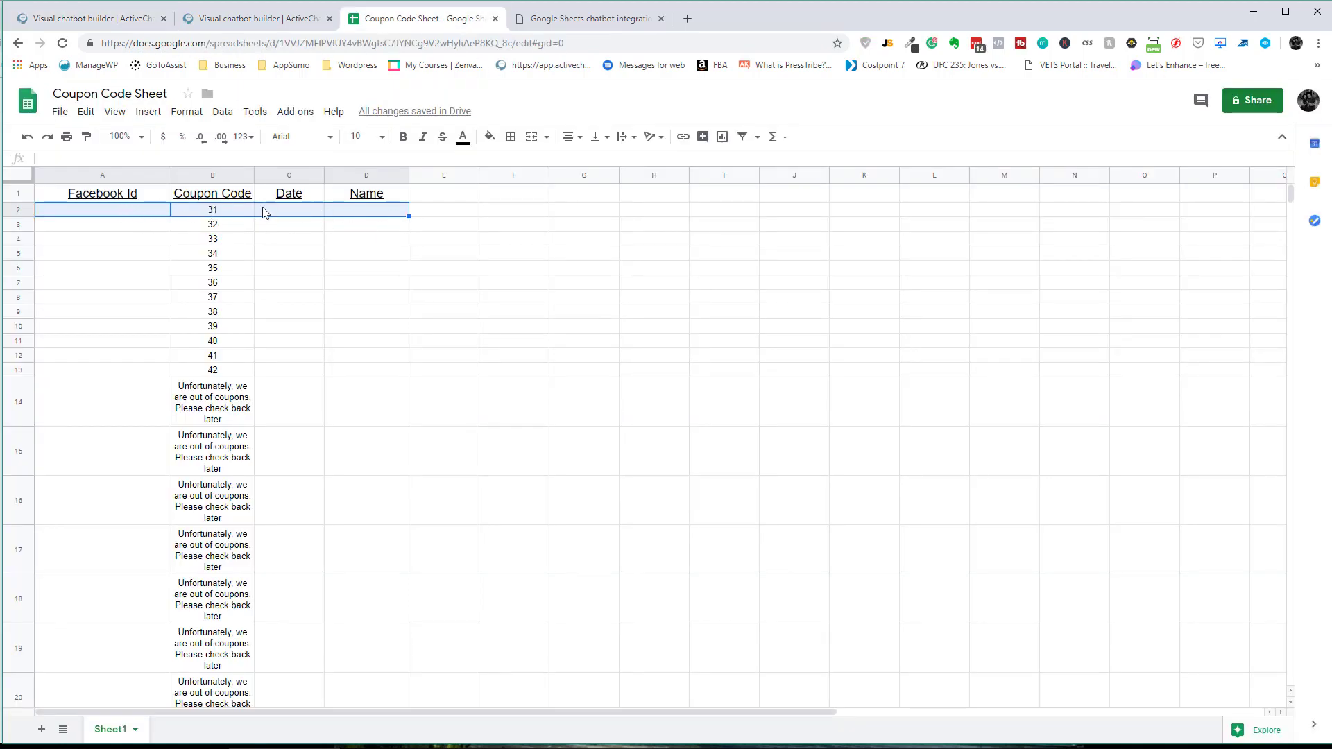
{"action": "left_click", "coordinate": [121, 19]}
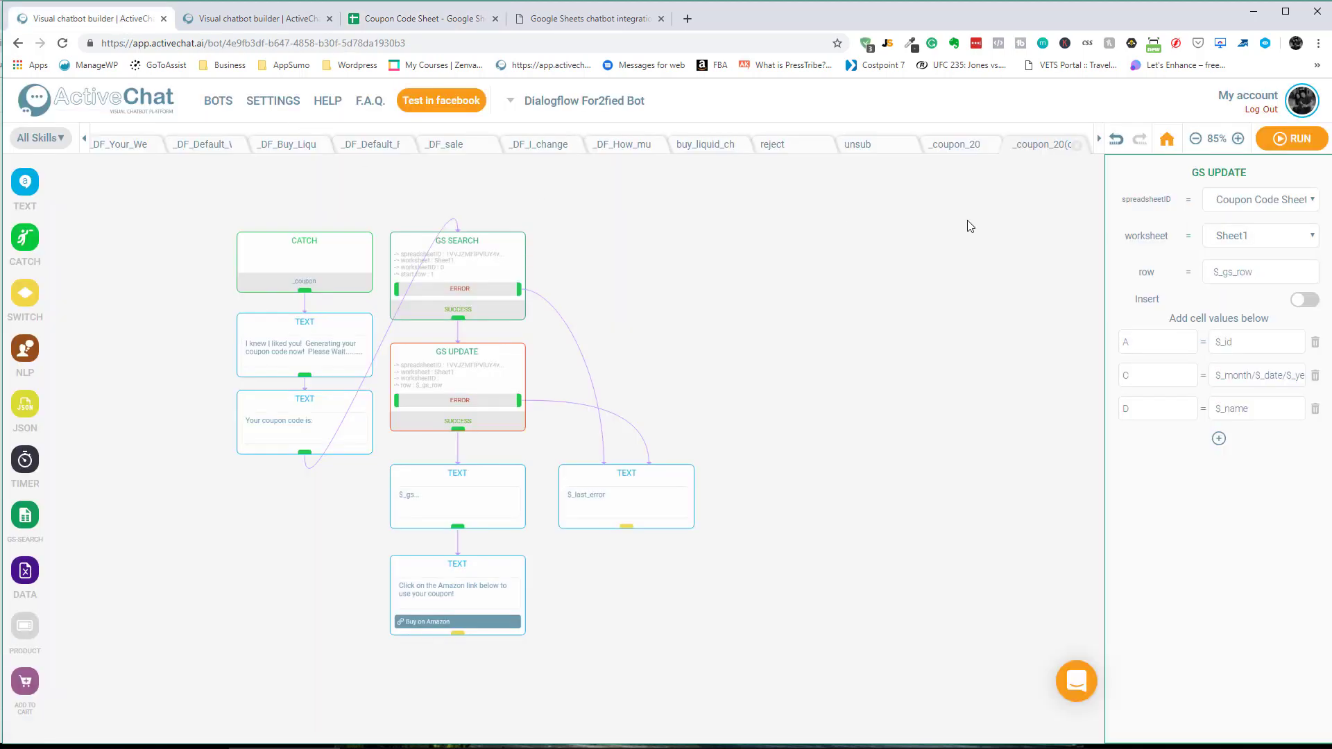
{"action": "left_click", "coordinate": [1217, 284]}
{"action": "double_click", "coordinate": [1131, 343]}
{"action": "left_click", "coordinate": [420, 19]}
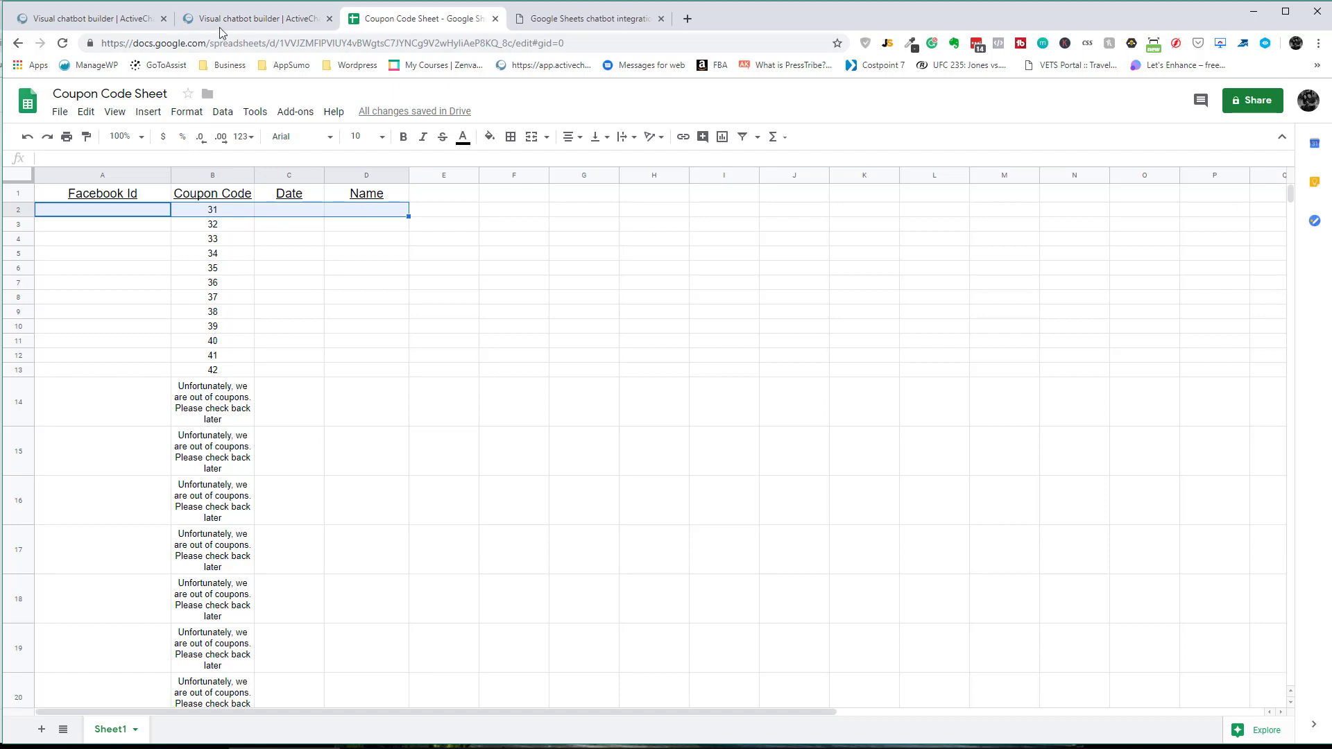
{"action": "left_click", "coordinate": [138, 24]}
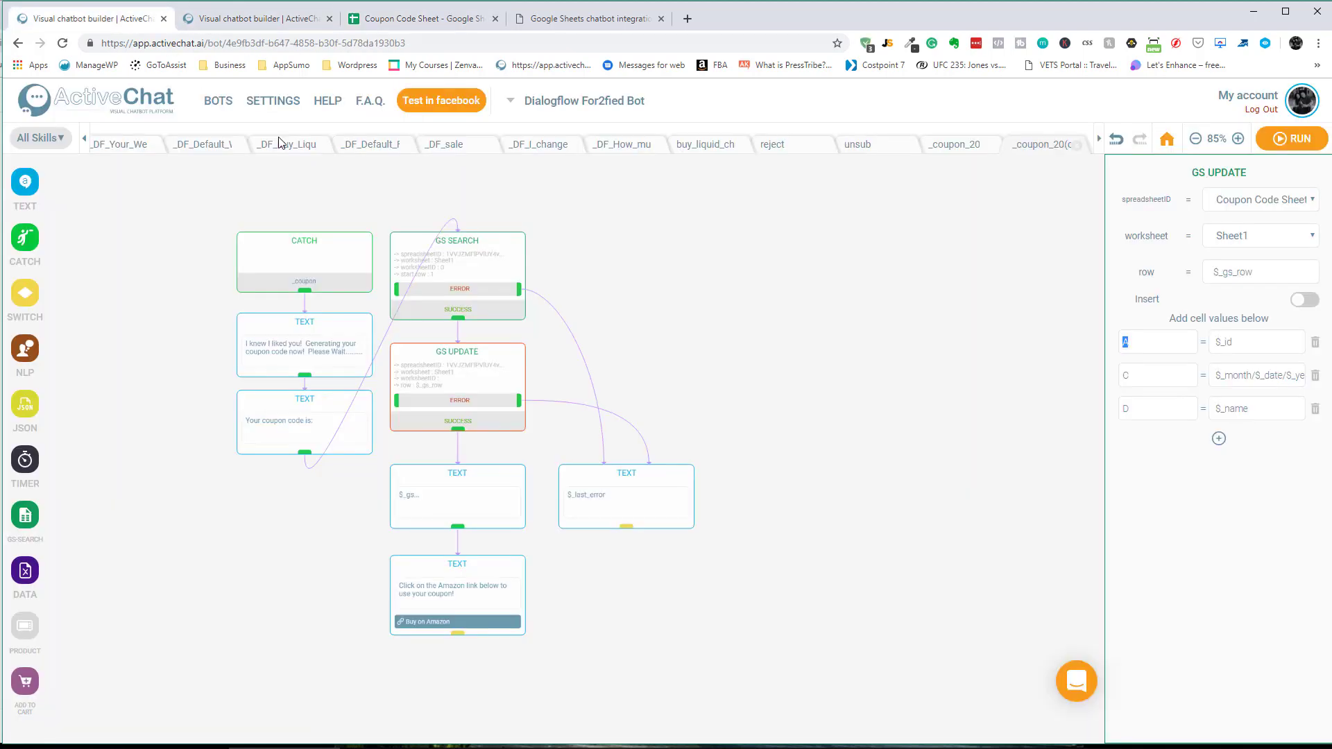
Set the GS UPDATE block's column D value to $_first_name and run the bot to build the agent
{"action": "double_click", "coordinate": [1136, 377]}
{"action": "left_click", "coordinate": [1152, 411]}
{"action": "type", "text": "firs"}
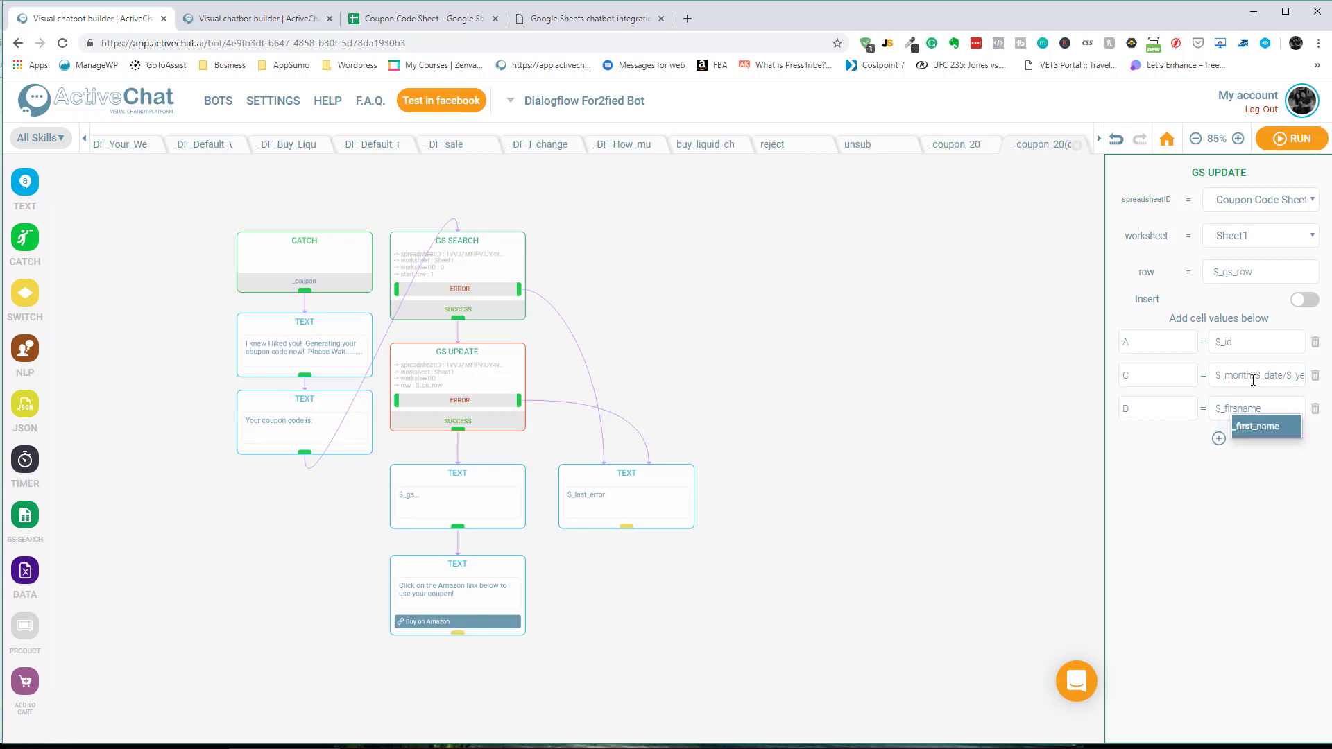
{"action": "key", "text": "Return"}
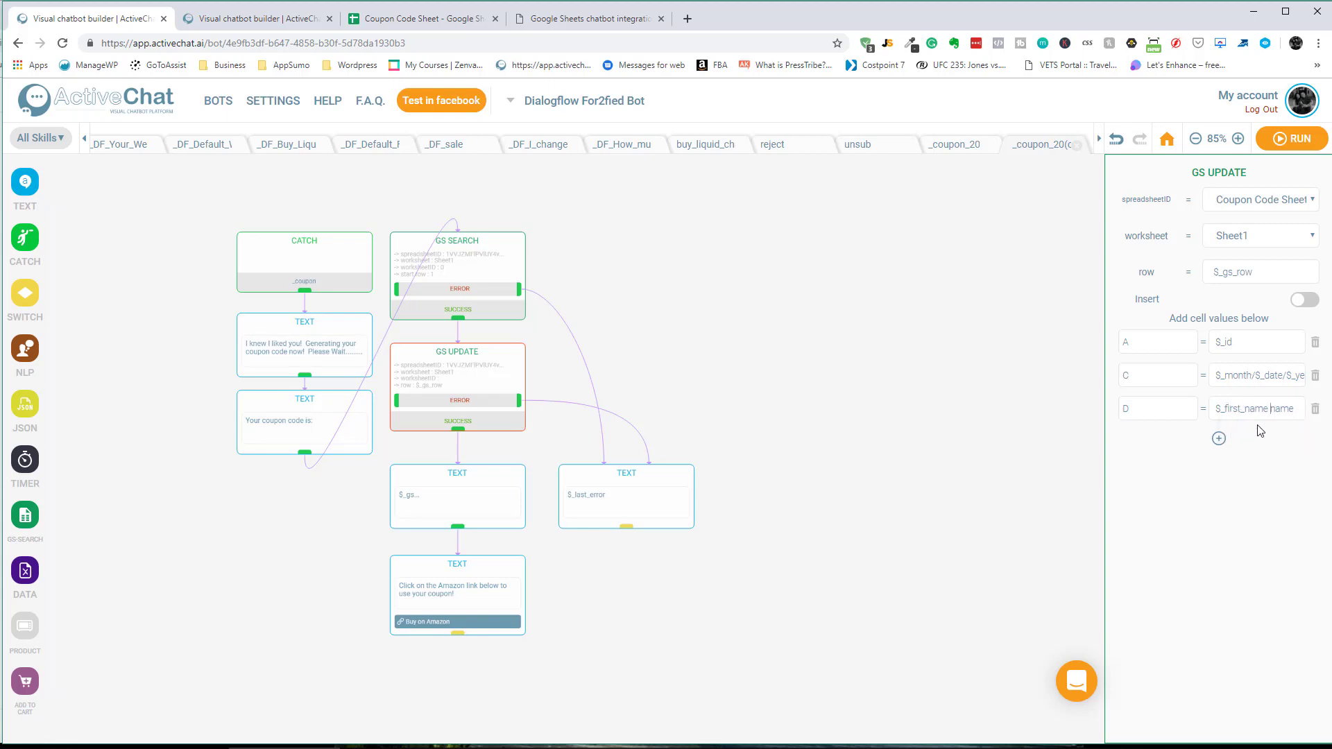
{"action": "key", "text": "Delete"}
{"action": "key", "text": "Delete"}
{"action": "key", "text": "Delete"}
{"action": "left_click", "coordinate": [1292, 139]}
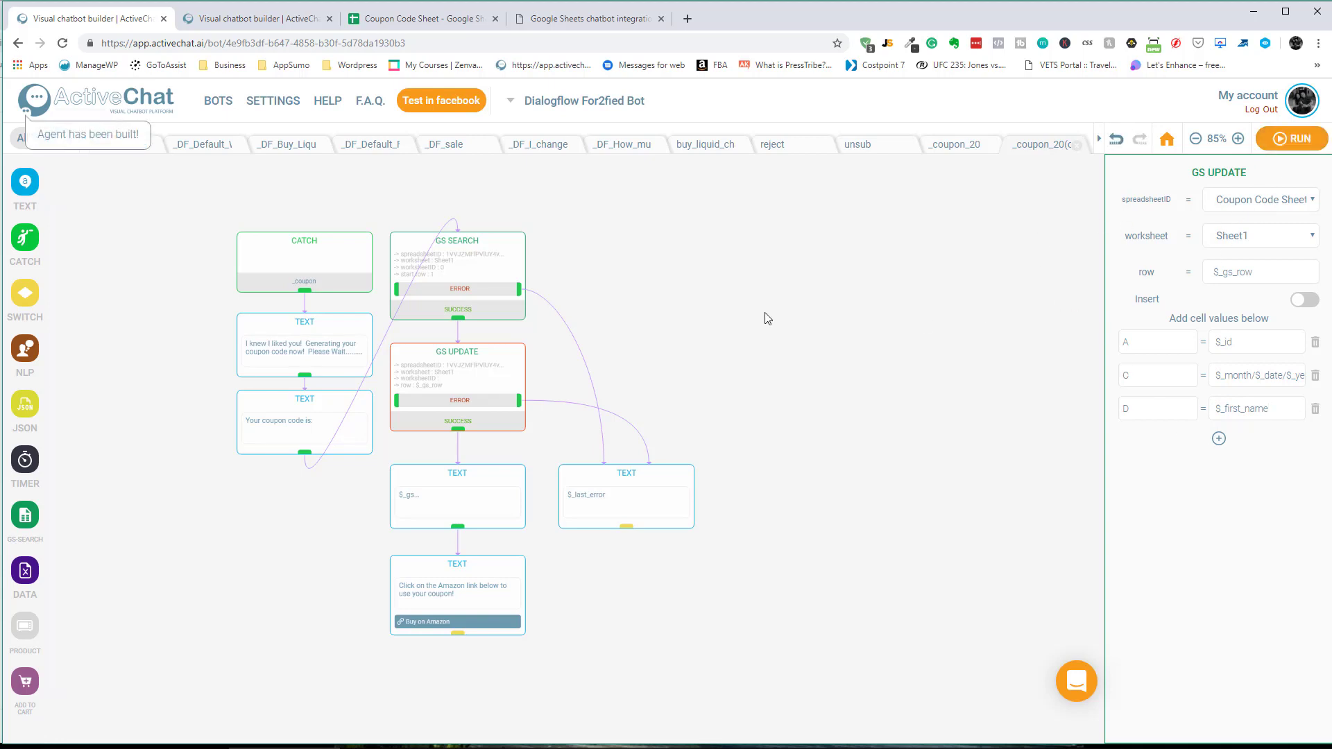
Review the settings of the GS SEARCH block, the GS UPDATE block and the text block that follows them
{"action": "left_click", "coordinate": [512, 262]}
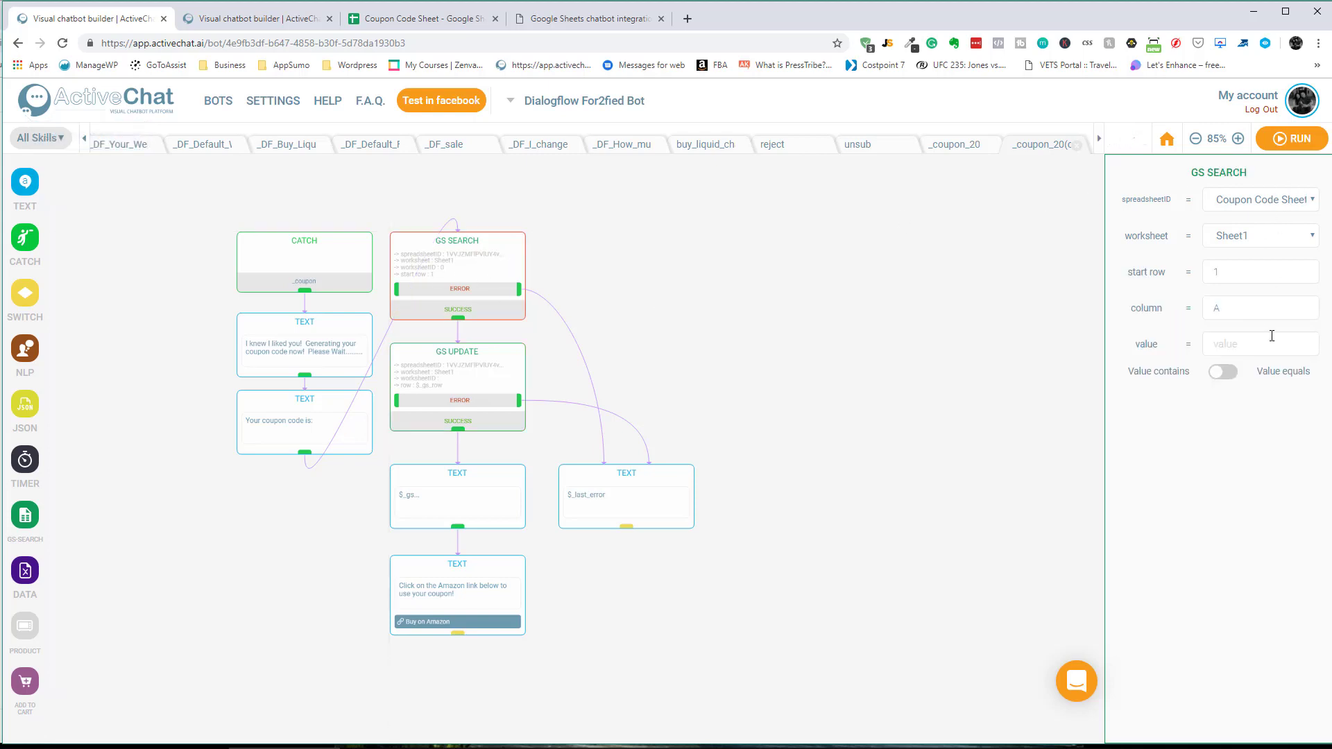
{"action": "left_click", "coordinate": [512, 382]}
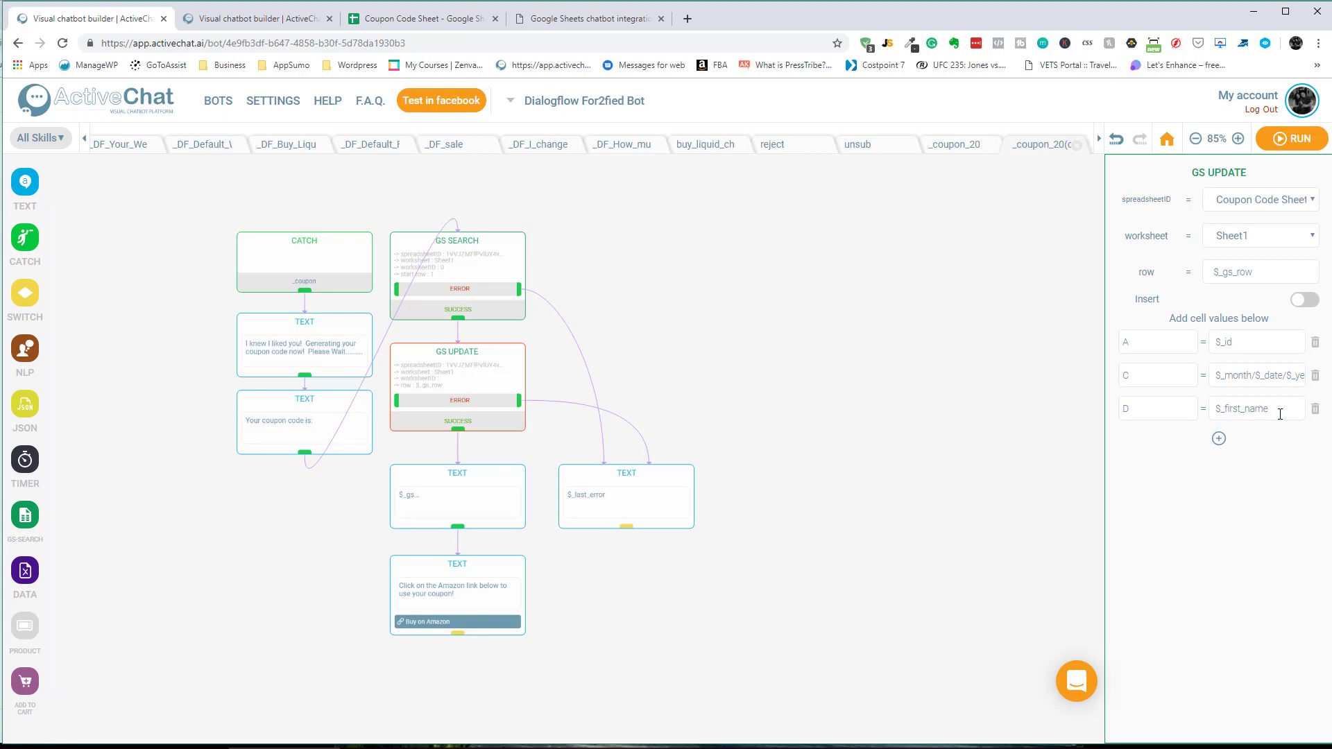
{"action": "left_click", "coordinate": [502, 489]}
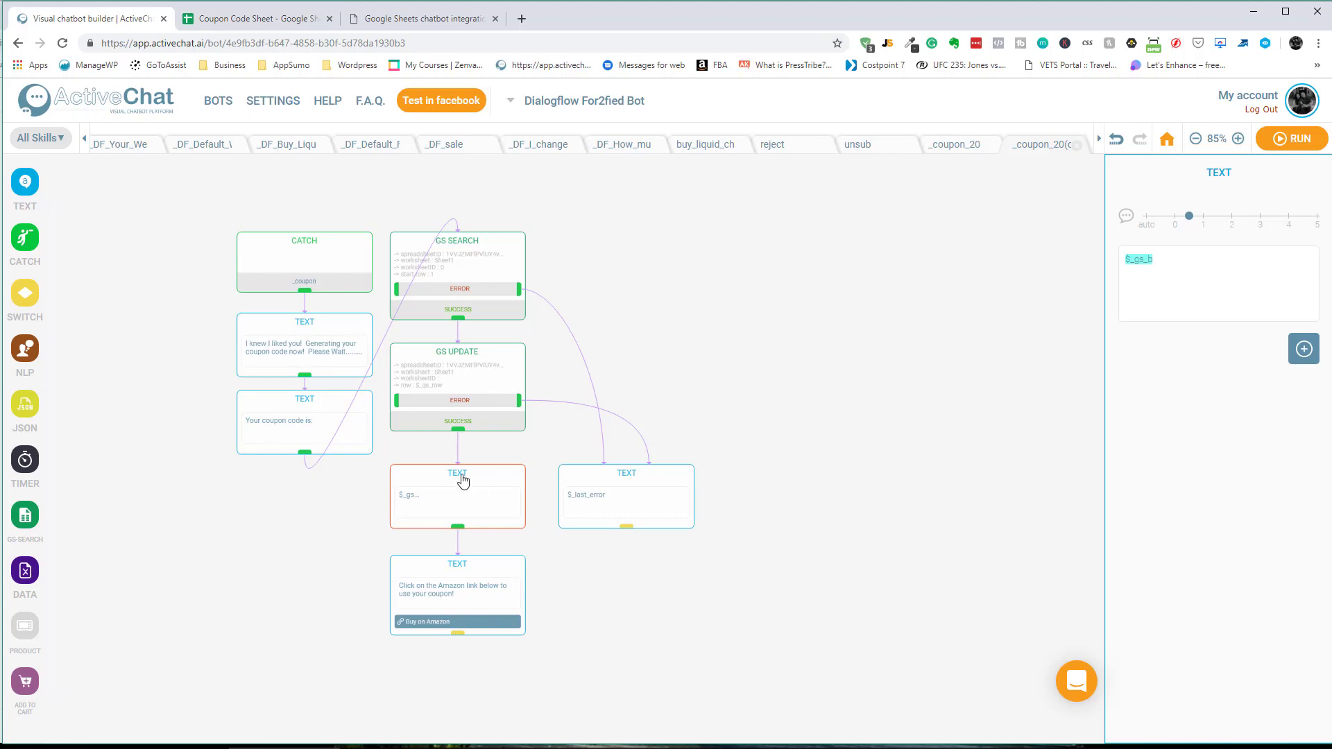
Check the Coupon Code column in the sheet, read the manual's search result variables and highlight $_gs_b
{"action": "left_click", "coordinate": [389, 18]}
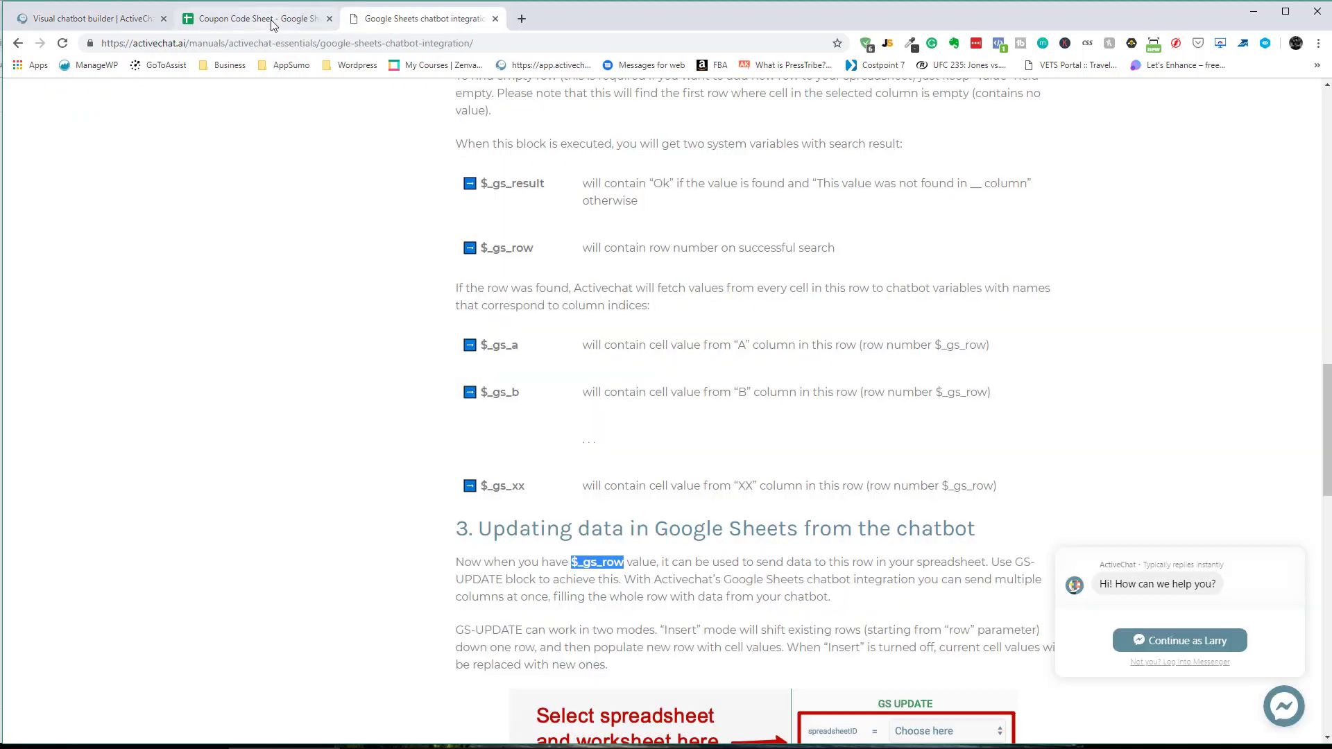
{"action": "left_click", "coordinate": [271, 21]}
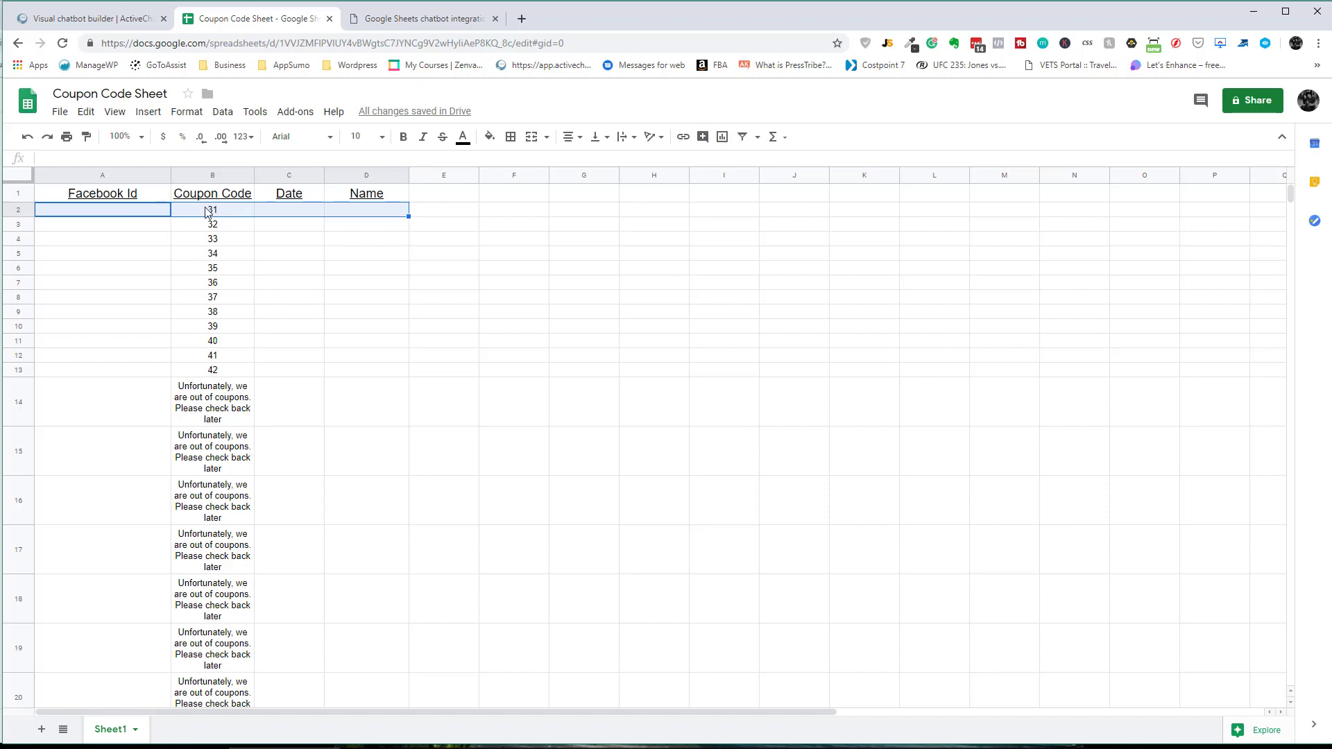
{"action": "left_click", "coordinate": [402, 21]}
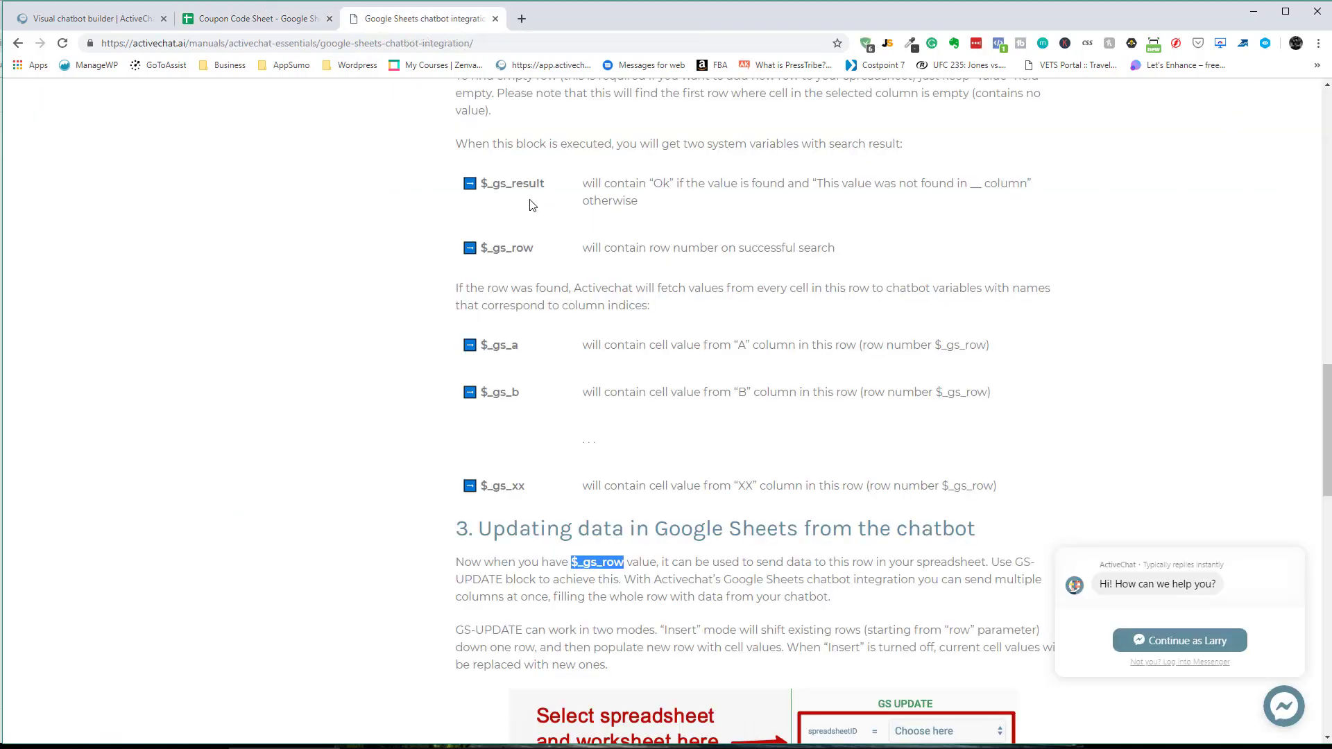
{"action": "scroll", "coordinate": [357, 180], "scroll_direction": "up", "scroll_amount": 5}
{"action": "scroll", "coordinate": [495, 269], "scroll_direction": "down", "scroll_amount": 3}
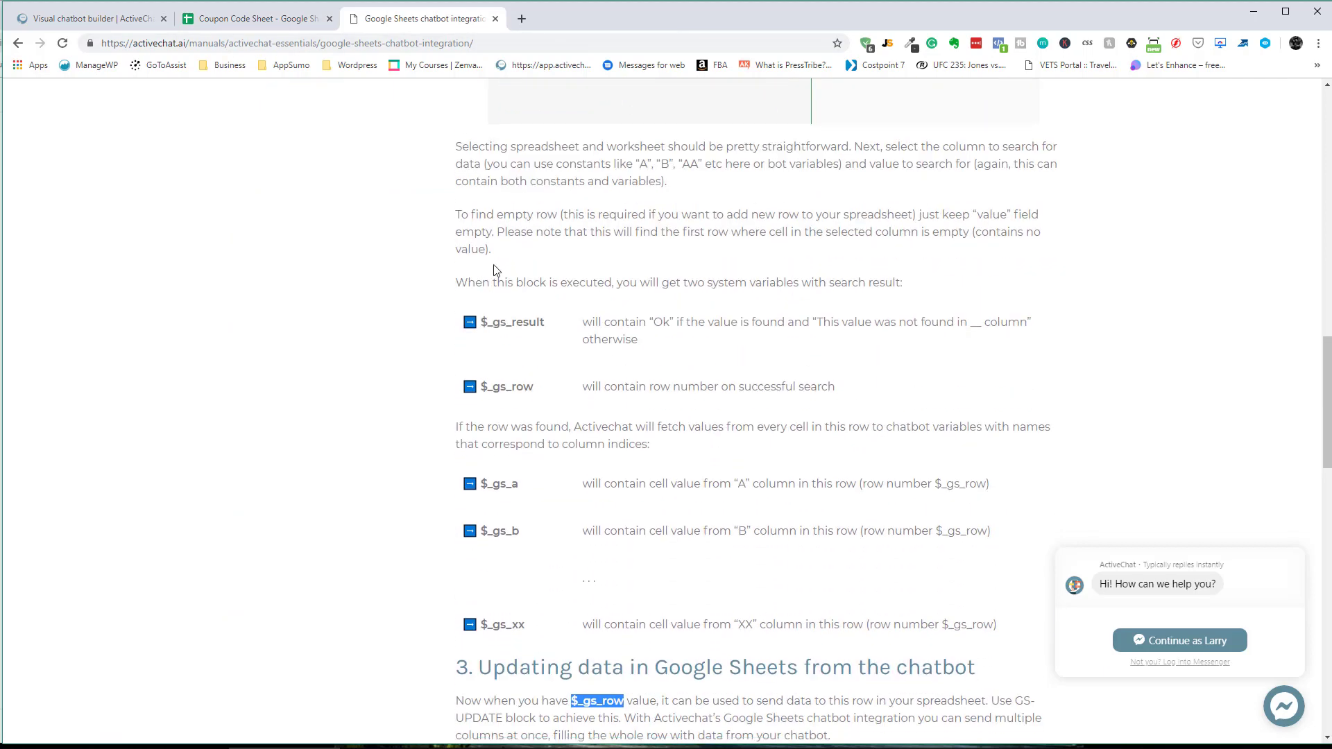
{"action": "scroll", "coordinate": [509, 300], "scroll_direction": "down", "scroll_amount": 3}
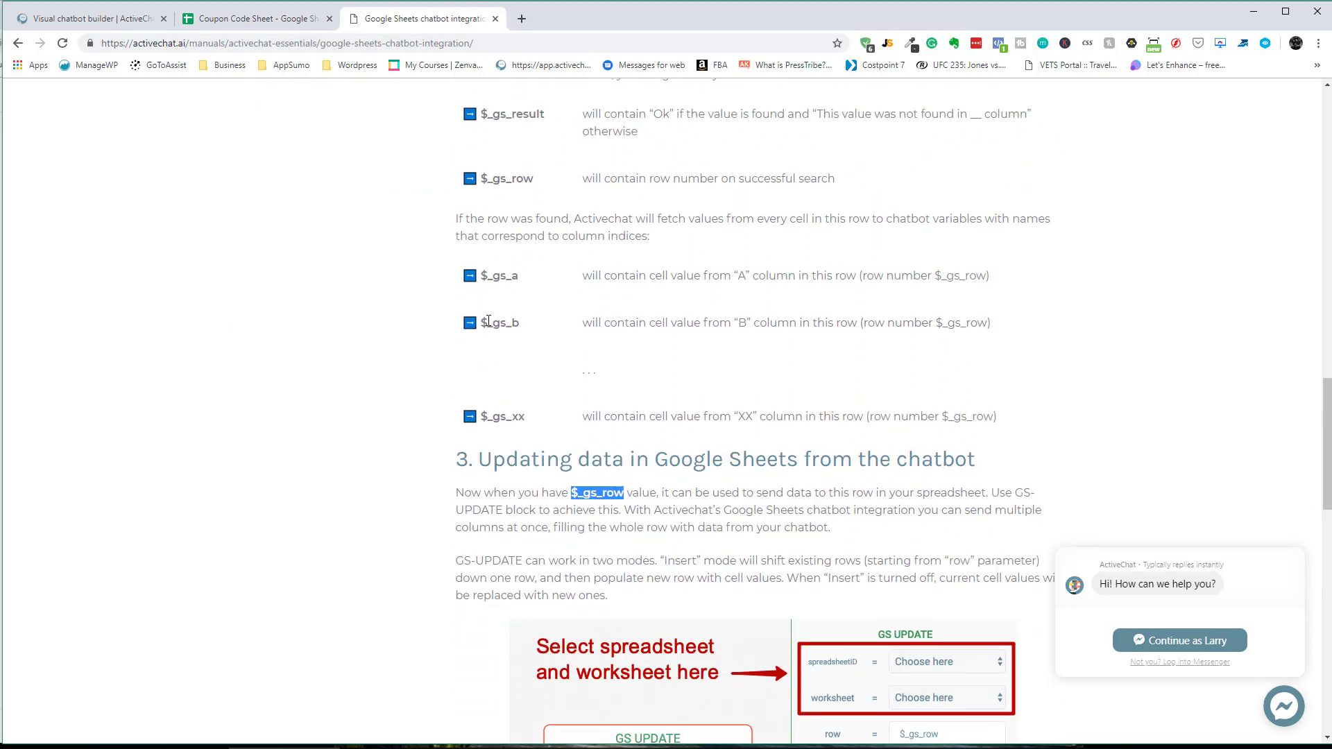
{"action": "left_click_drag", "start_coordinate": [484, 323], "coordinate": [520, 325]}
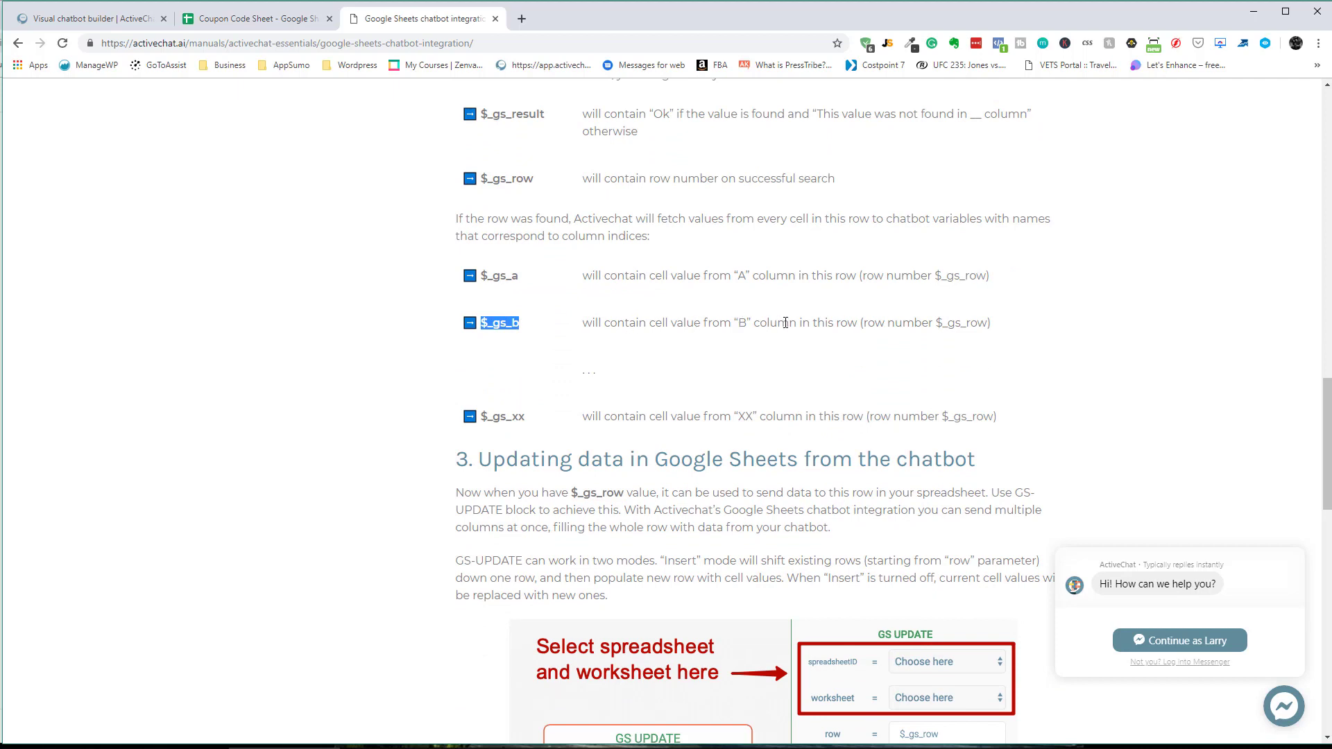
Look at the coupon codes in the sheet, return to the bot builder and open the Amazon link text block
{"action": "left_click", "coordinate": [257, 24]}
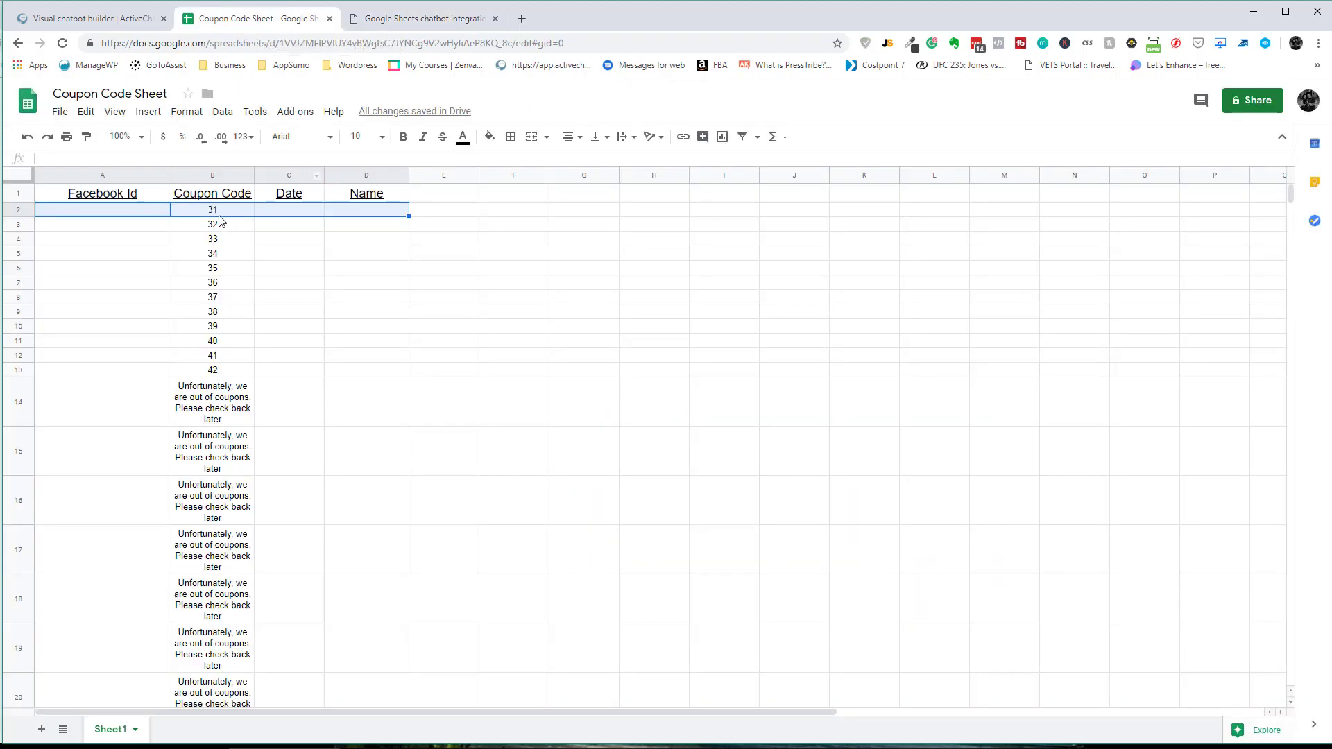
{"action": "left_click", "coordinate": [104, 19]}
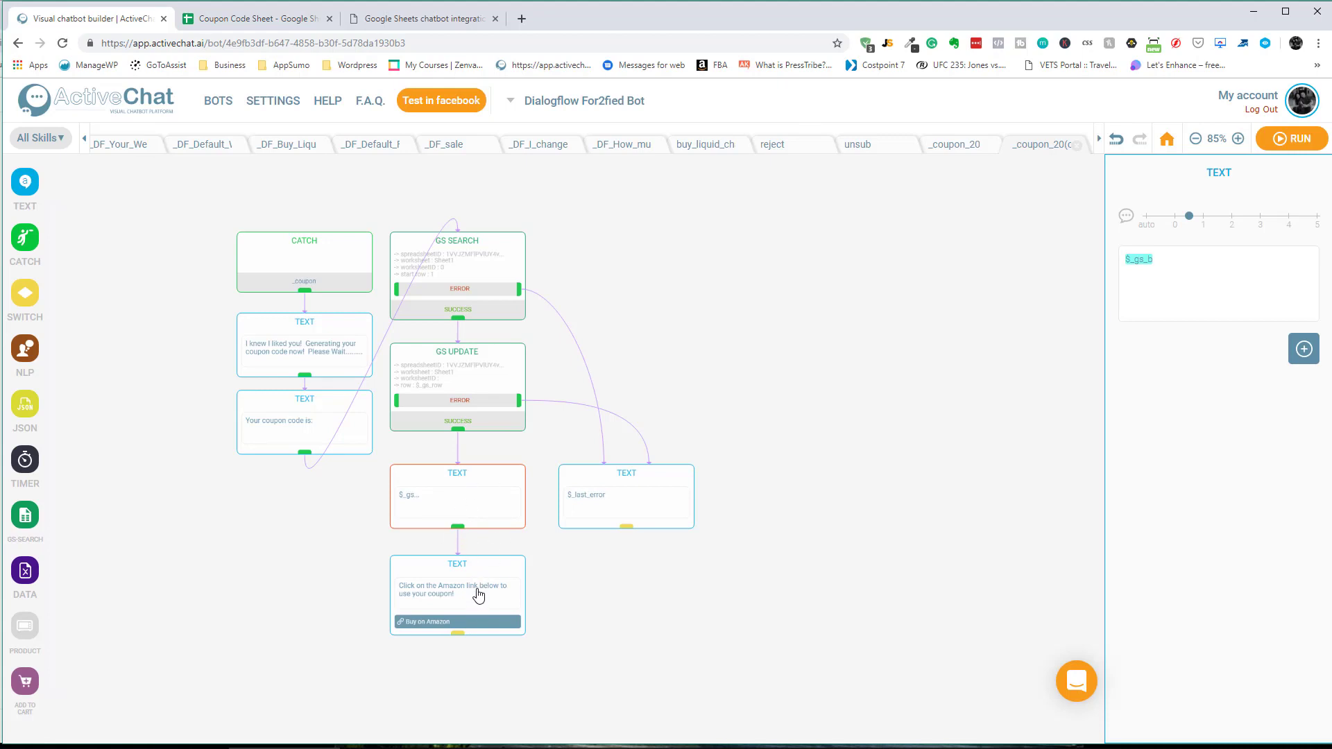
{"action": "left_click", "coordinate": [488, 566]}
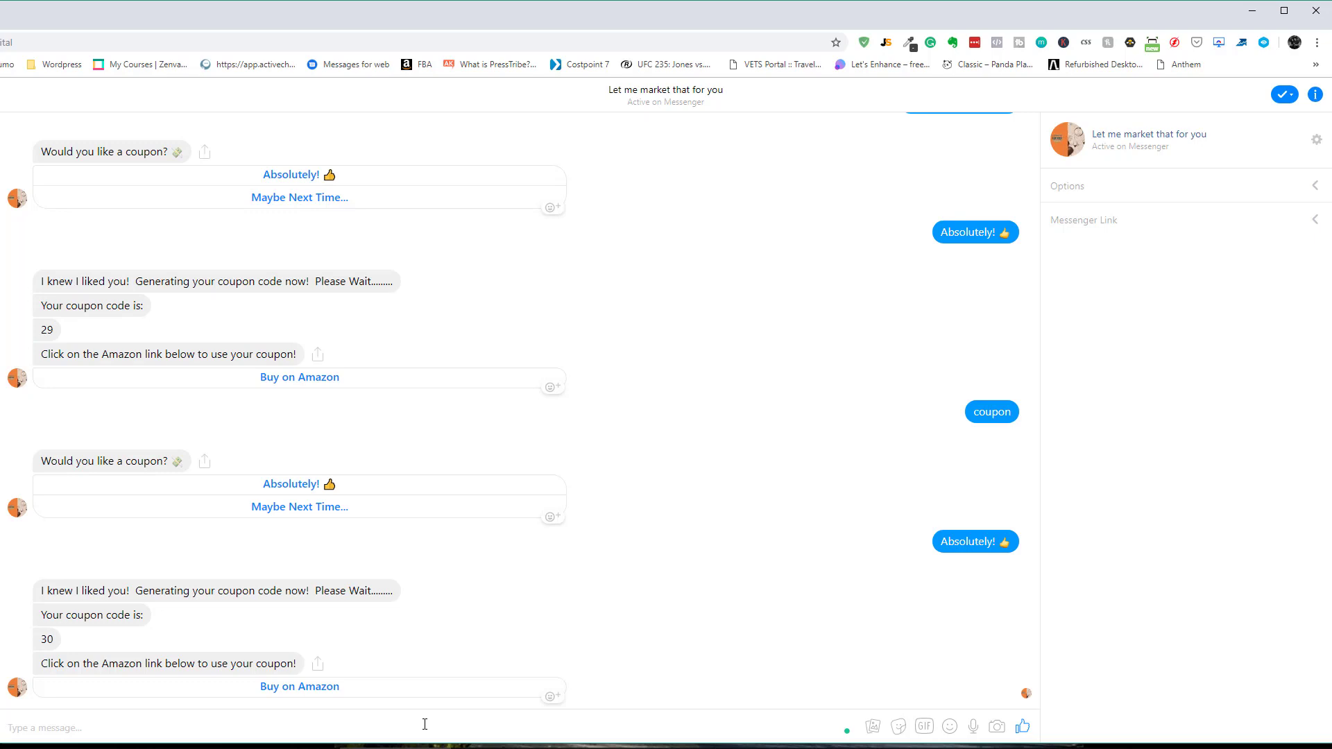
Test the bot in Messenger by sending "do you have any coupons?" and accepting the coupon offer with "Absolutely!"
{"action": "type", "text": "do you have any coupons?"}
{"action": "key", "text": "Return"}
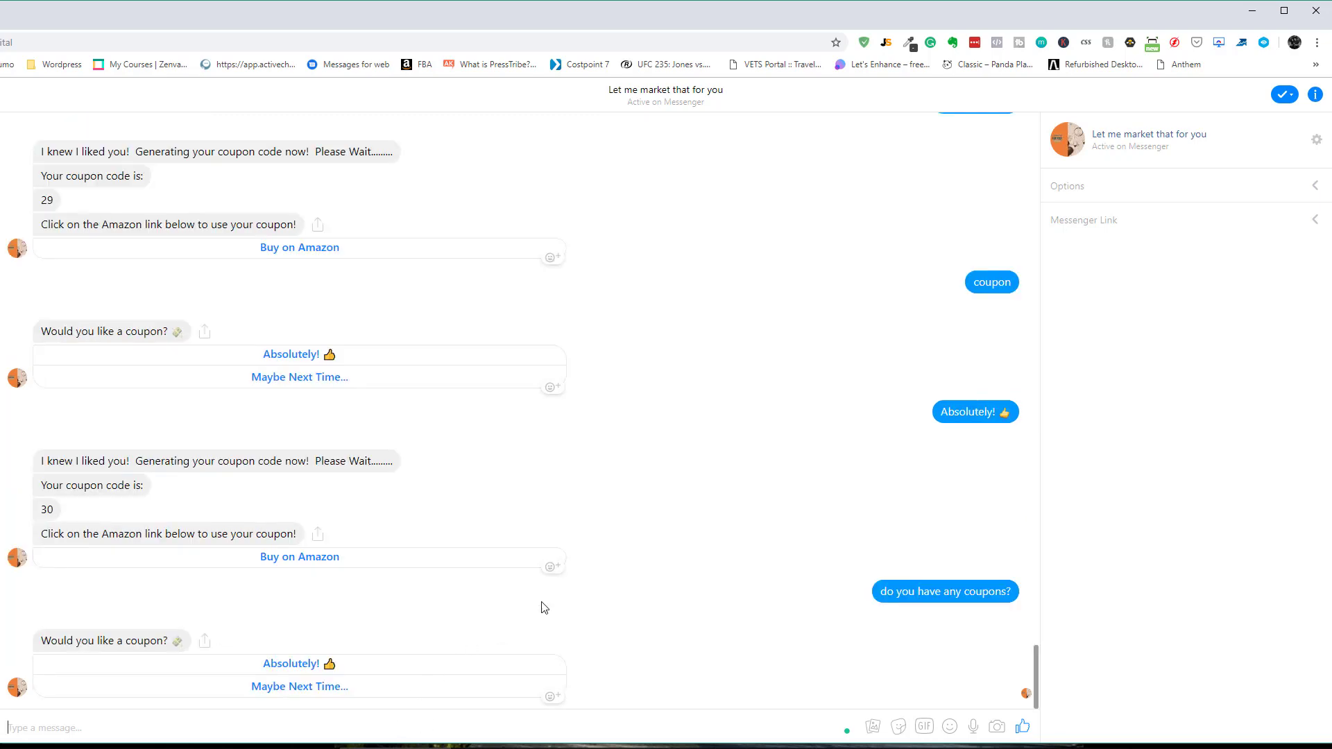
{"action": "left_click", "coordinate": [305, 664]}
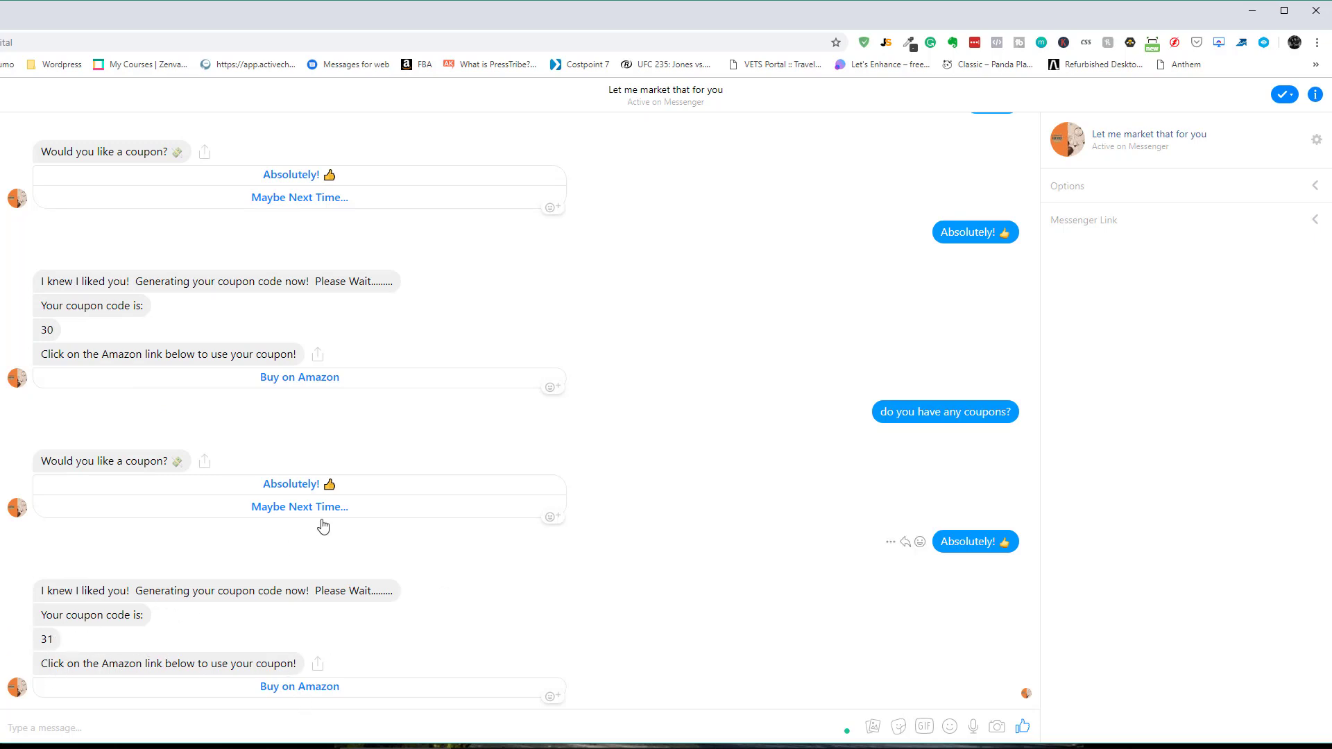
Switch to the Coupon Code Sheet and inspect row 2's Facebook Id, Coupon Code, Date and Name cells
{"action": "key", "text": "alt+Tab"}
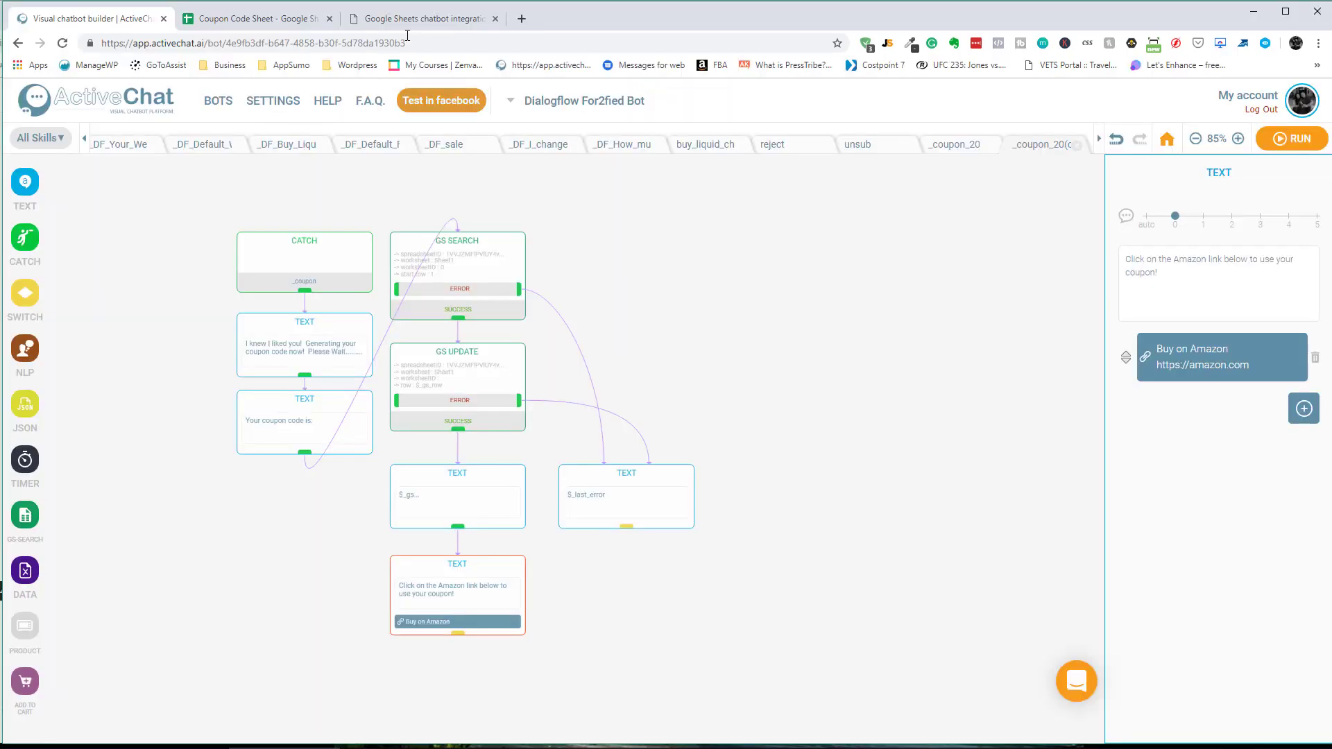
{"action": "left_click", "coordinate": [413, 19]}
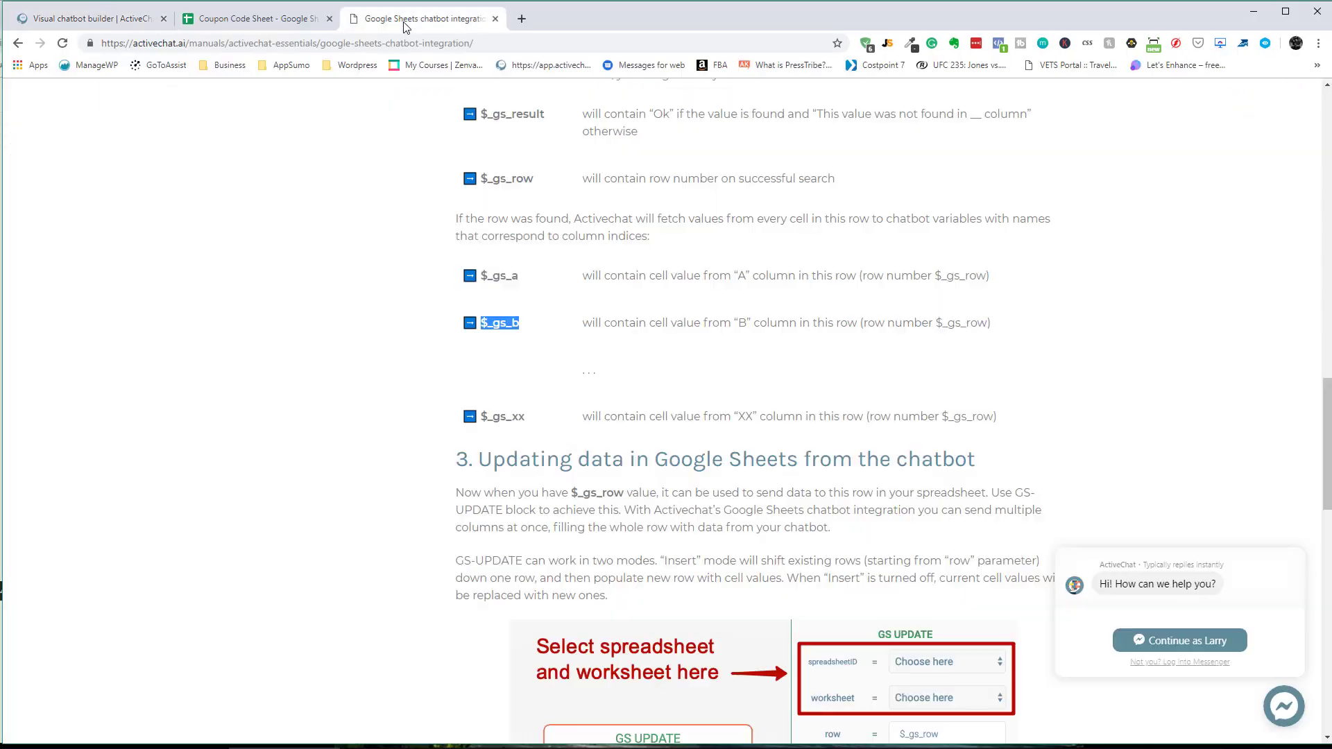
{"action": "left_click", "coordinate": [267, 19]}
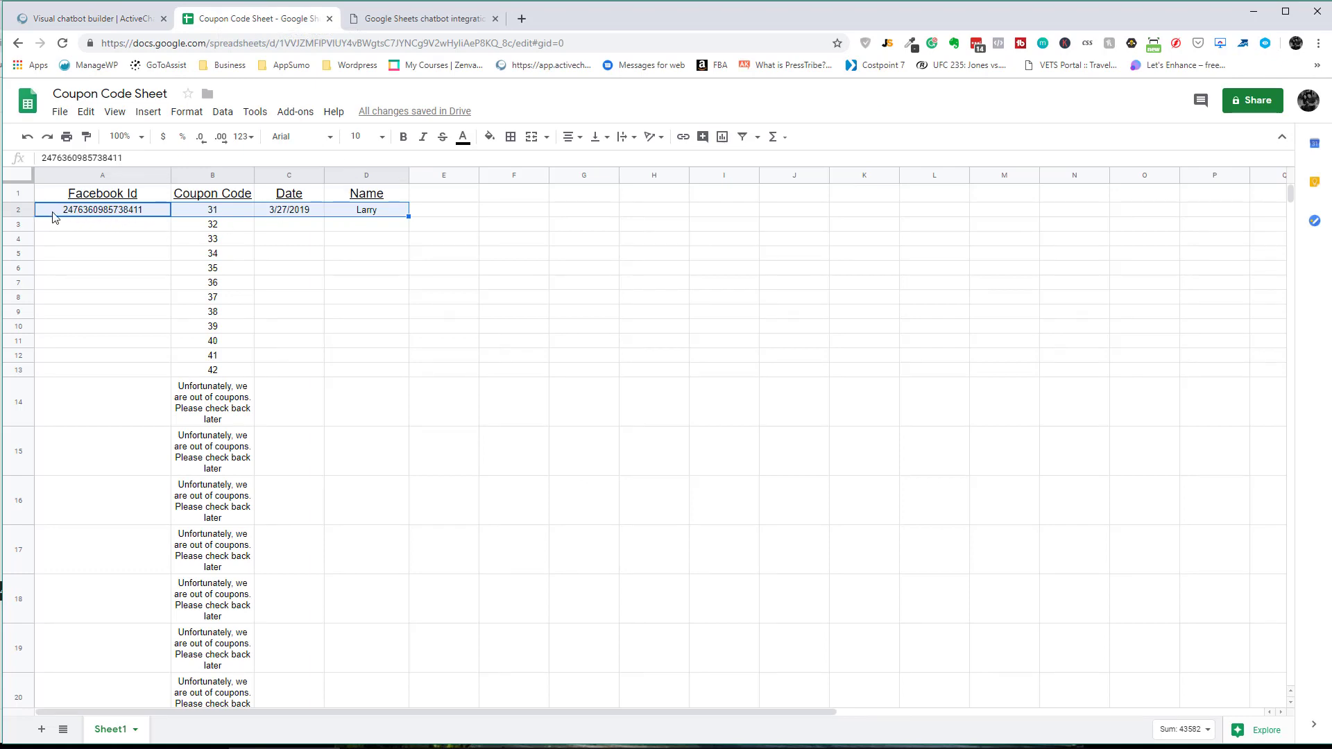
{"action": "left_click", "coordinate": [214, 214]}
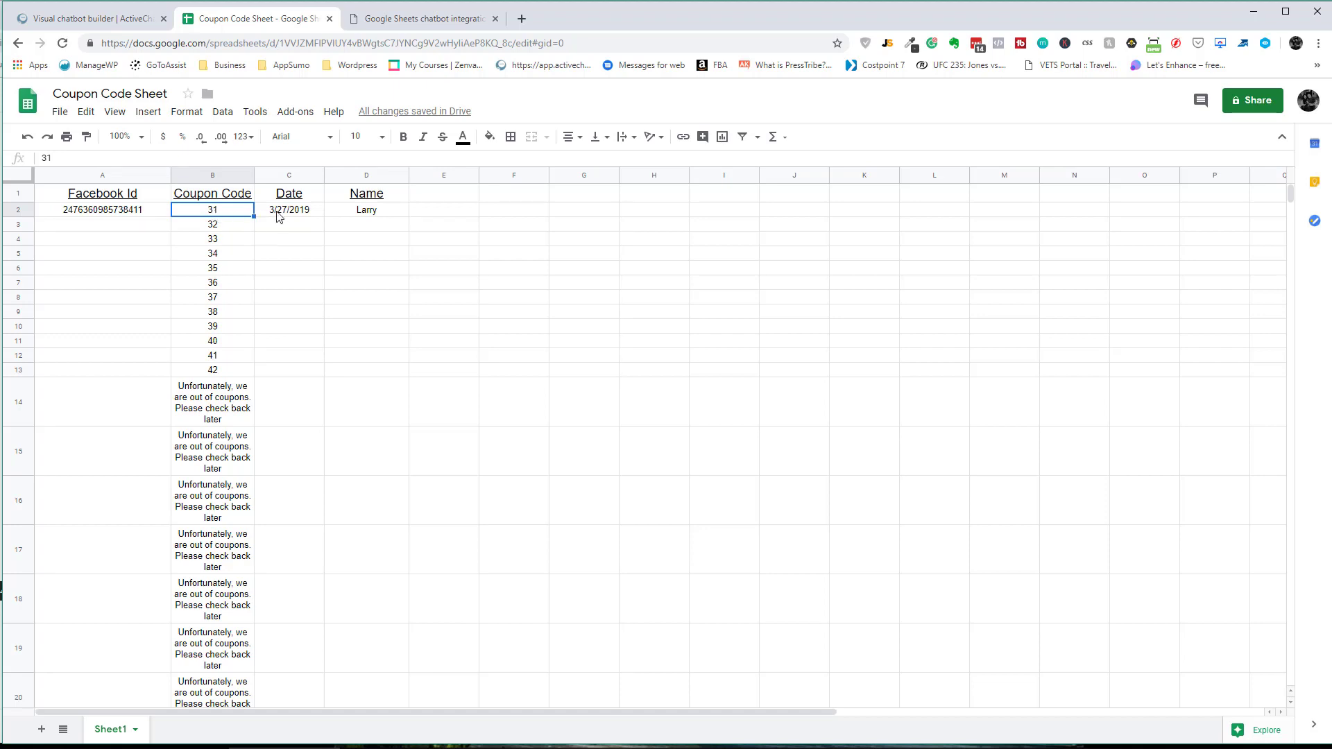
{"action": "left_click", "coordinate": [313, 212]}
{"action": "left_click", "coordinate": [399, 214]}
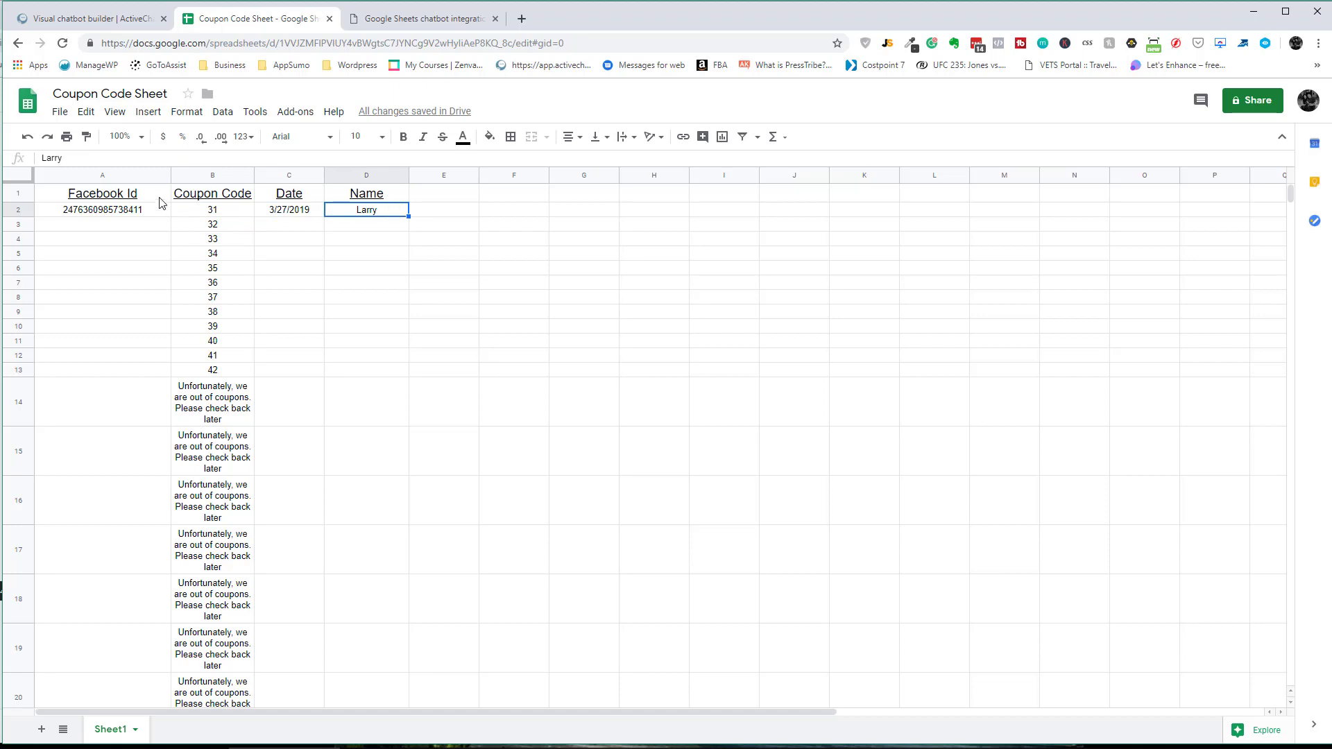
Review the GS SEARCH block's settings, and examine cells A2, A3 and B3 in the Coupon Code Sheet to trace the search
{"action": "left_click", "coordinate": [118, 19]}
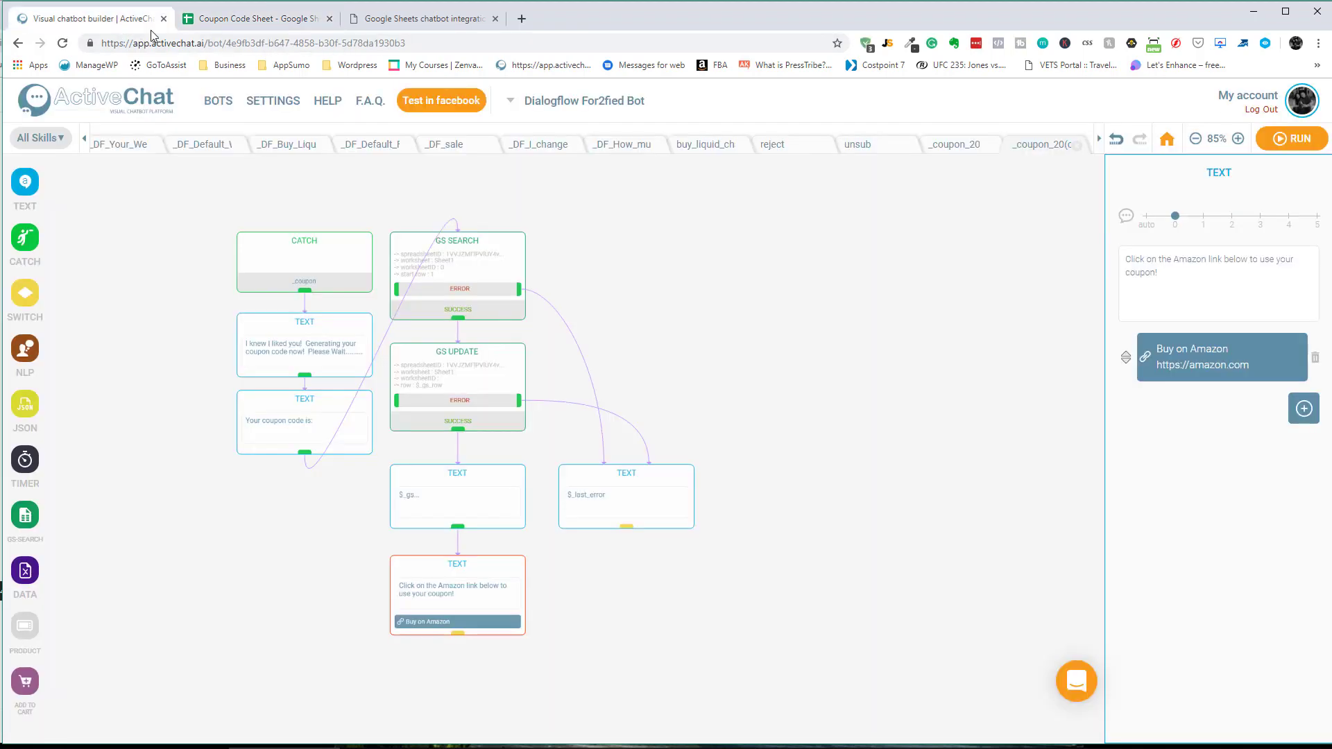
{"action": "left_click", "coordinate": [507, 254]}
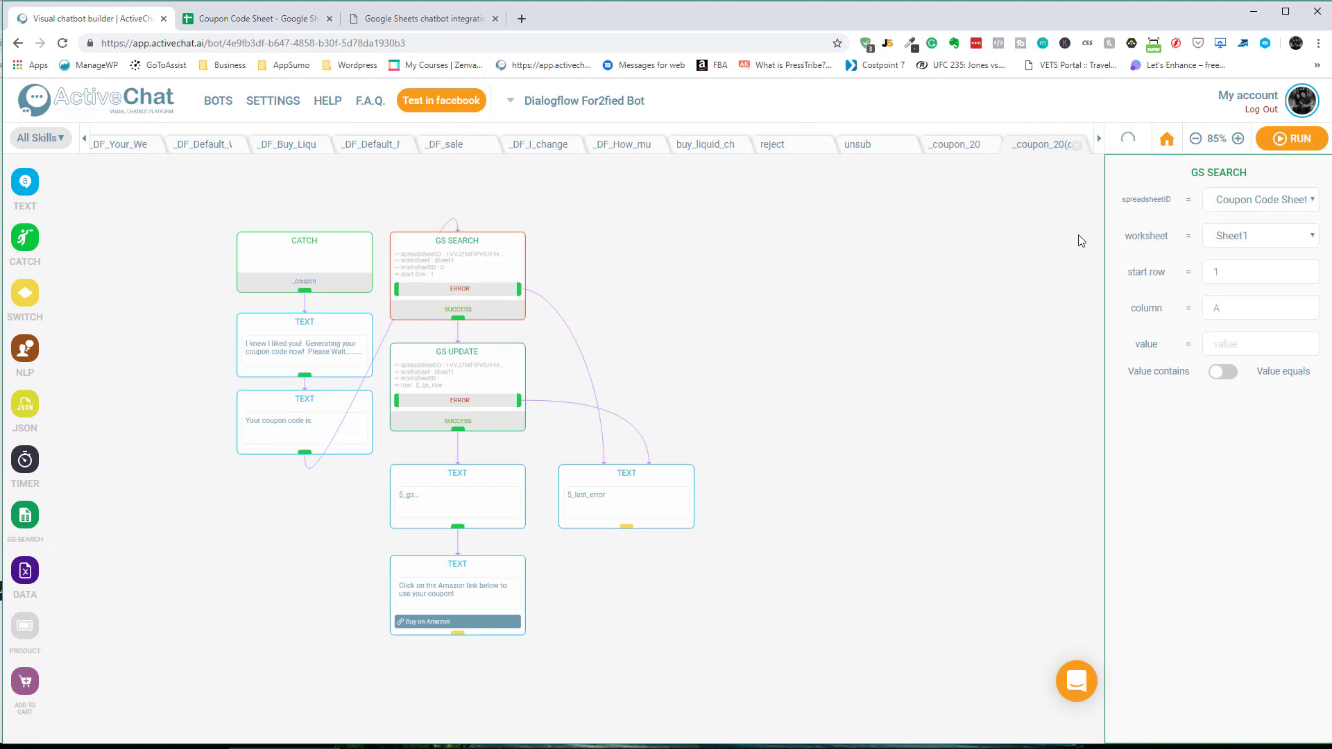
{"action": "left_click", "coordinate": [246, 20]}
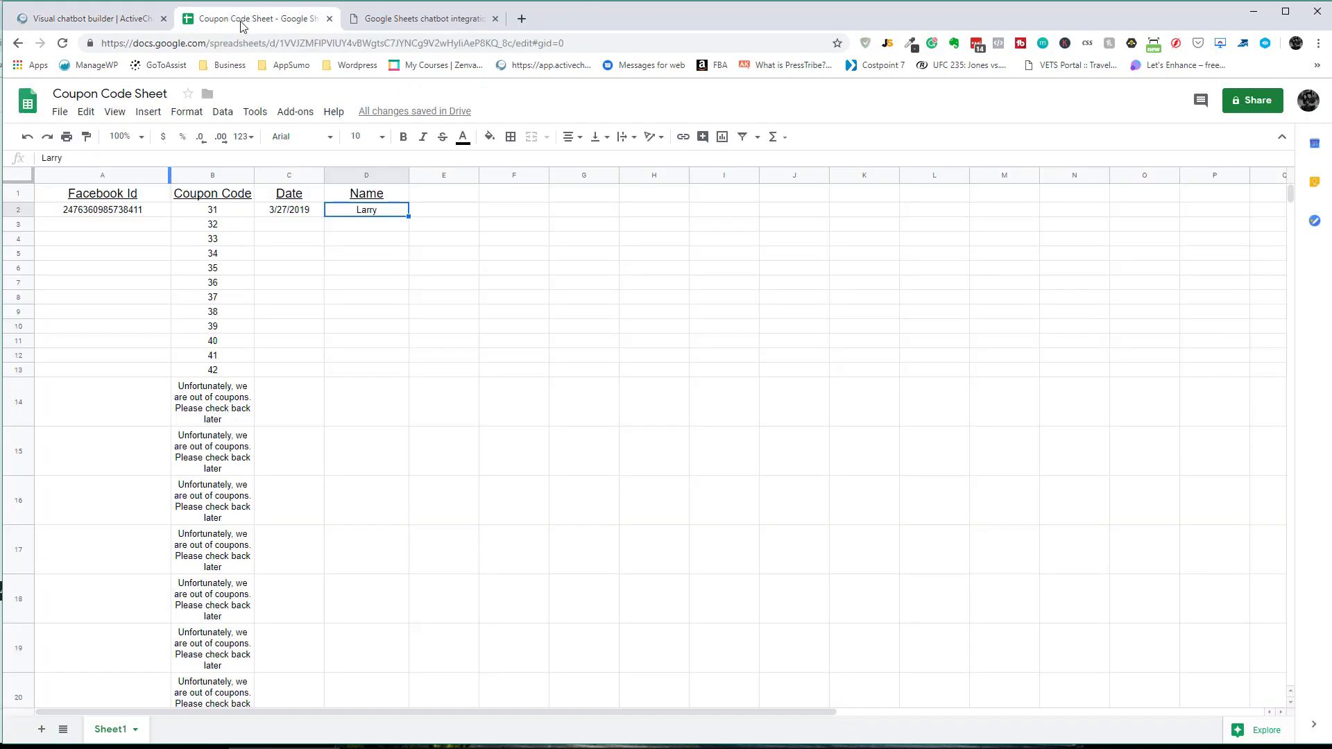
{"action": "left_click", "coordinate": [159, 215]}
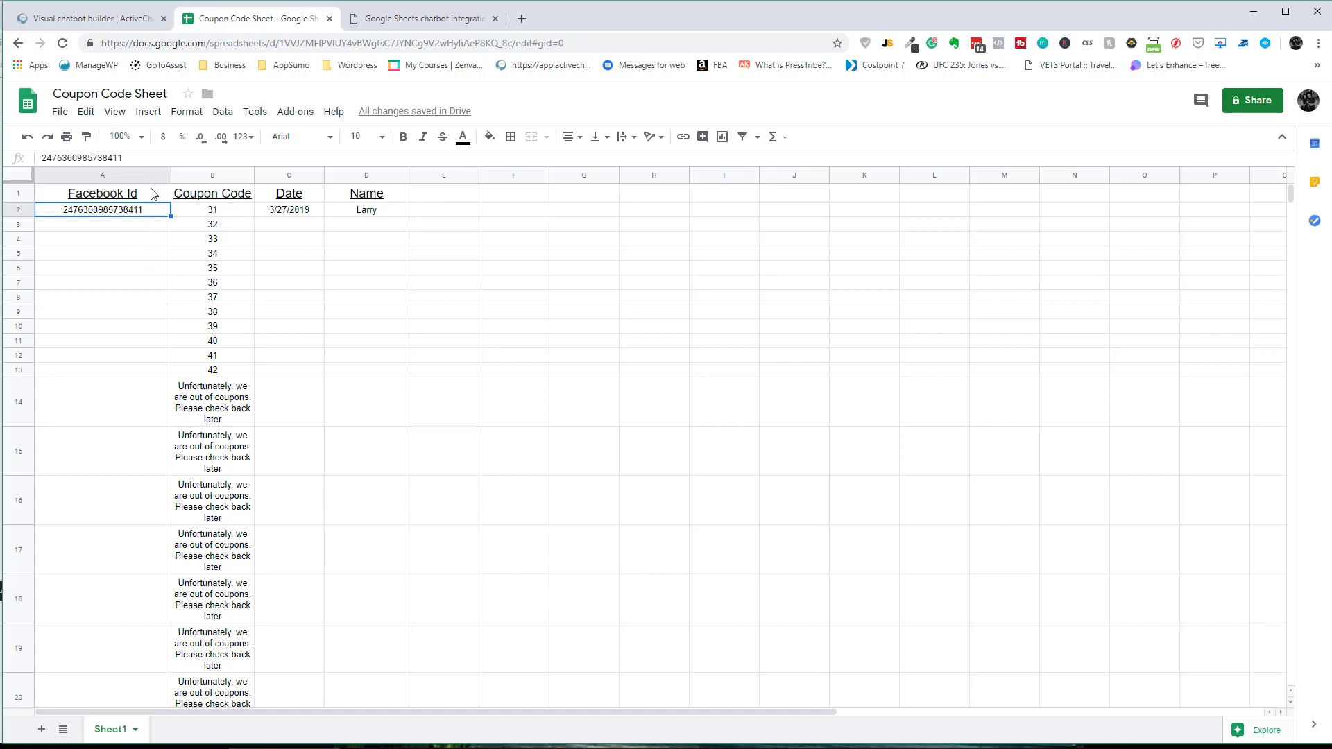
{"action": "left_click", "coordinate": [150, 227]}
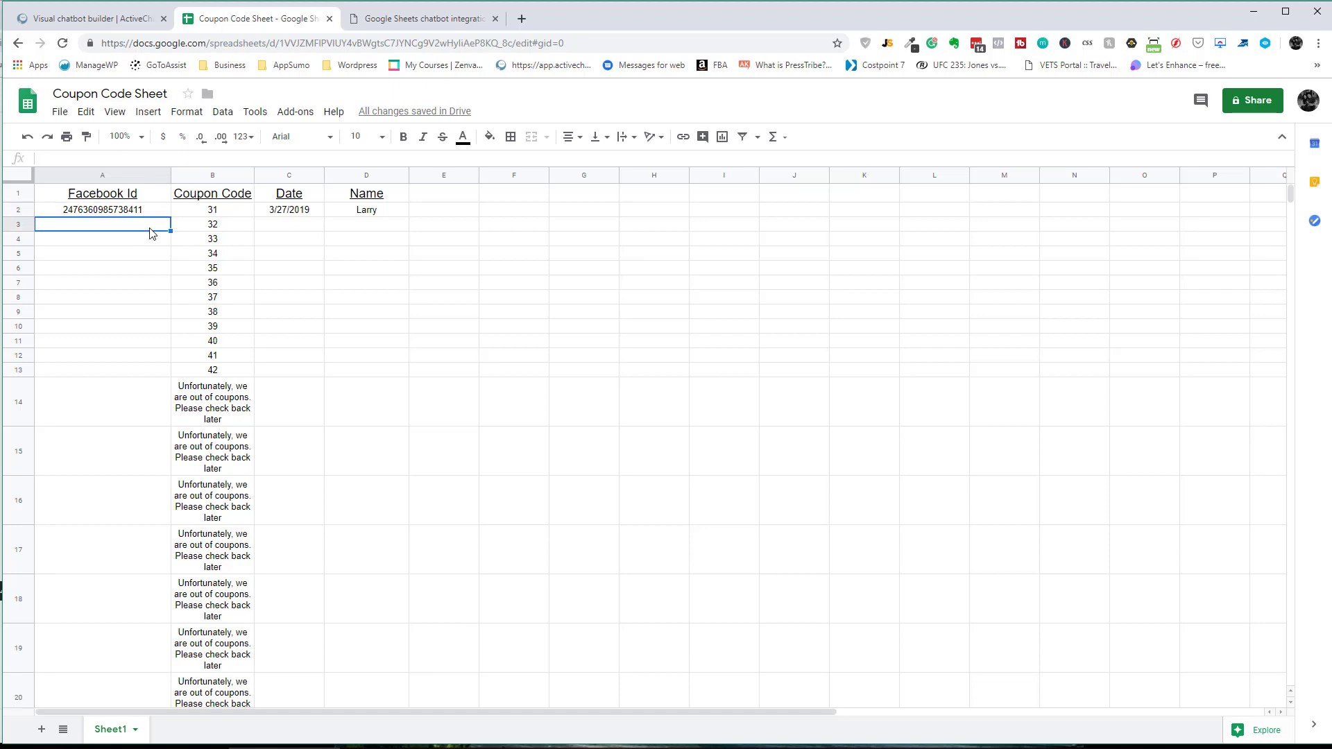
{"action": "left_click", "coordinate": [226, 227]}
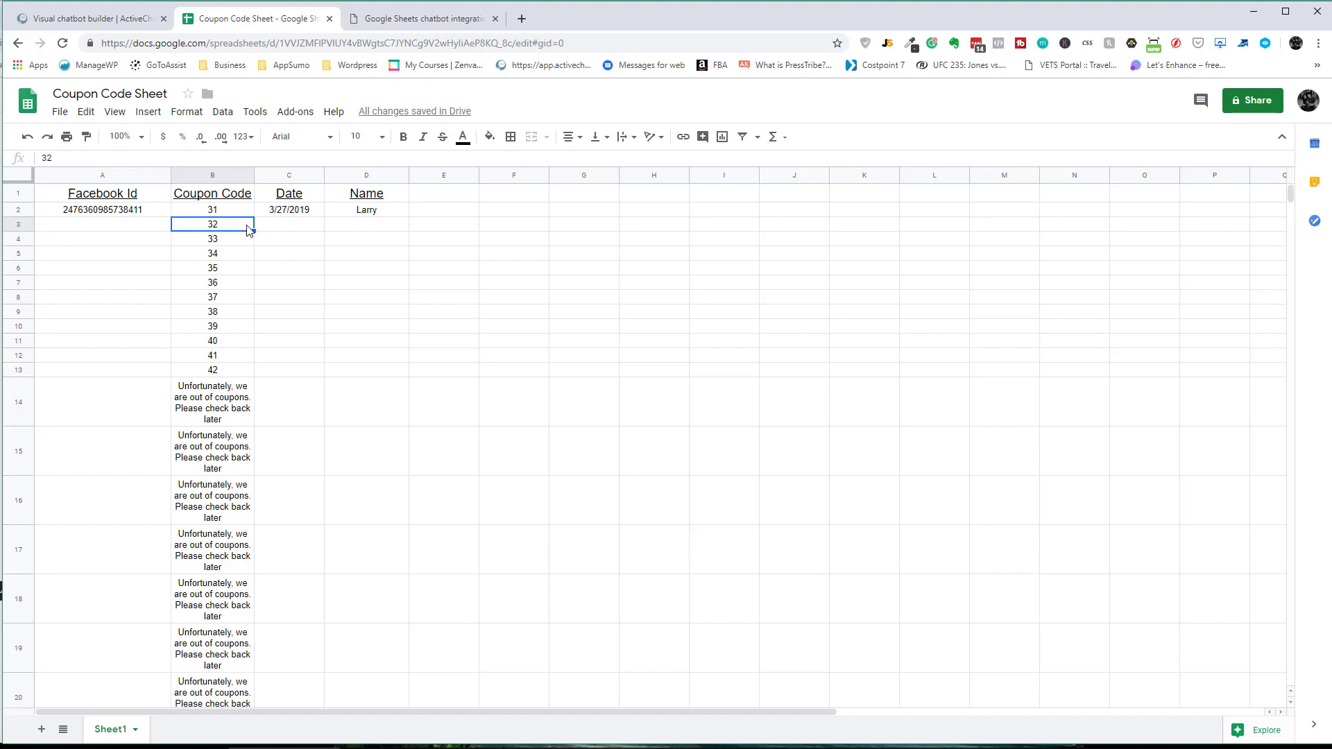
Examine Facebook Id cells A2 and A3 and coupon cell B3 to trace how the next free row is found
{"action": "left_click", "coordinate": [128, 214]}
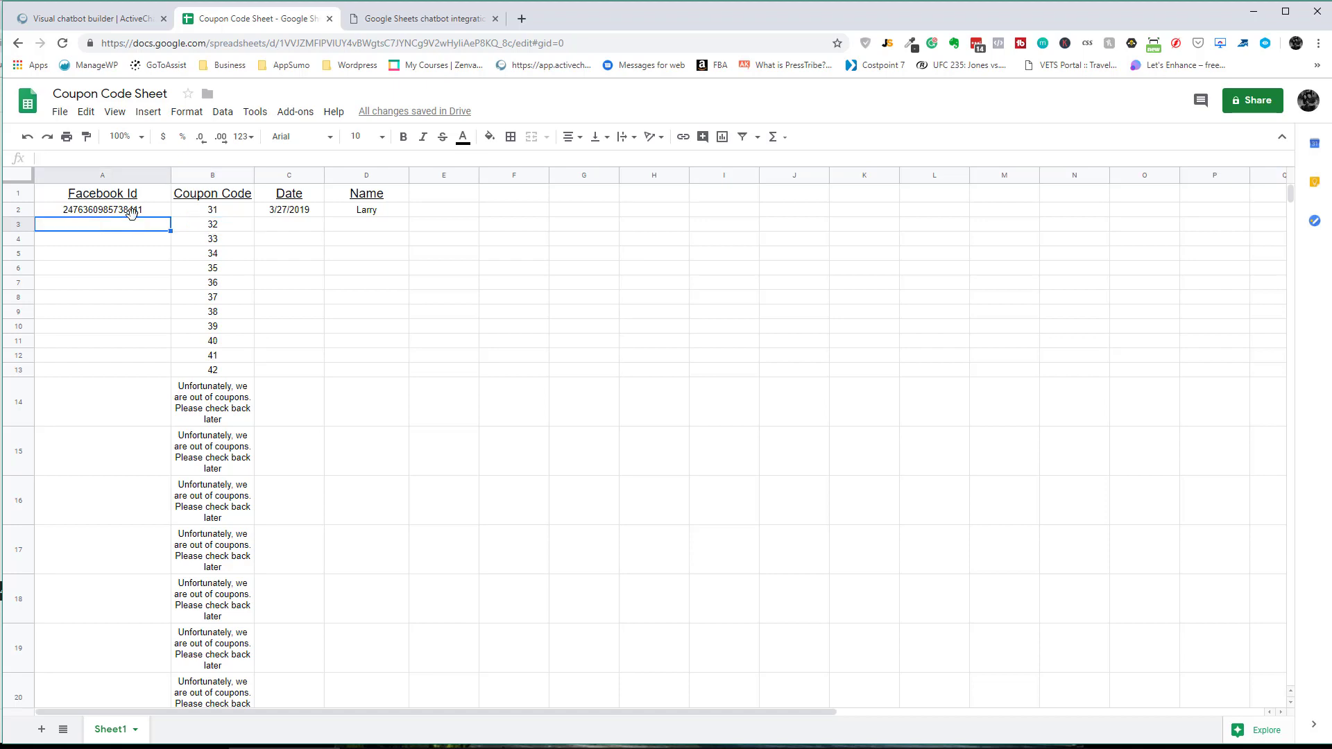
{"action": "left_click", "coordinate": [133, 229]}
{"action": "left_click", "coordinate": [217, 227]}
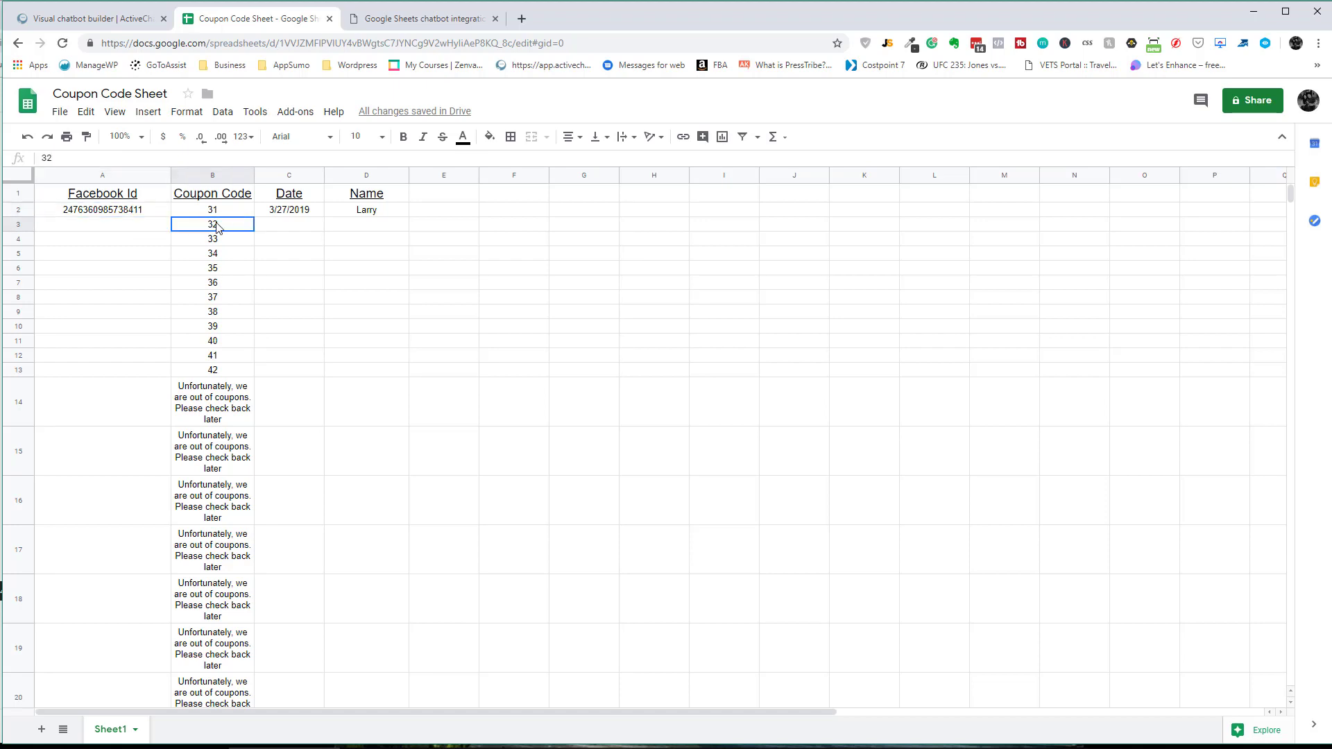
{"action": "left_click", "coordinate": [111, 228]}
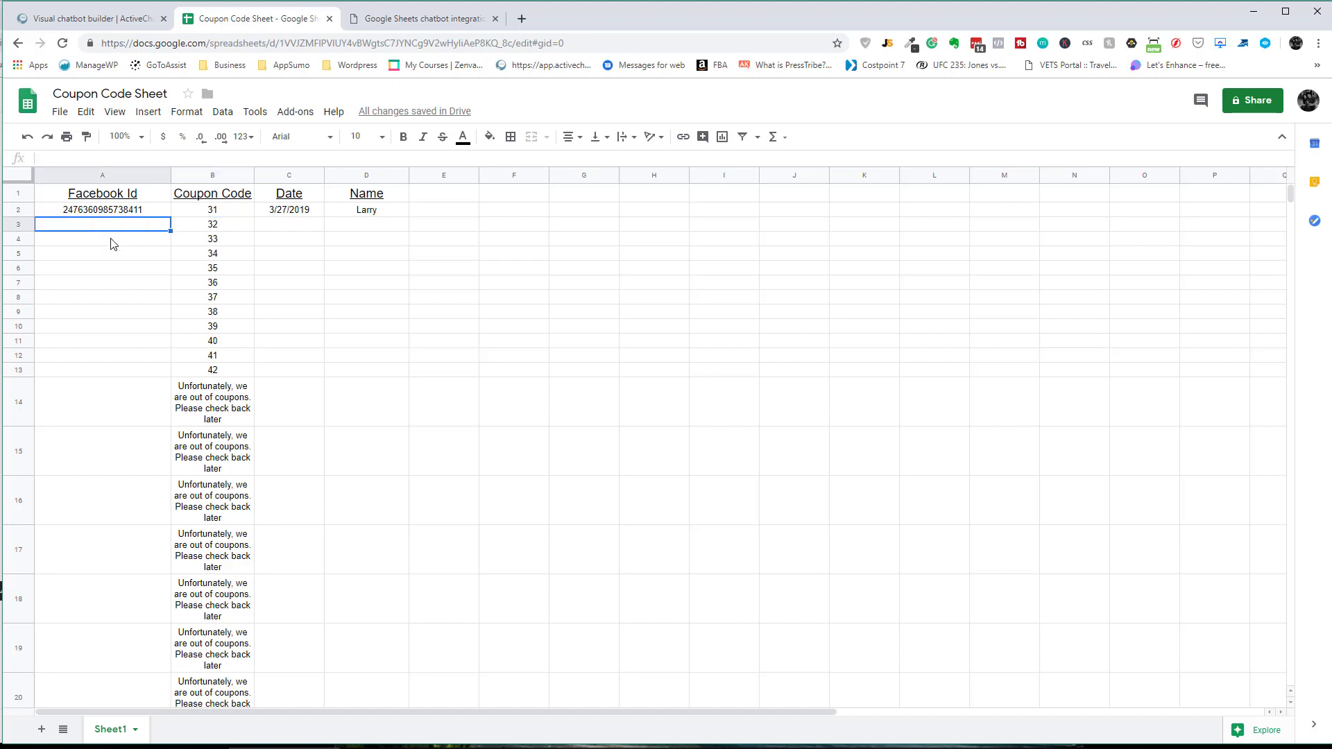
Inspect Facebook Id cells A4 to A6, the out-of-coupons message in B14, and cells A3 and A2
{"action": "left_click", "coordinate": [112, 243]}
{"action": "left_click", "coordinate": [113, 254]}
{"action": "left_click", "coordinate": [120, 274]}
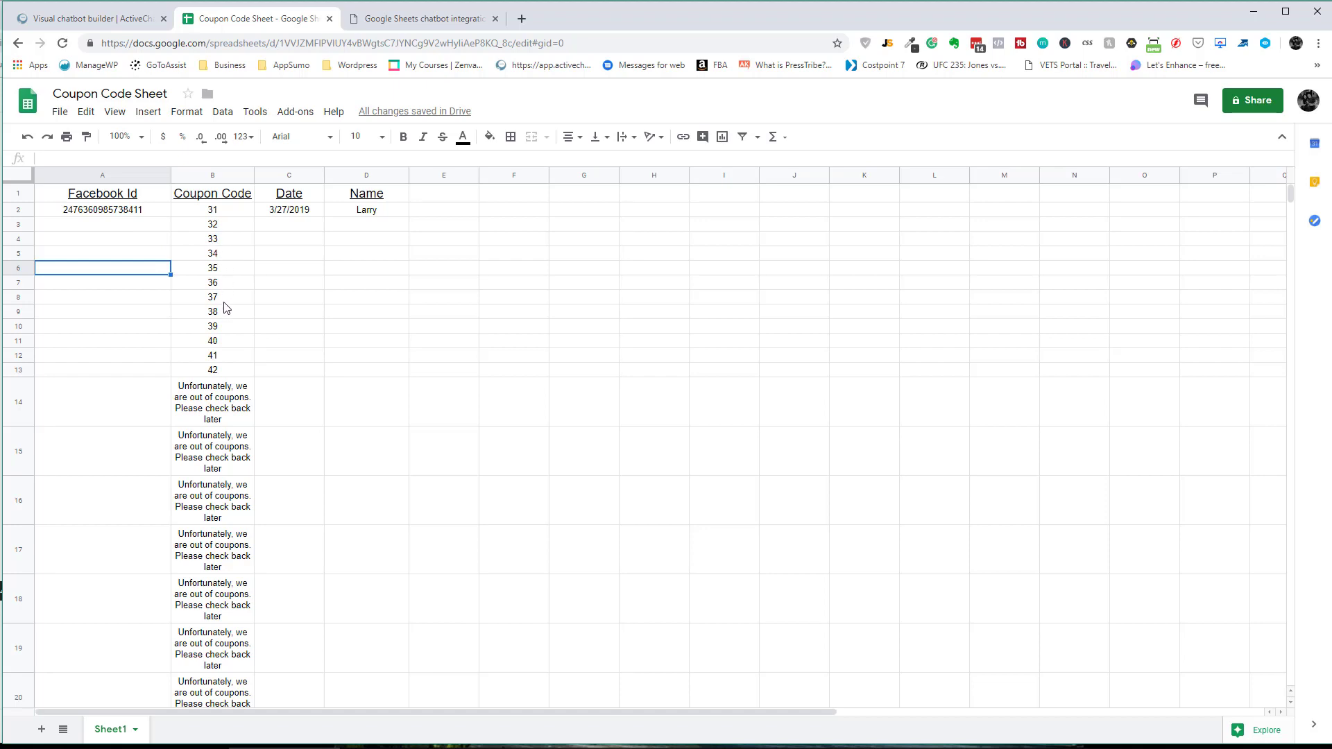
{"action": "left_click", "coordinate": [217, 400]}
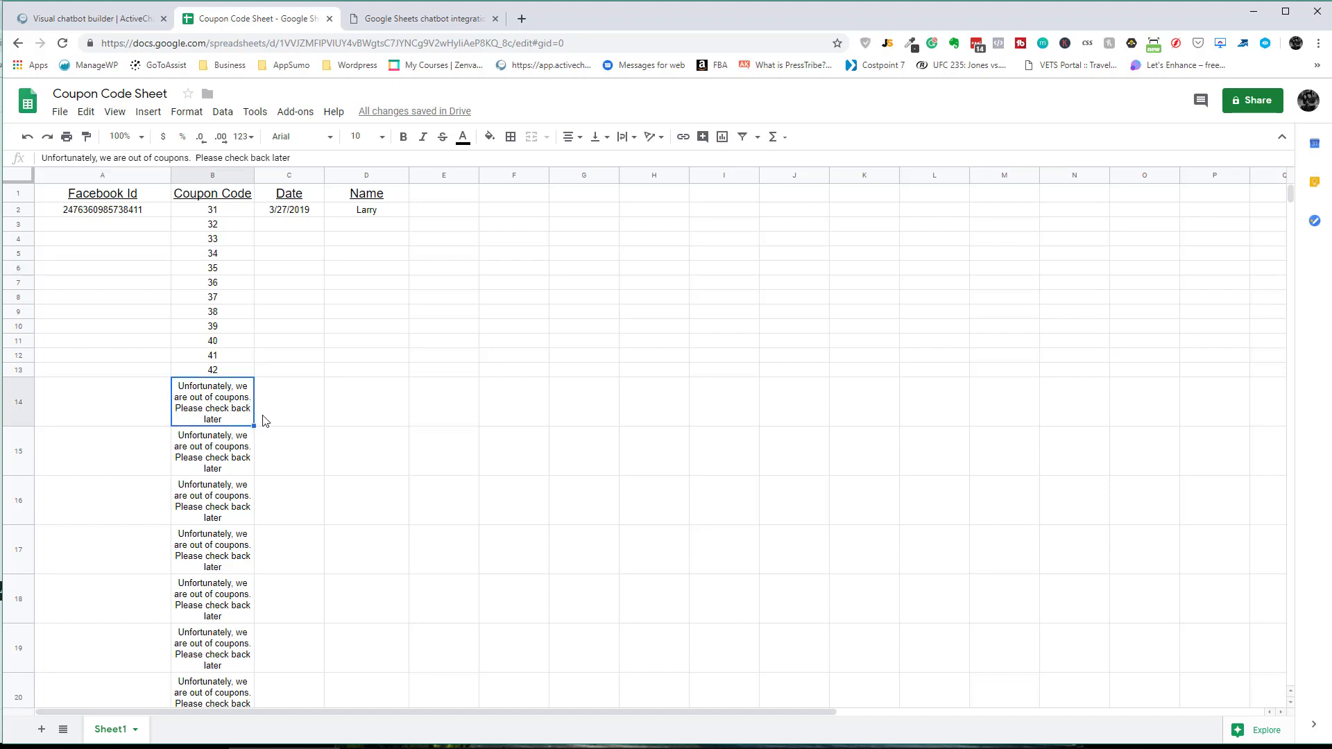
{"action": "left_click", "coordinate": [123, 227]}
{"action": "left_click", "coordinate": [126, 215]}
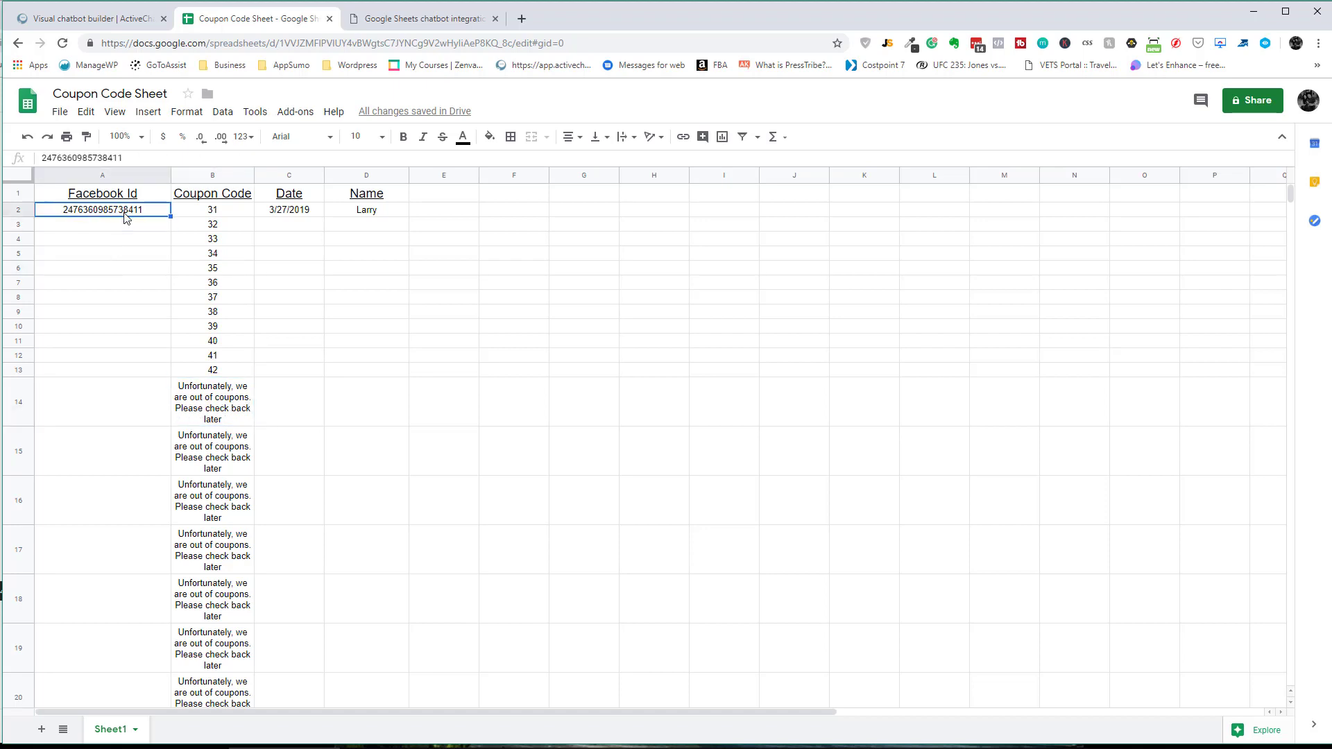
Test the bot in Messenger by sending "coupon" and accepting the coupon offer with "Absolutely!"
{"action": "left_click", "coordinate": [100, 20]}
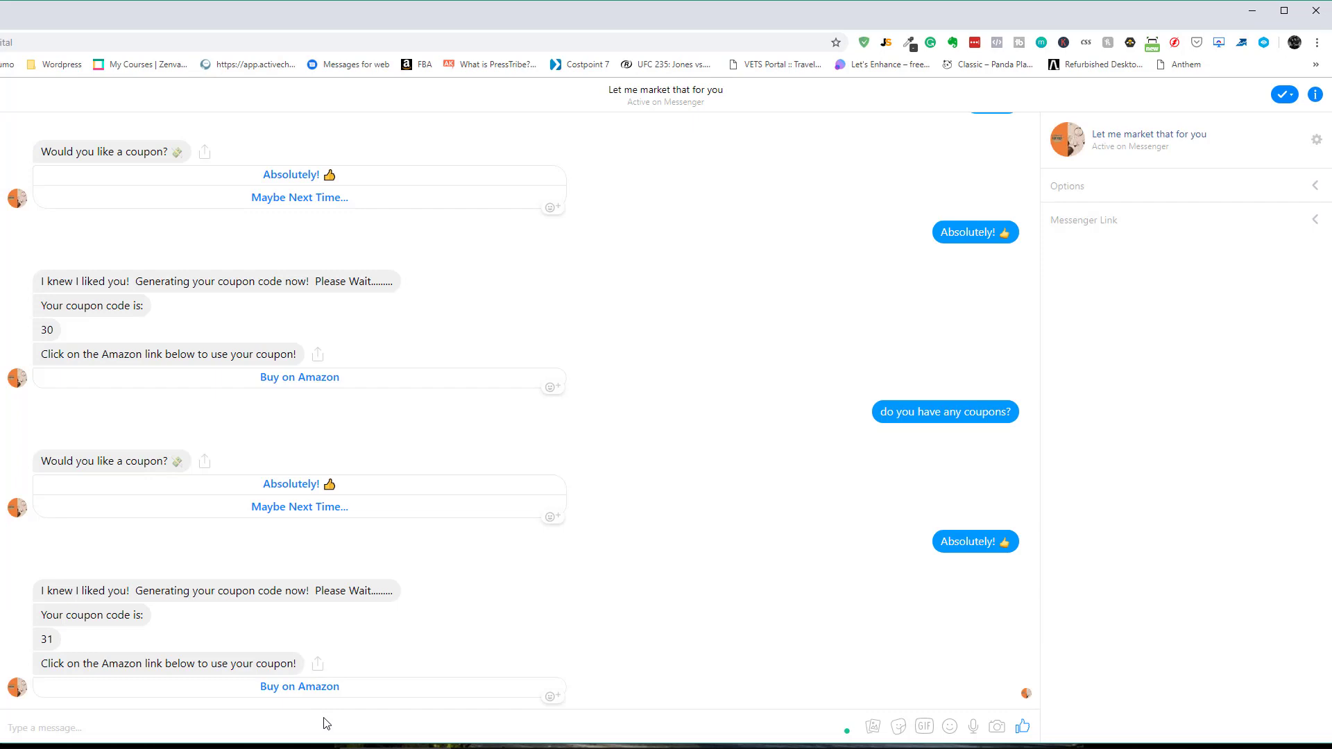
{"action": "type", "text": "coupon"}
{"action": "key", "text": "Return"}
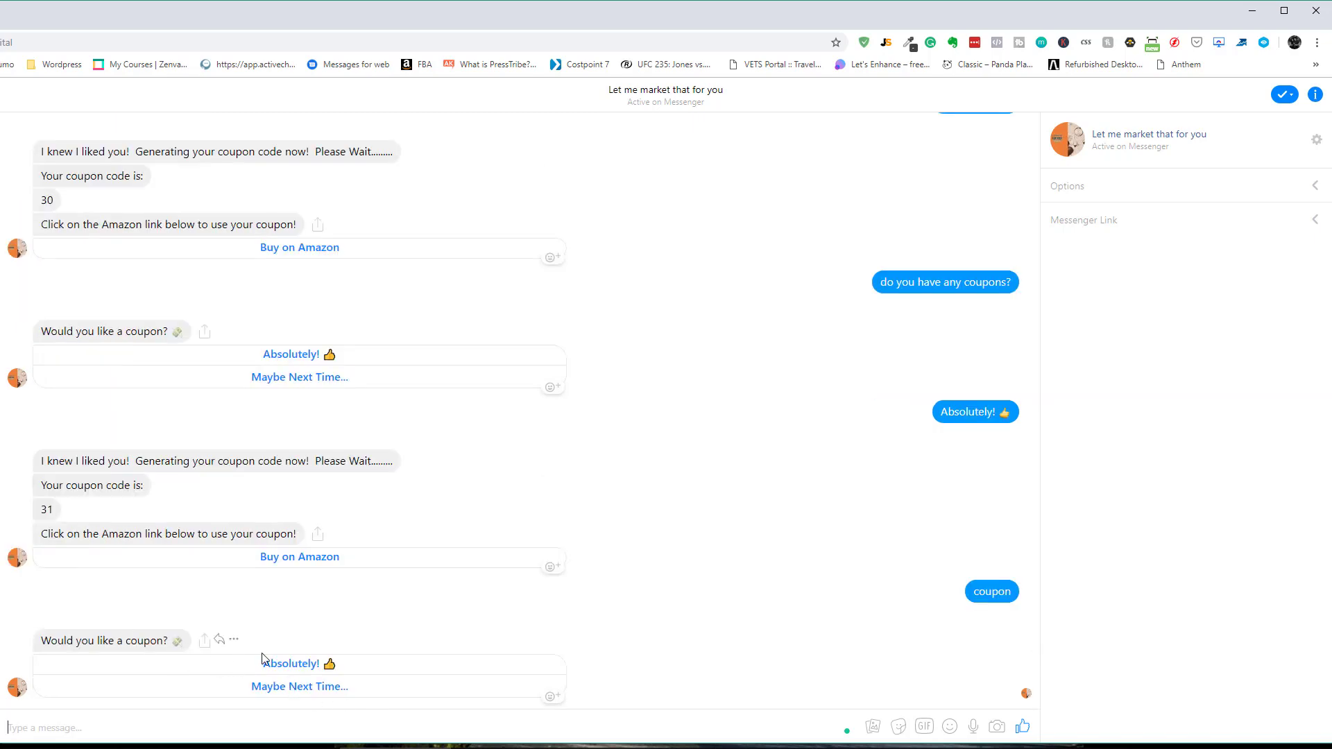
{"action": "left_click", "coordinate": [280, 667]}
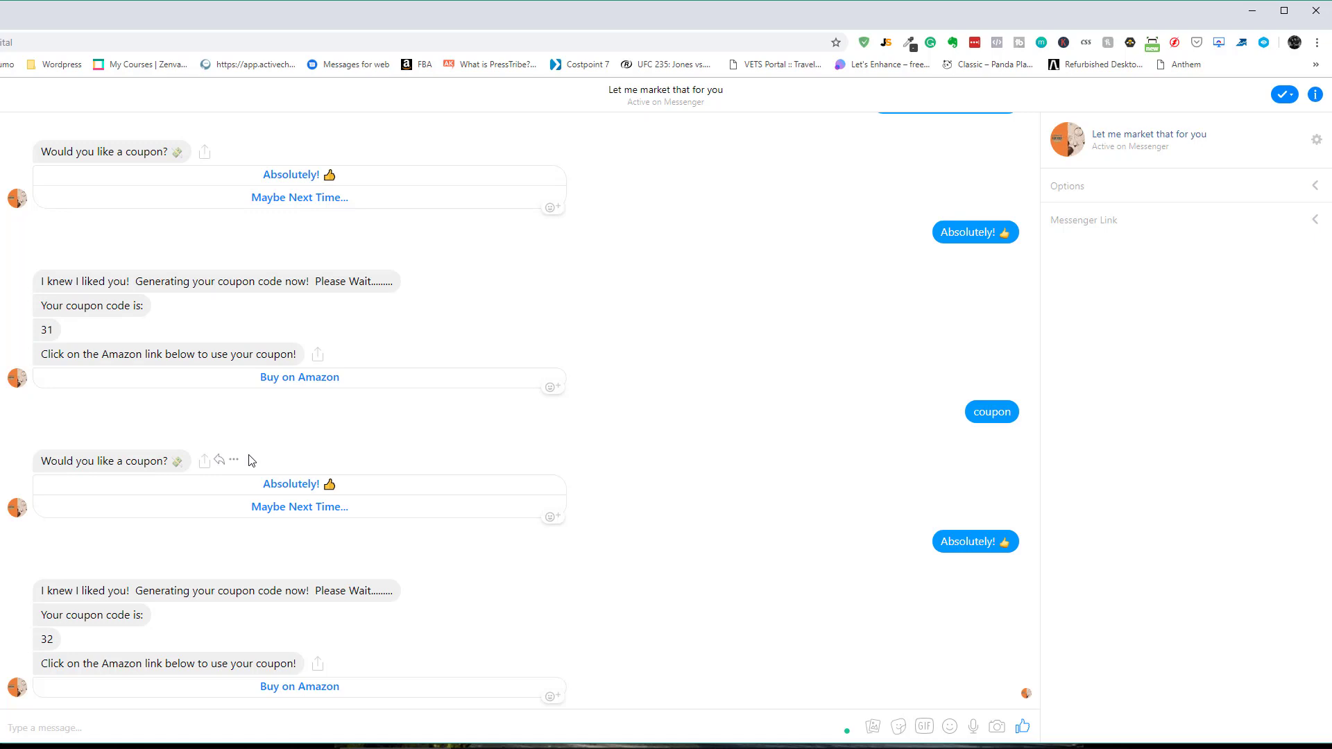
Switch to the Coupon Code Sheet and inspect the Facebook Id, Coupon Code, Date and Name recorded in row 3
{"action": "key", "text": "alt+Tab"}
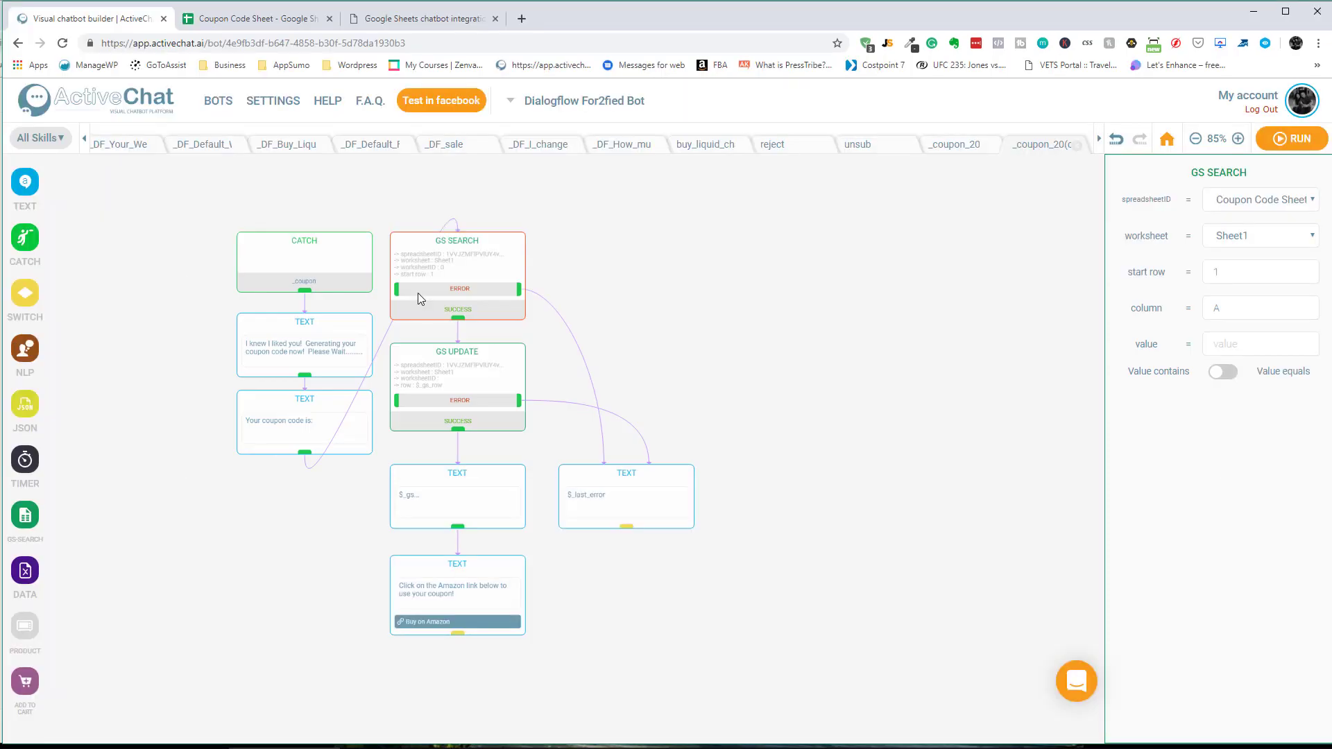
{"action": "left_click", "coordinate": [255, 21]}
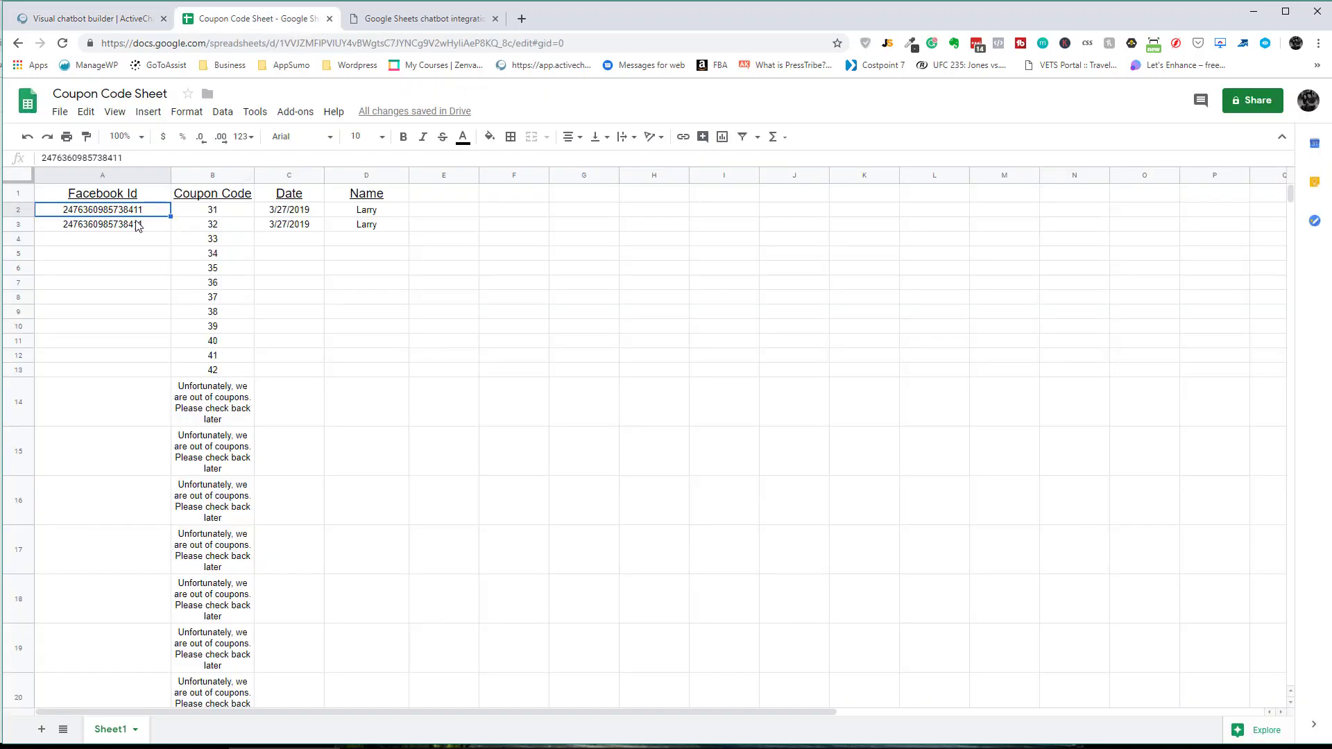
{"action": "left_click", "coordinate": [168, 229]}
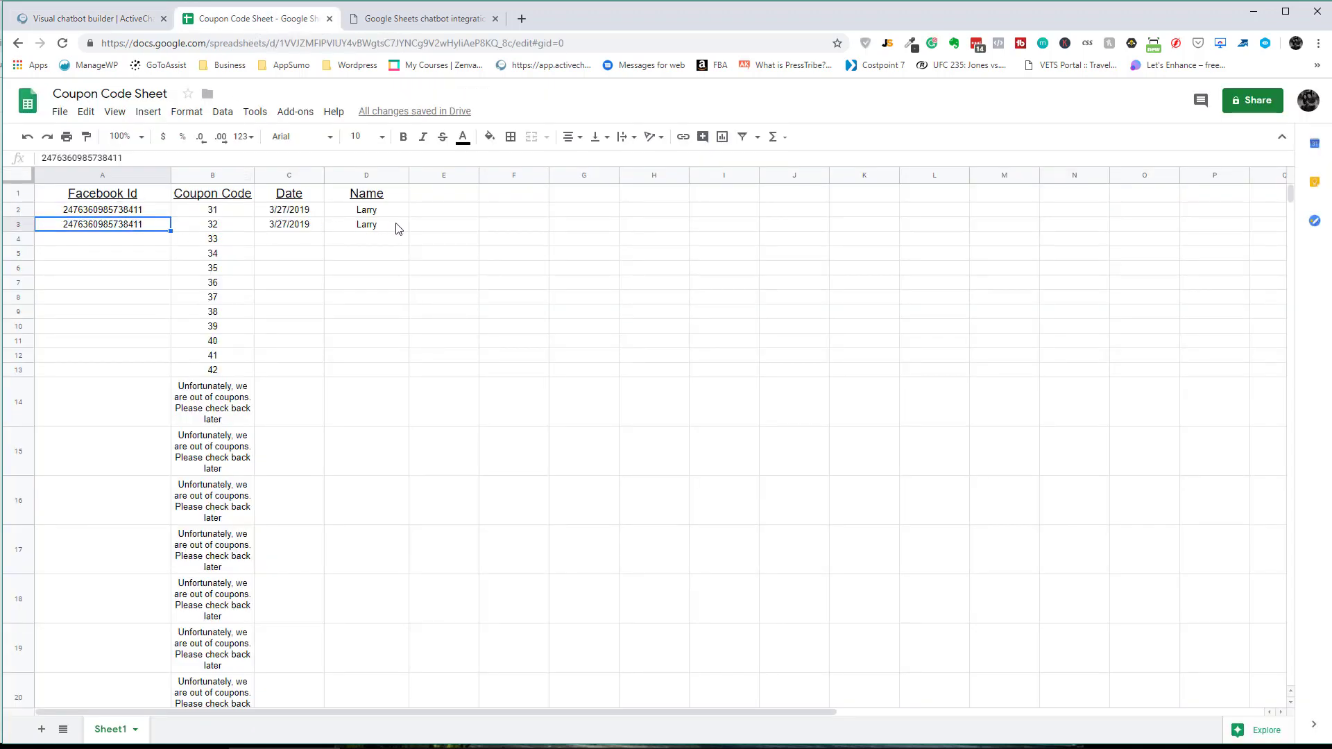
{"action": "left_click_drag", "start_coordinate": [396, 226], "coordinate": [114, 223]}
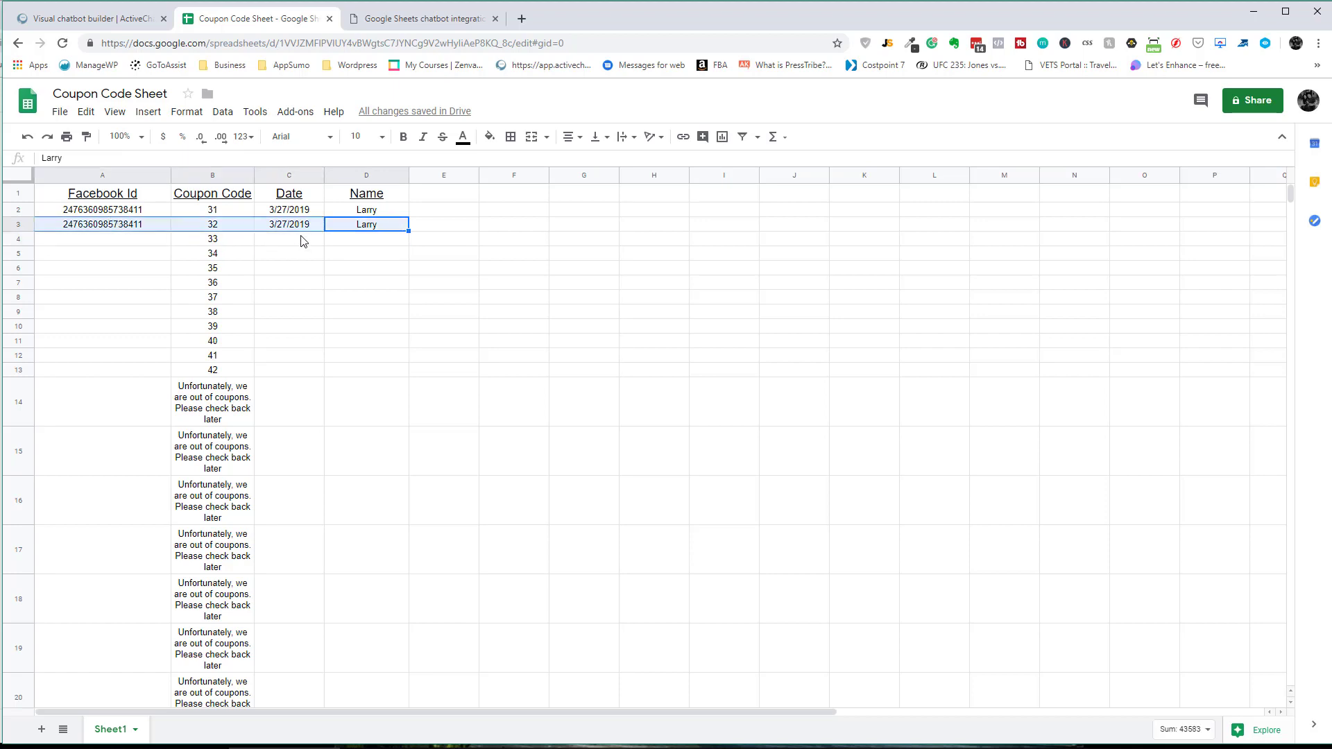
{"action": "left_click", "coordinate": [393, 254]}
{"action": "left_click", "coordinate": [118, 231]}
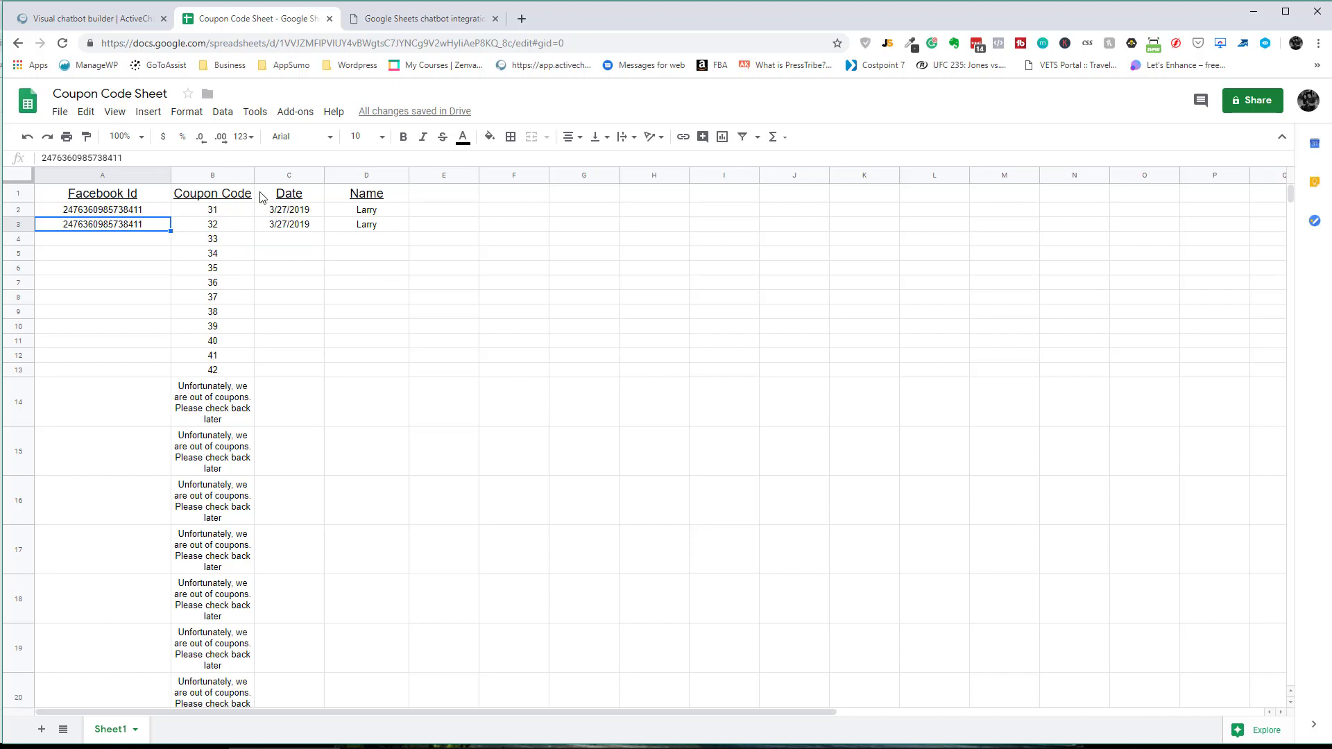
In the bot builder, set the CATCH block of the copied _coupon_20 skill to the _coupon1 event
{"action": "left_click", "coordinate": [98, 19]}
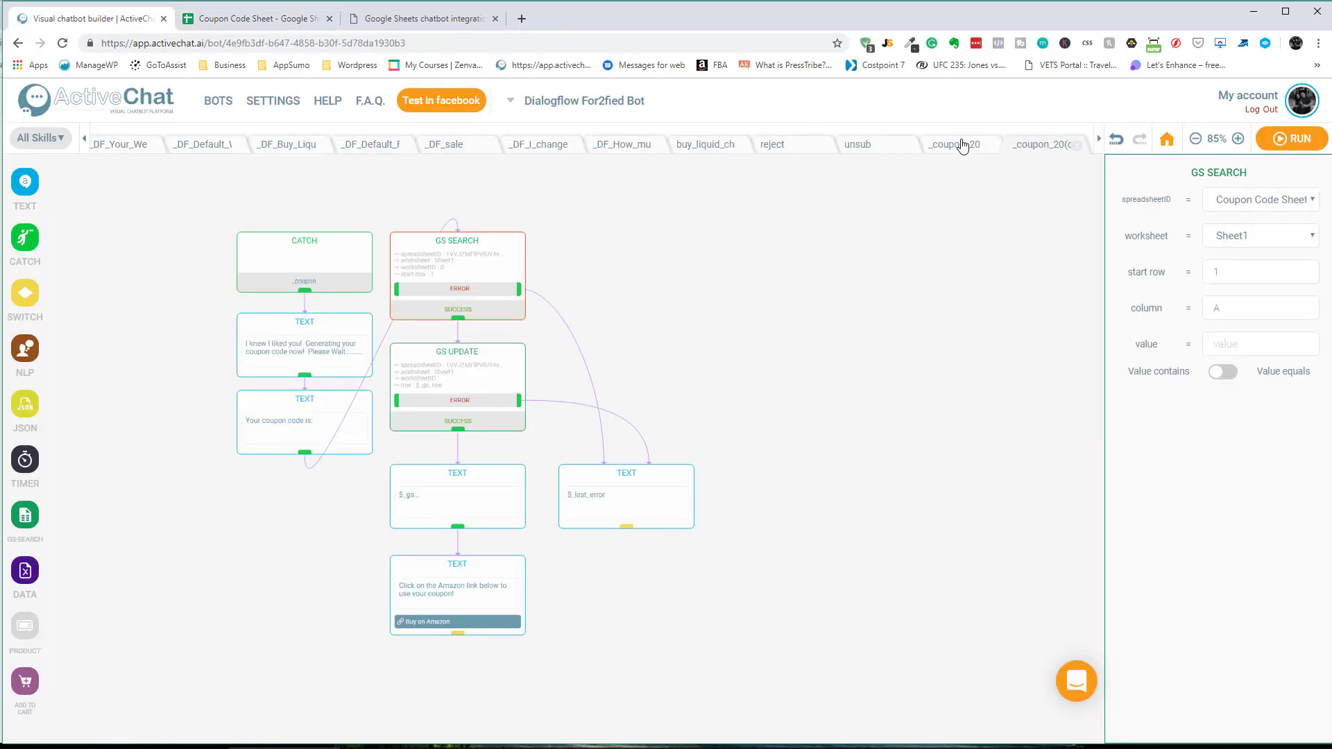
{"action": "left_click", "coordinate": [329, 291]}
{"action": "left_click", "coordinate": [1200, 202]}
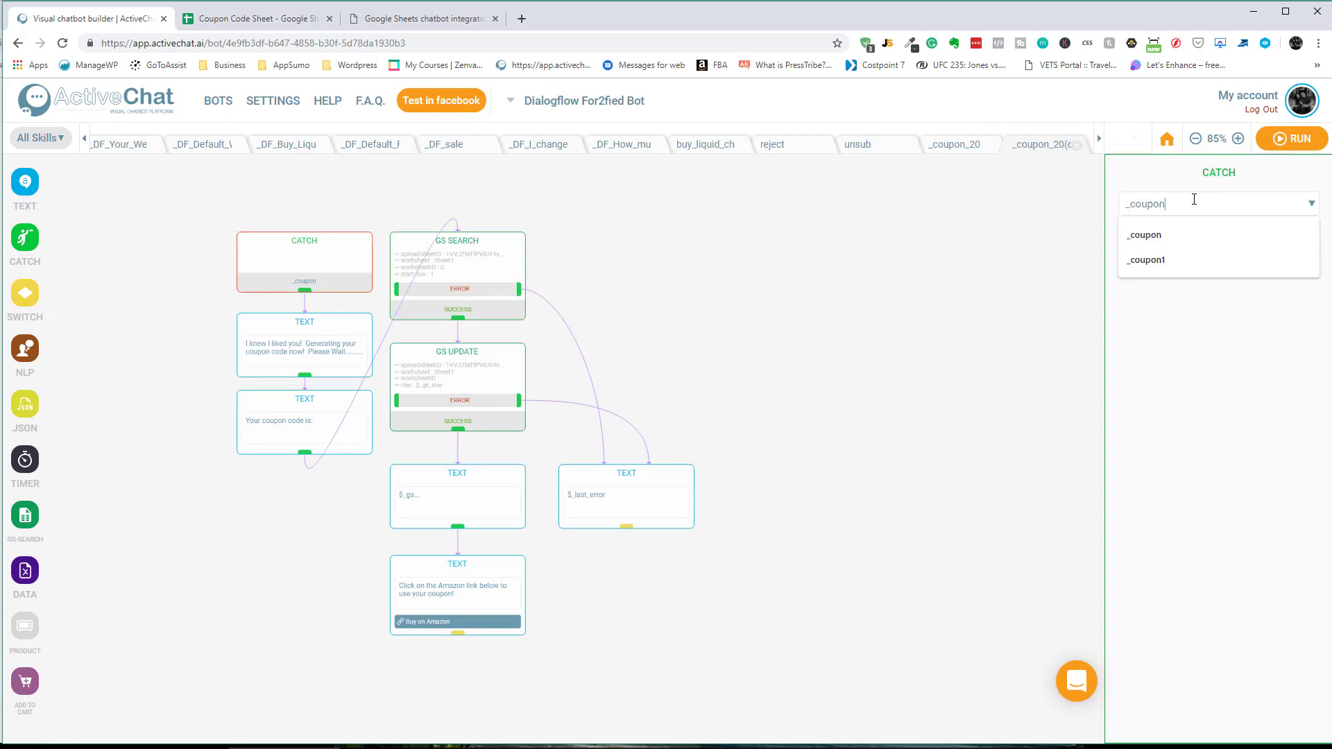
{"action": "left_click", "coordinate": [1161, 260]}
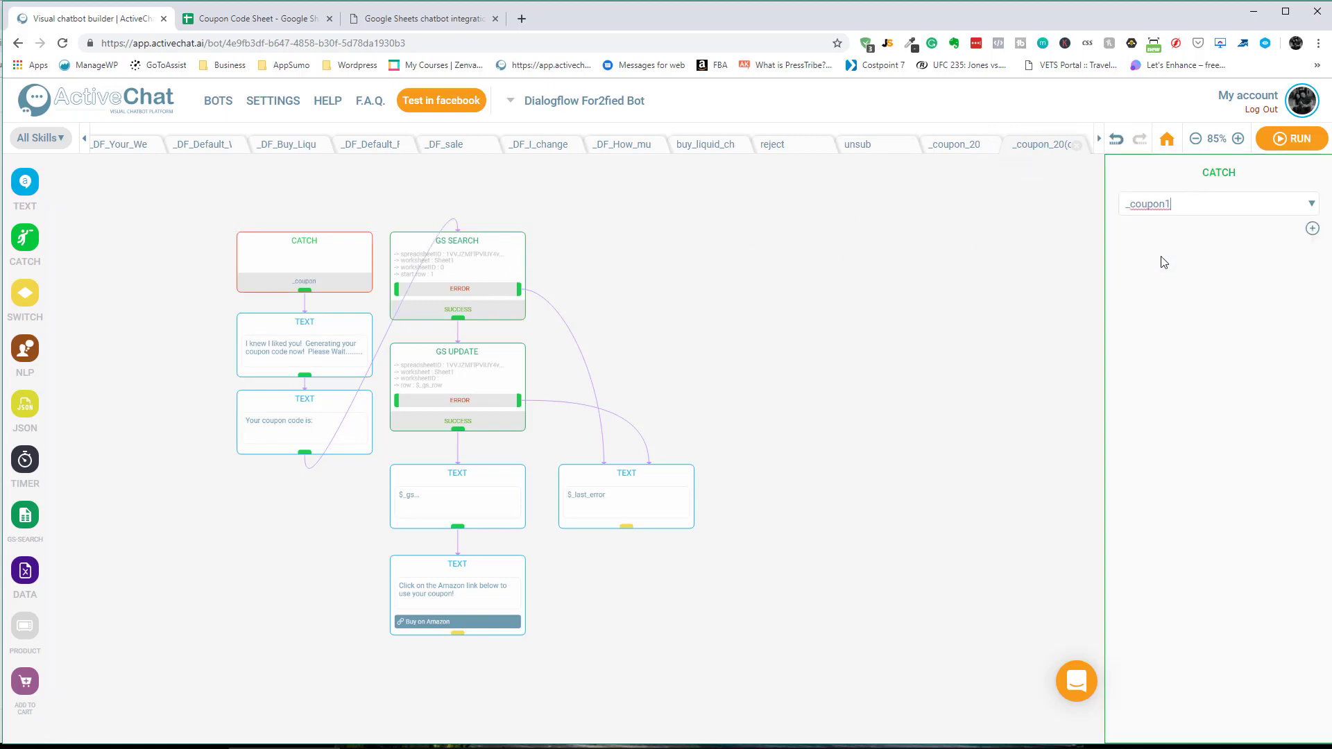
{"action": "left_click", "coordinate": [847, 314]}
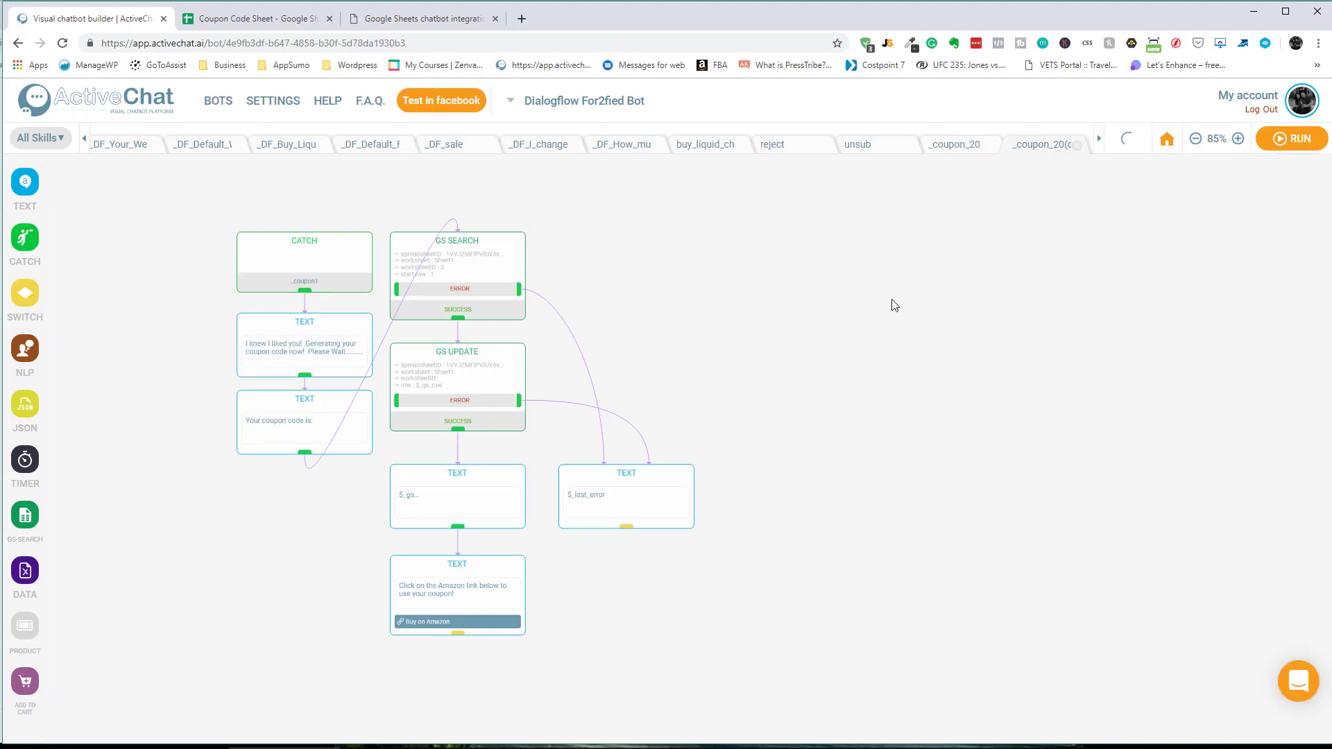
Set the CATCH block of the original _coupon_20 skill to the _coupon event and build the bot
{"action": "left_click", "coordinate": [964, 145]}
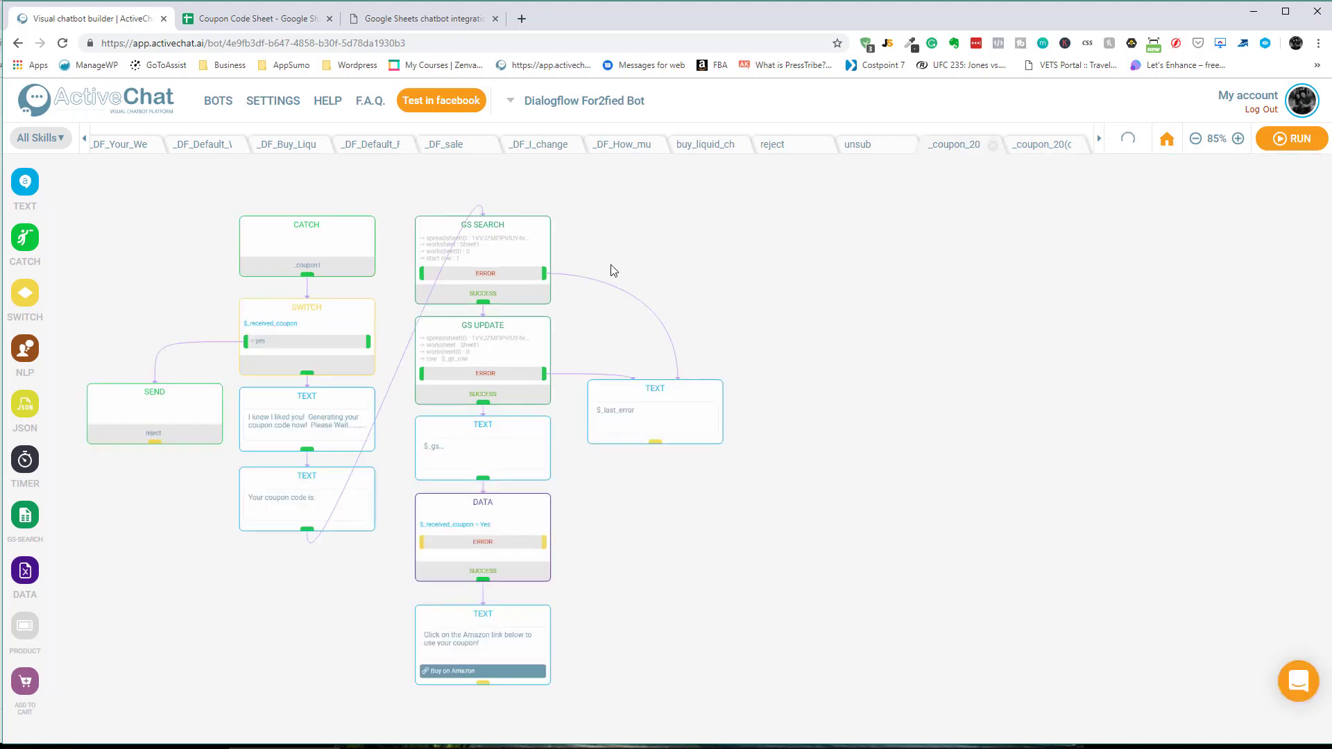
{"action": "left_click", "coordinate": [336, 261]}
{"action": "left_click", "coordinate": [1312, 206]}
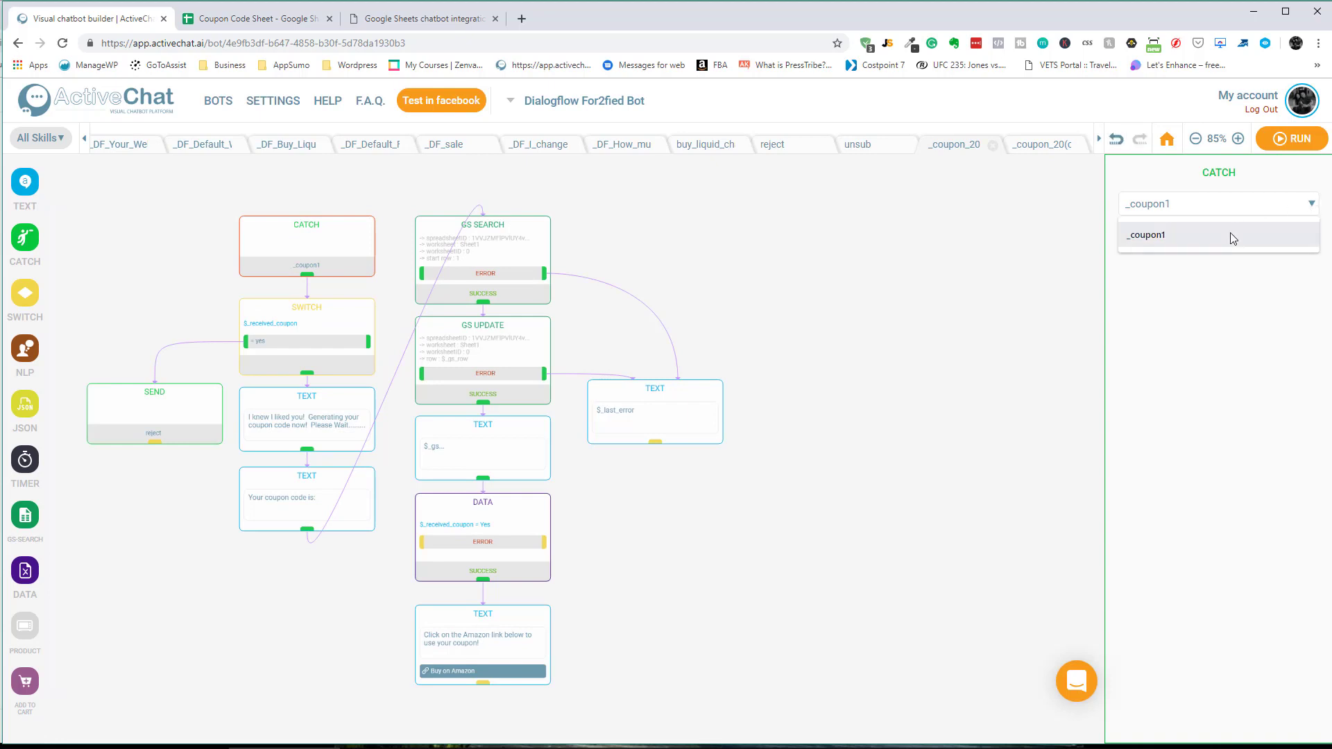
{"action": "left_click", "coordinate": [1212, 200]}
{"action": "key", "text": "BackSpace"}
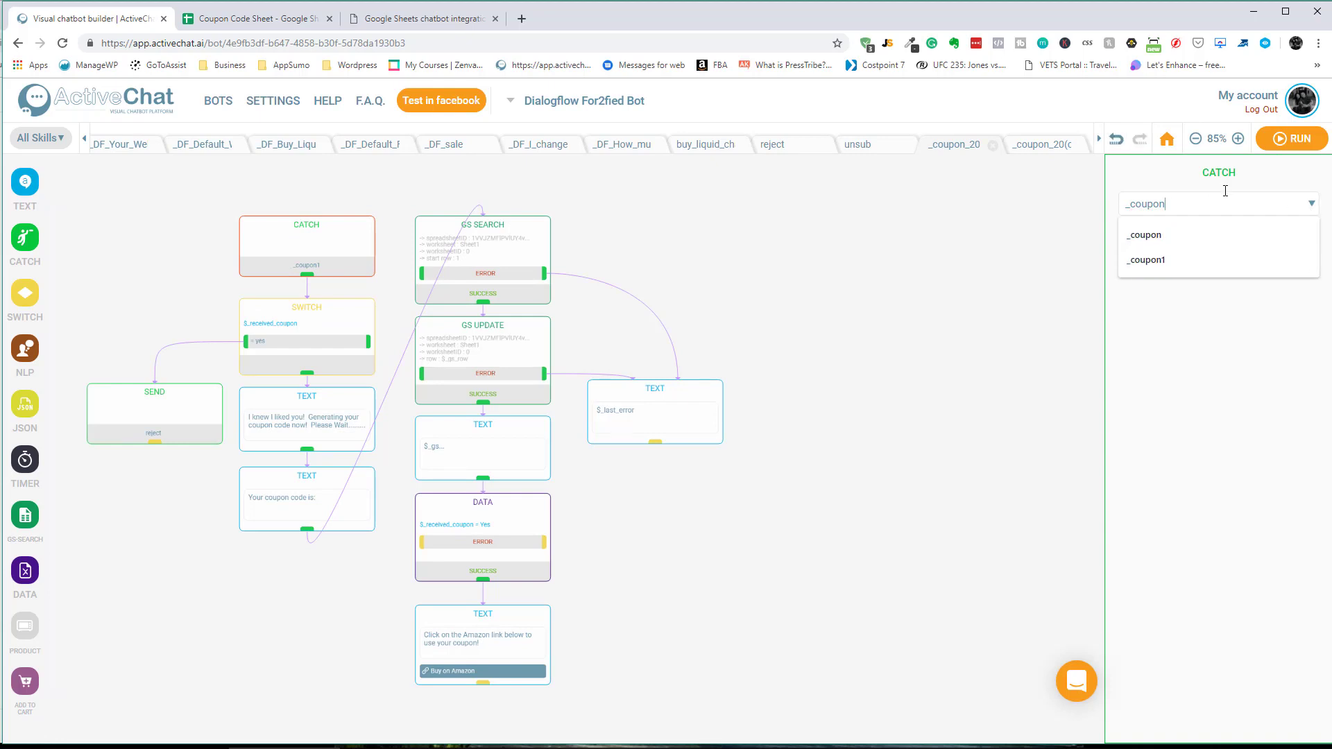
{"action": "left_click", "coordinate": [993, 276]}
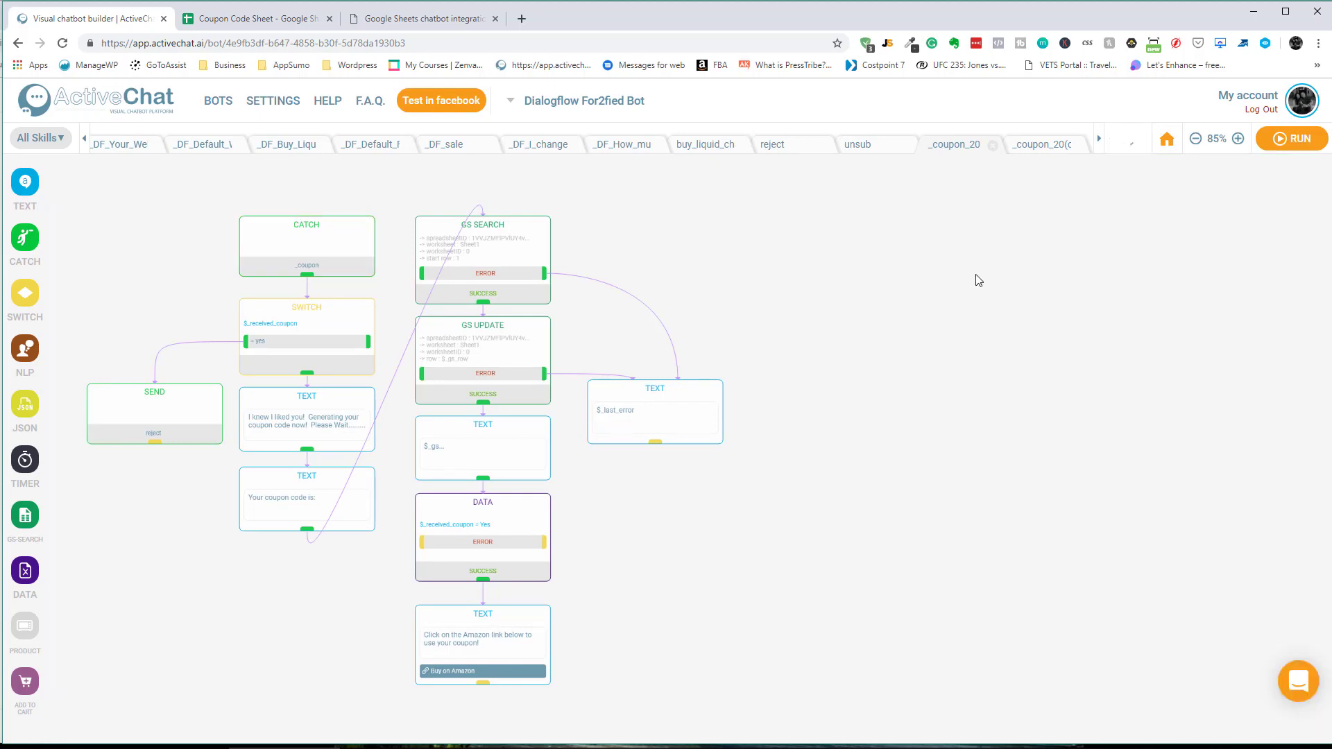
{"action": "left_click", "coordinate": [1310, 141]}
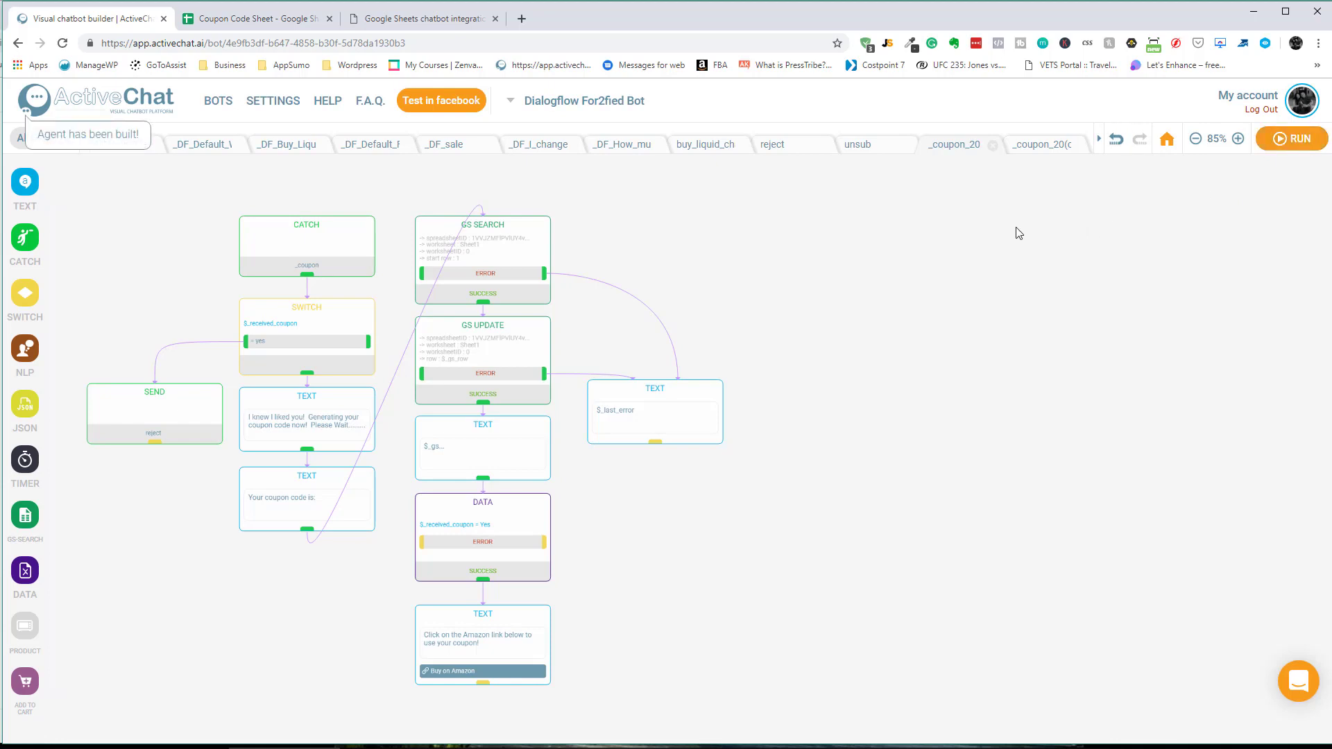
Review the SWITCH block's $_received_coupon condition, and open the reject skill to view its message
{"action": "left_click_drag", "start_coordinate": [610, 234], "coordinate": [702, 234]}
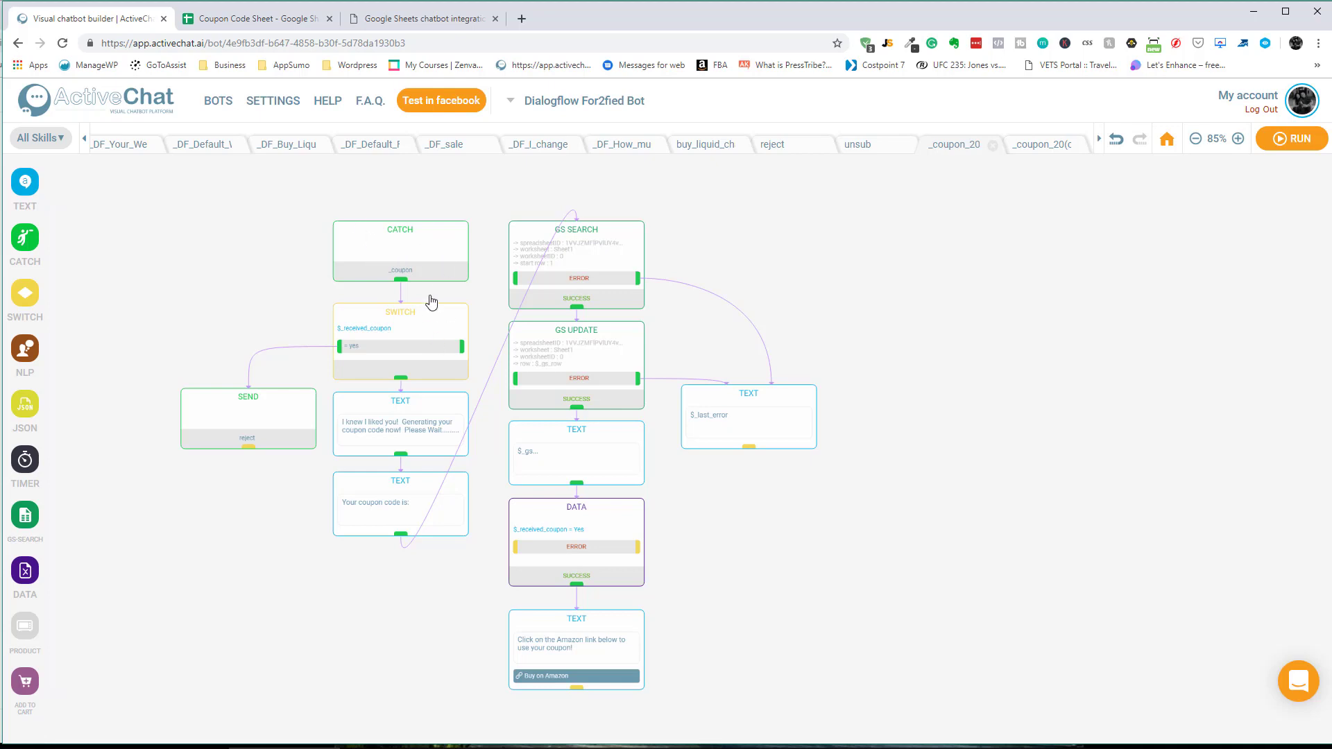
{"action": "left_click", "coordinate": [449, 327]}
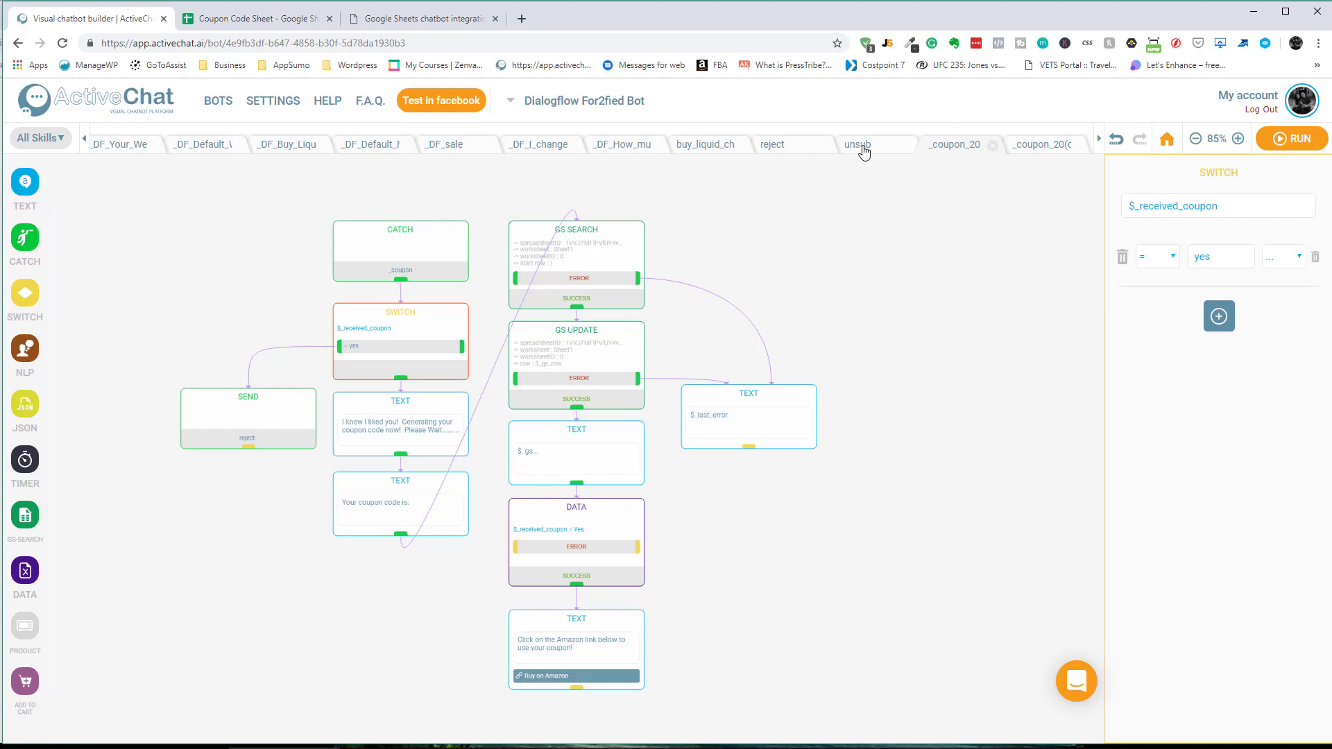
{"action": "left_click", "coordinate": [792, 147]}
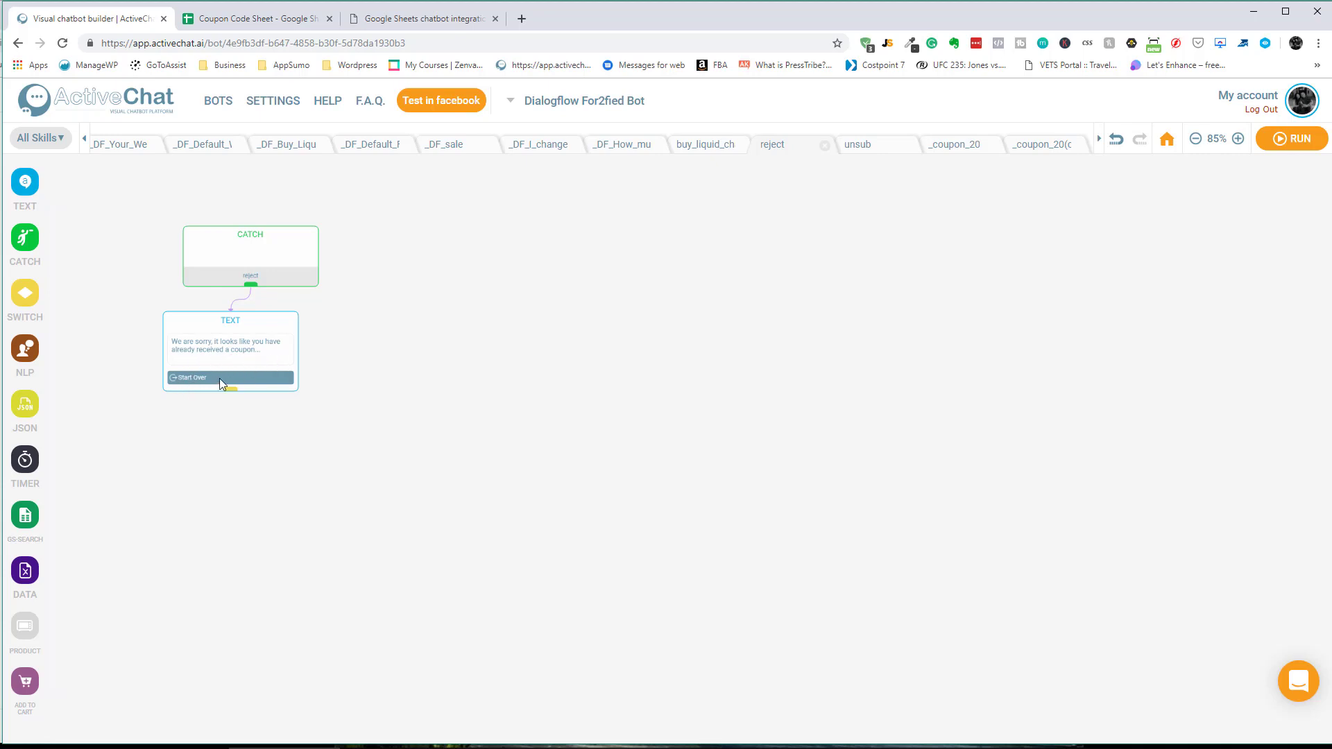
Return to the _coupon_20 skill and review its $_received_coupon DATA block and Amazon link text block
{"action": "left_click", "coordinate": [943, 148]}
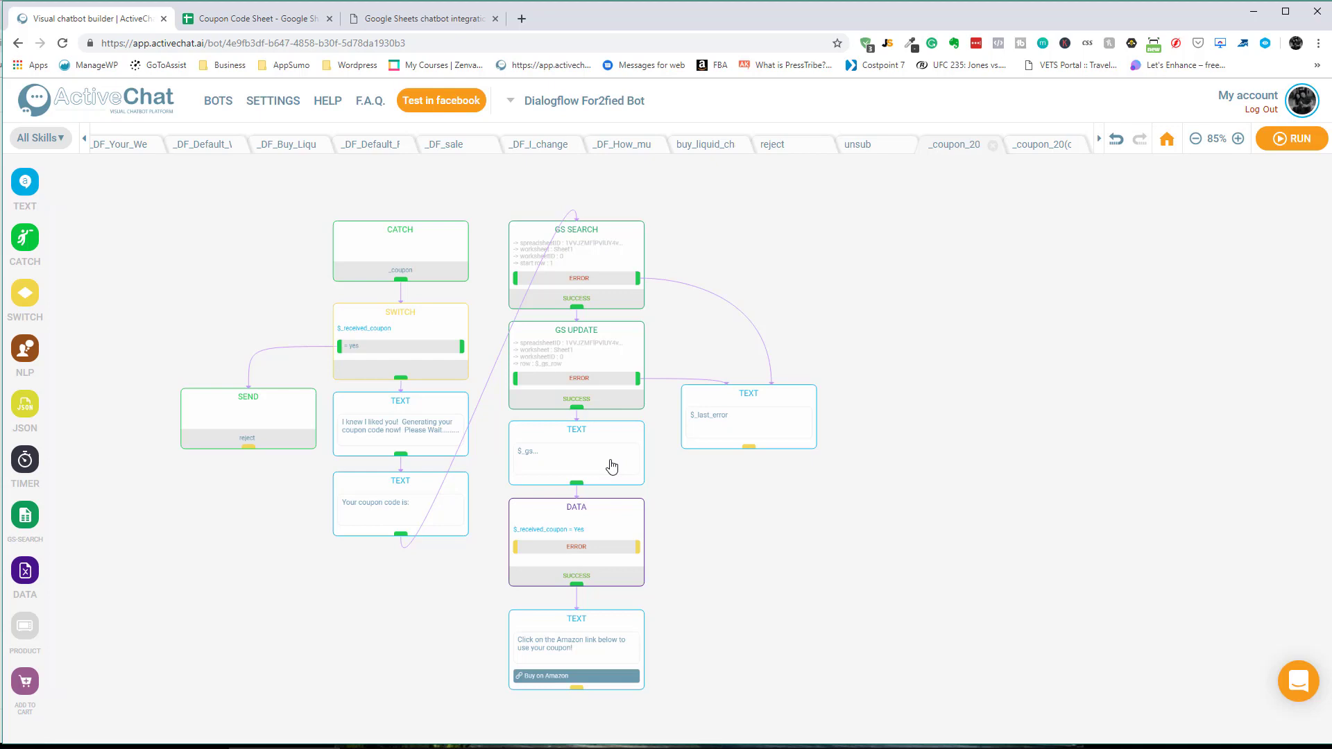
{"action": "left_click", "coordinate": [627, 519]}
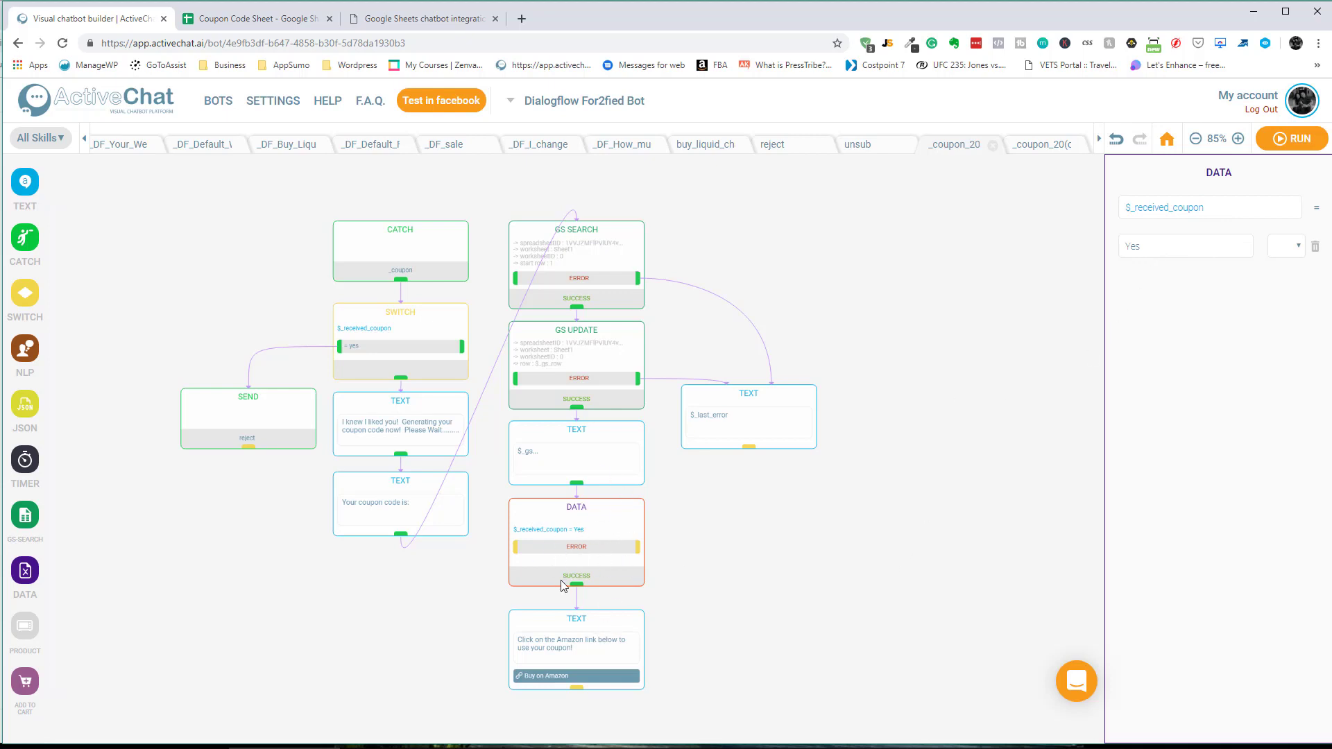
{"action": "left_click", "coordinate": [561, 637]}
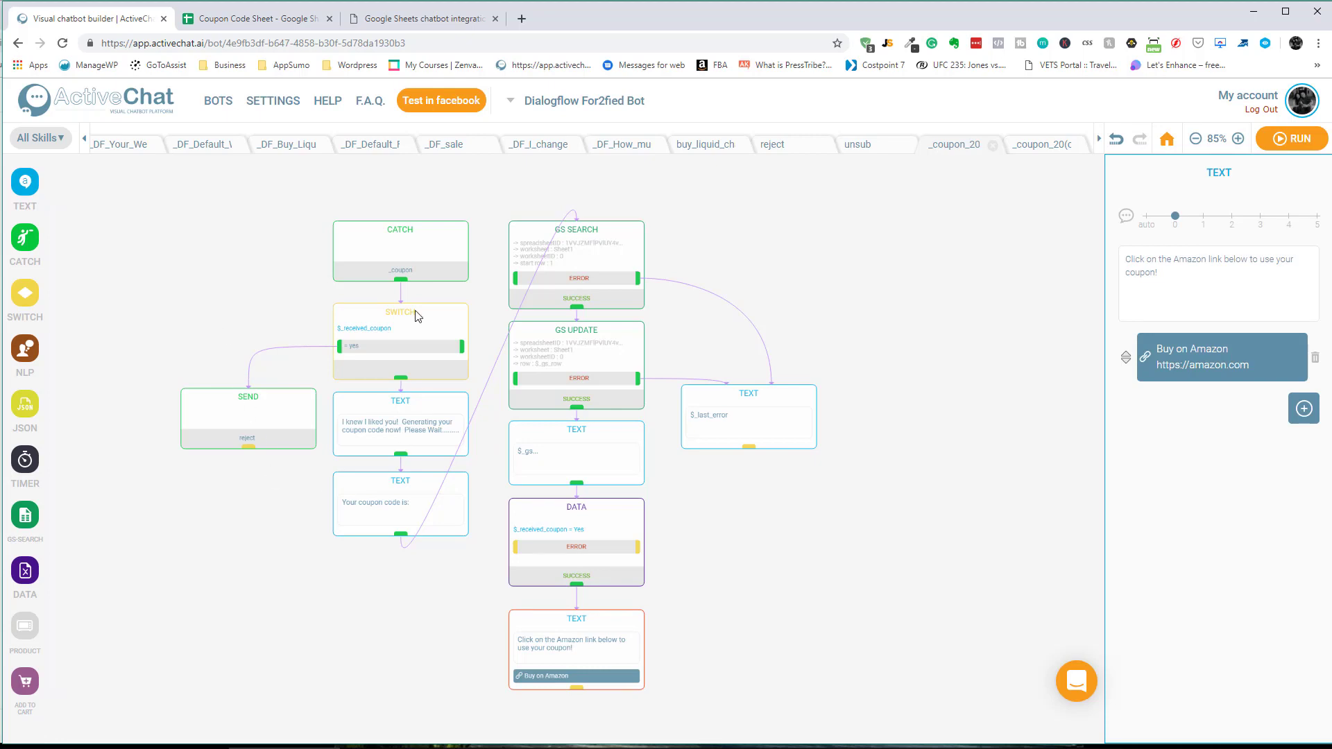
Build the bot and test it in Messenger by sending "can i get a discount?" and accepting with "Absolutely!"
{"action": "left_click", "coordinate": [1285, 137]}
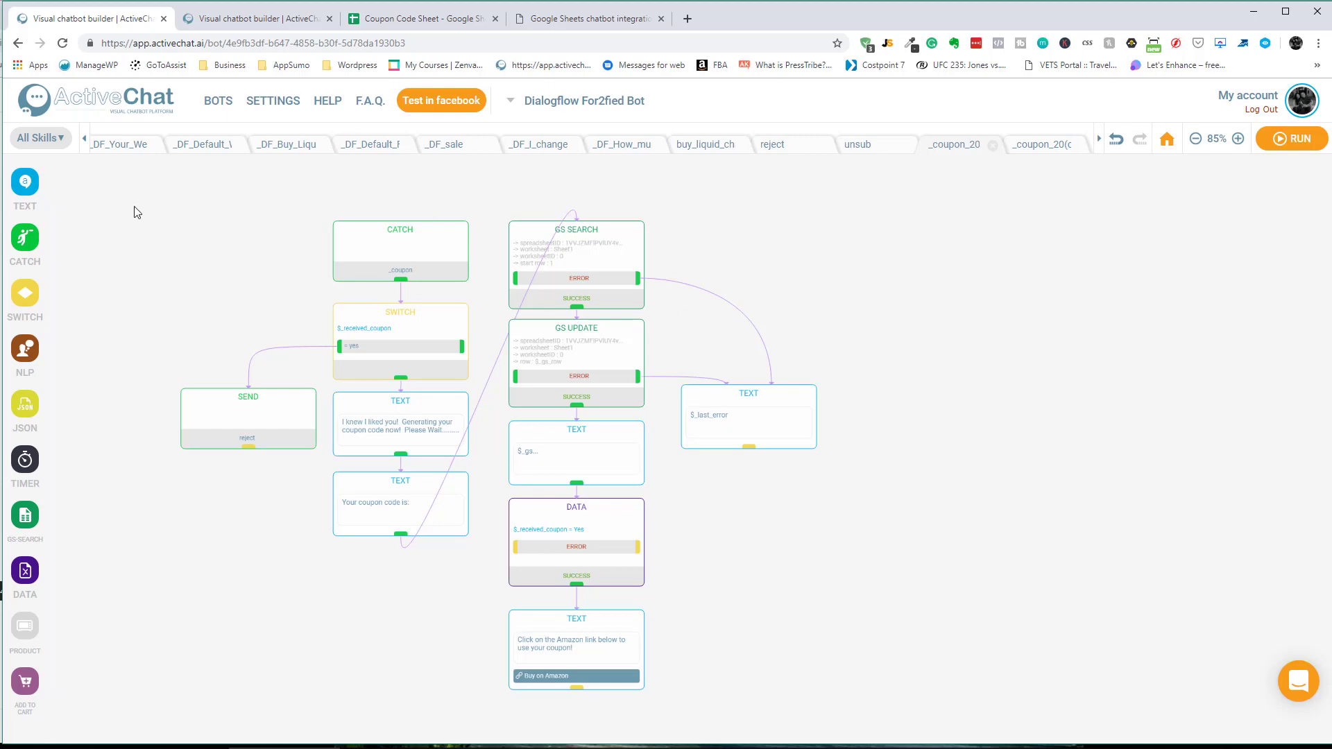
{"action": "left_click", "coordinate": [40, 137]}
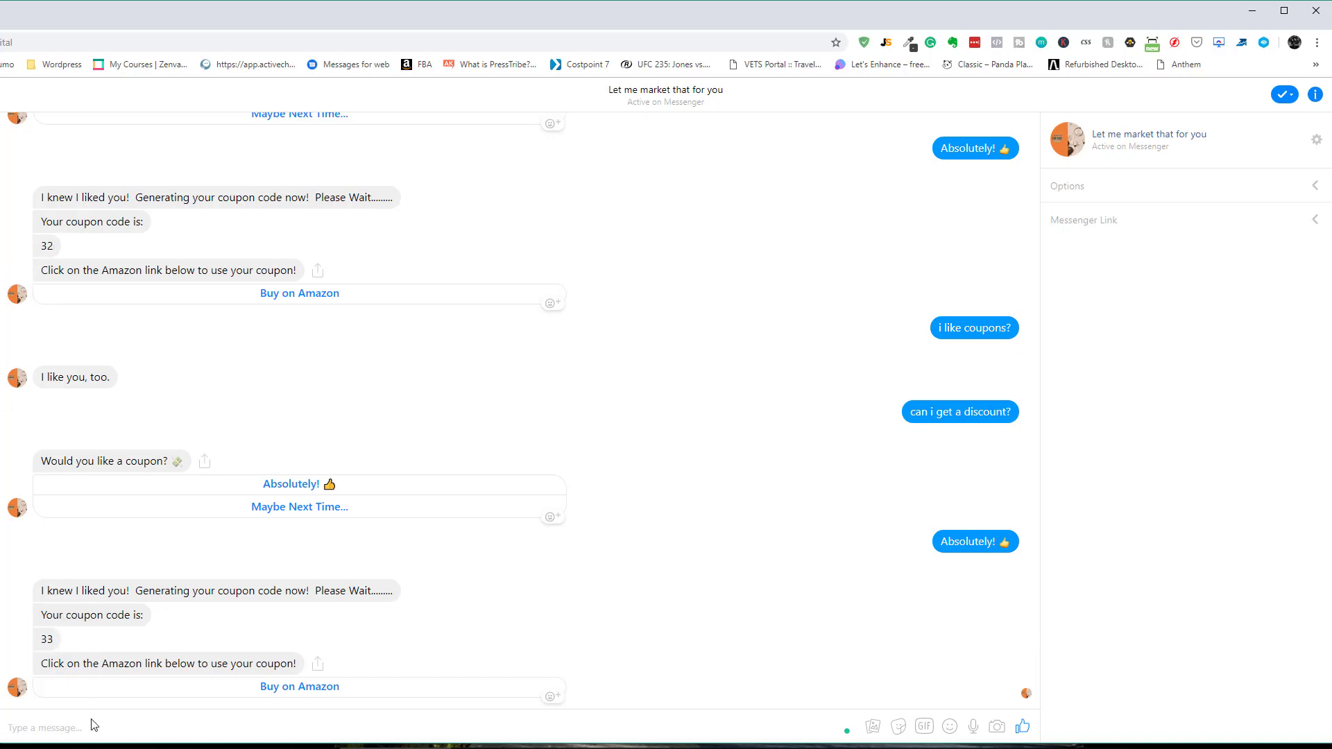
{"action": "type", "text": "can i get a discount?"}
{"action": "key", "text": "Return"}
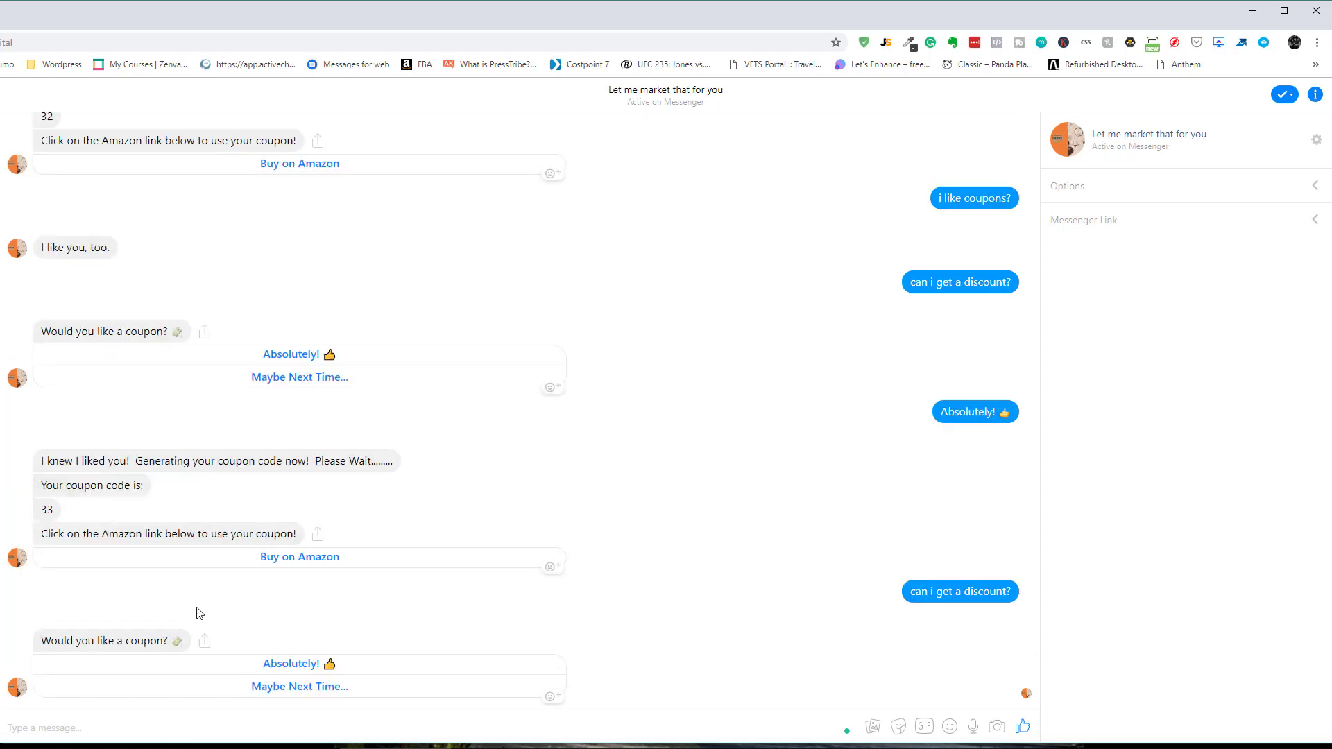
{"action": "left_click", "coordinate": [288, 664]}
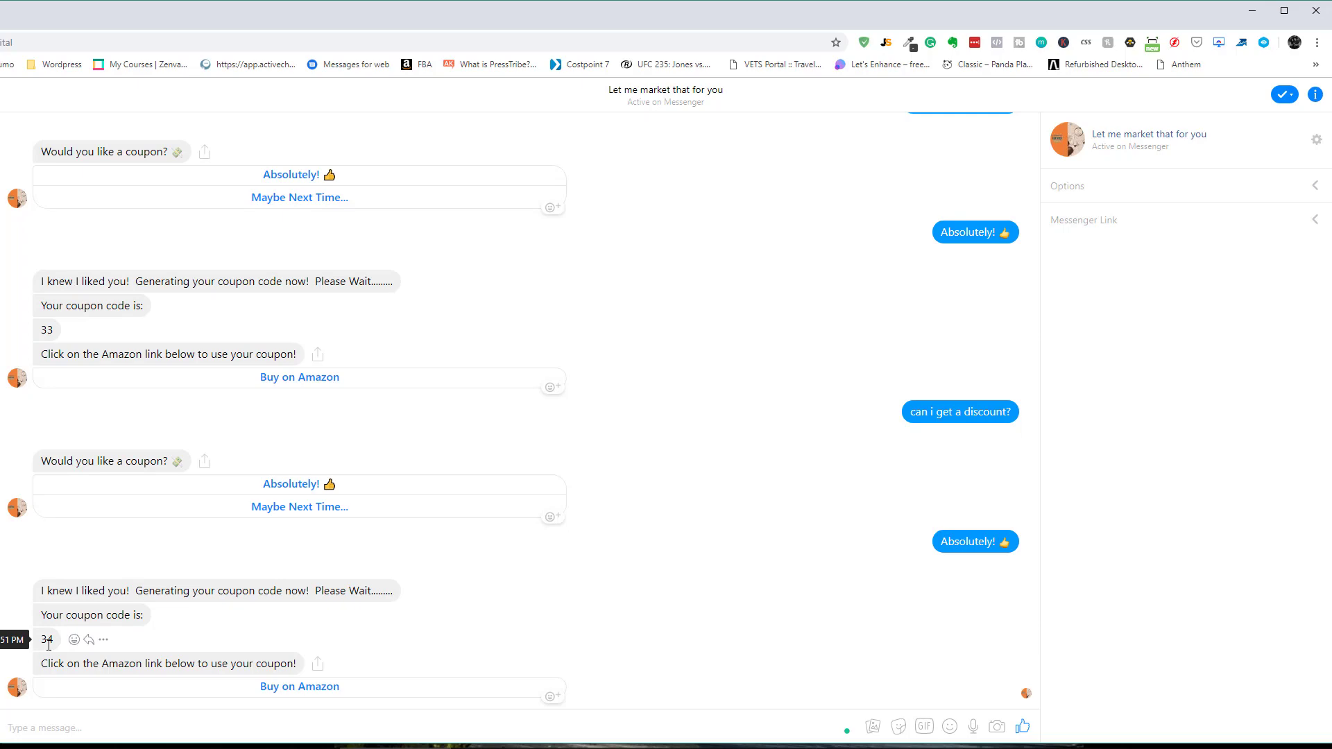
Leave Messenger and open the Coupon Code Sheet to check the entry recorded in row 4
{"action": "key", "text": "alt+Tab"}
{"action": "left_click", "coordinate": [312, 200]}
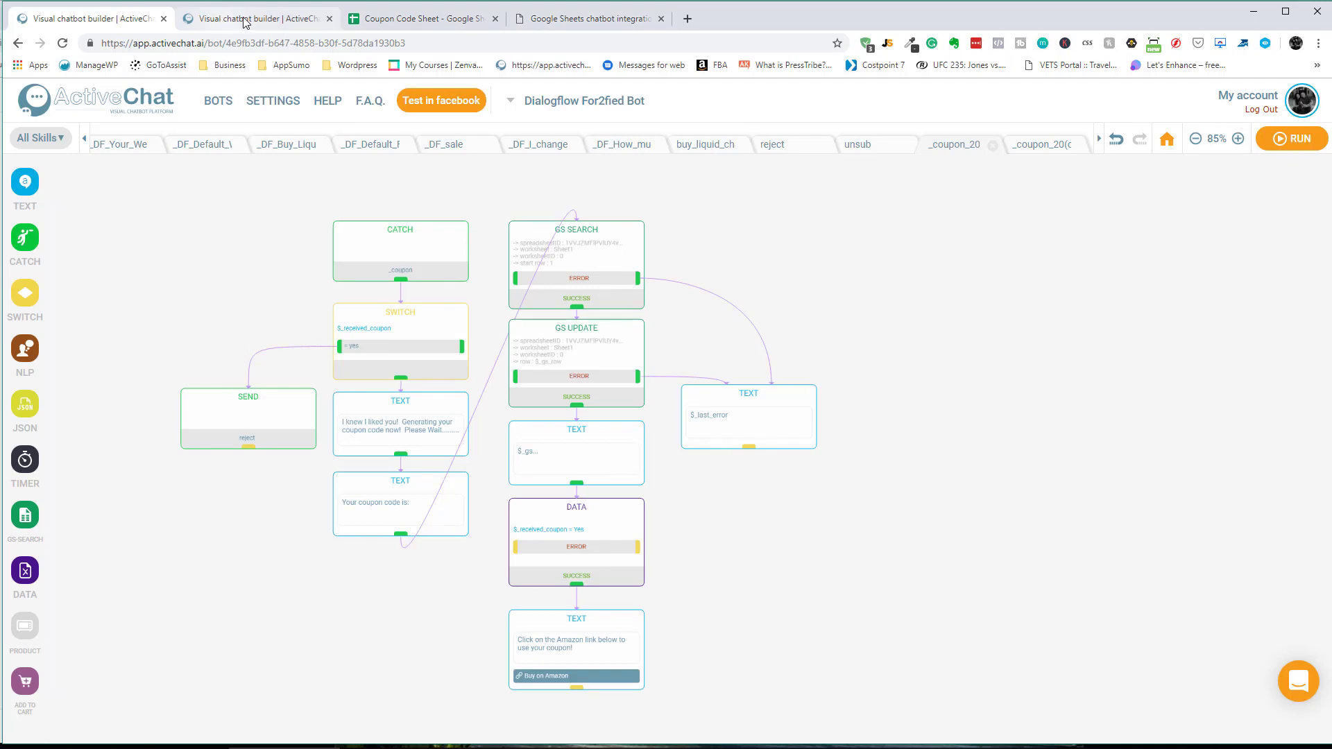
{"action": "left_click", "coordinate": [423, 19]}
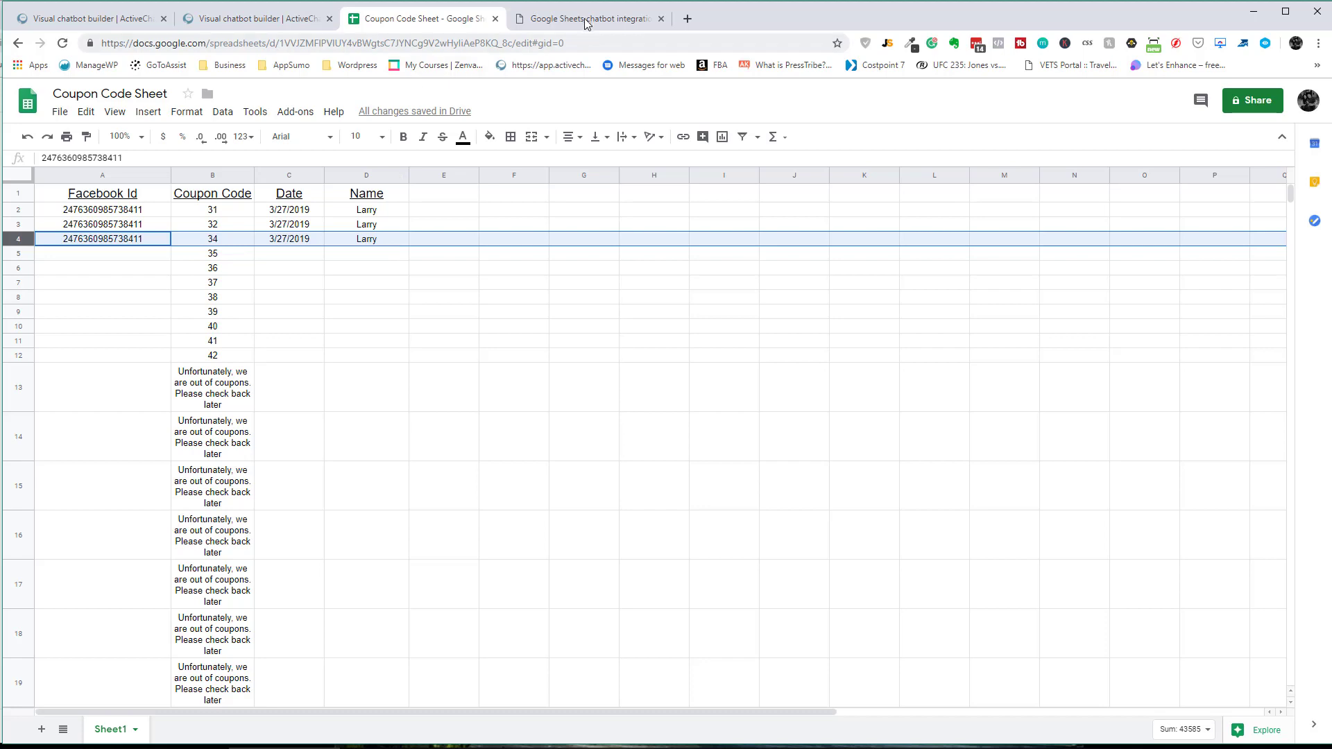
Open the bot's Users settings in ActiveChat and add the _received_coupon column to the user table
{"action": "left_click", "coordinate": [106, 18]}
{"action": "mouse_move", "coordinate": [274, 100]}
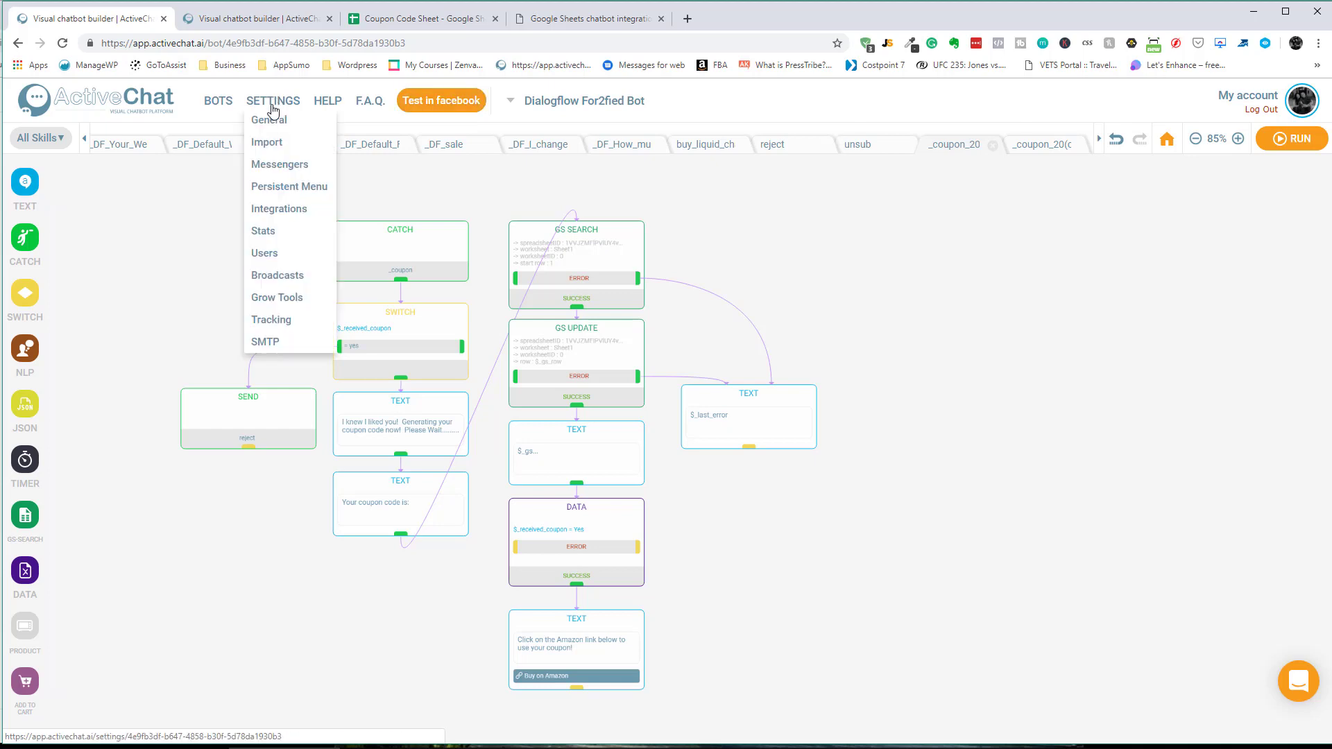
{"action": "left_click", "coordinate": [270, 255]}
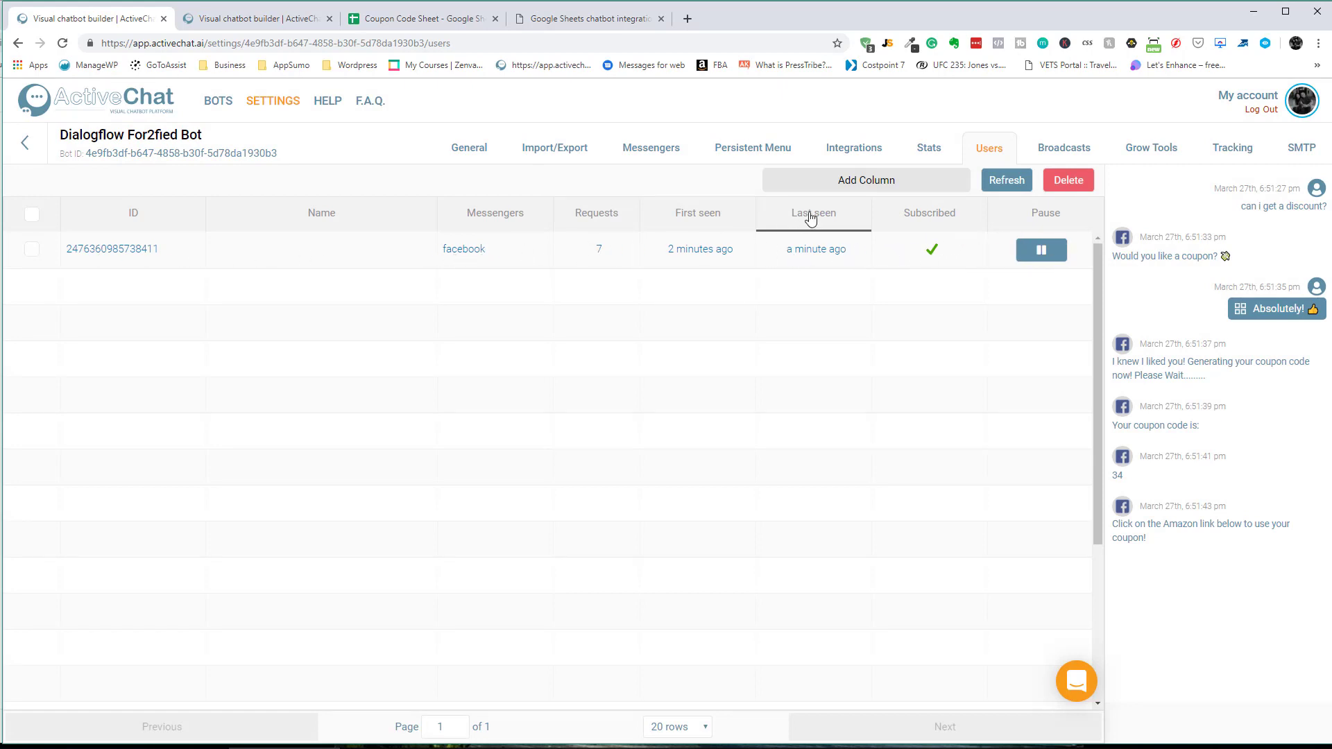
{"action": "left_click", "coordinate": [855, 182]}
{"action": "scroll", "coordinate": [789, 321], "scroll_direction": "down", "scroll_amount": 3}
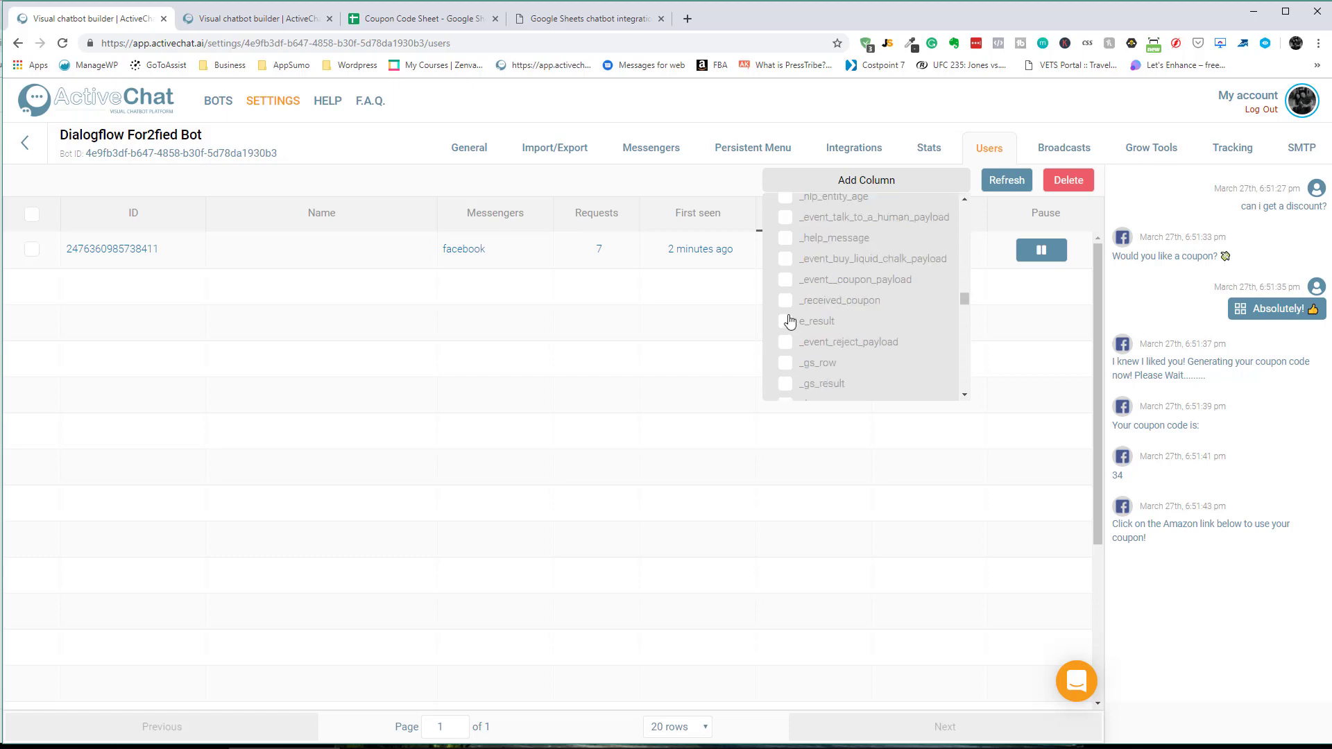
{"action": "left_click", "coordinate": [785, 301]}
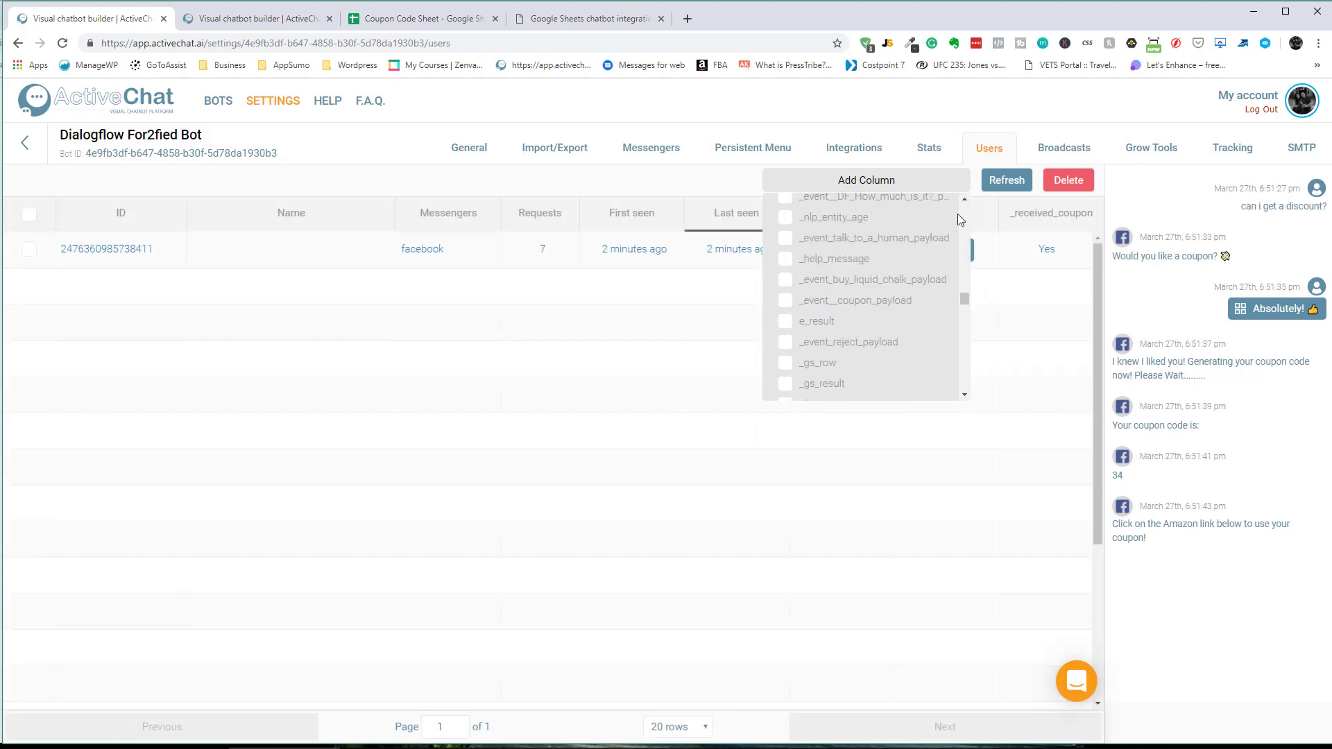
{"action": "left_click", "coordinate": [903, 182]}
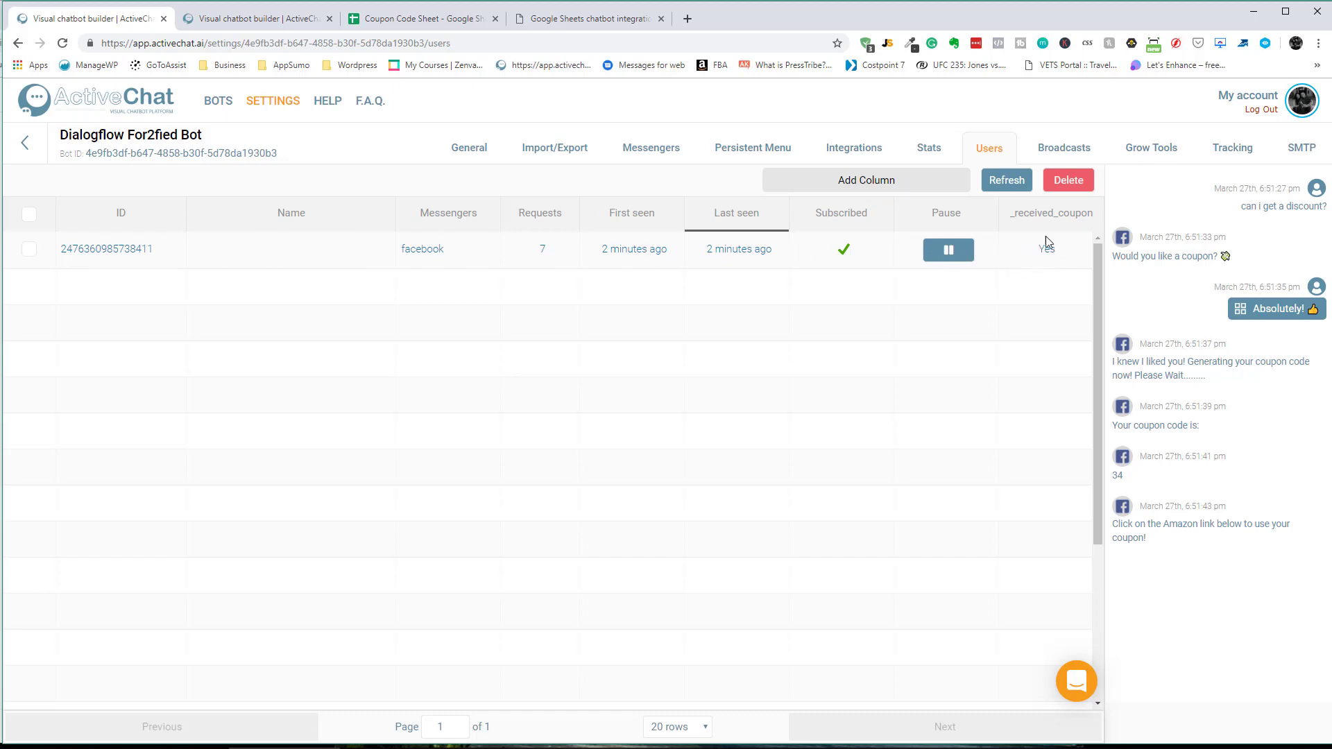
Switch to Messenger and request another coupon by sending "coupons bro?" and accepting with "Absolutely!"
{"action": "left_click", "coordinate": [121, 22]}
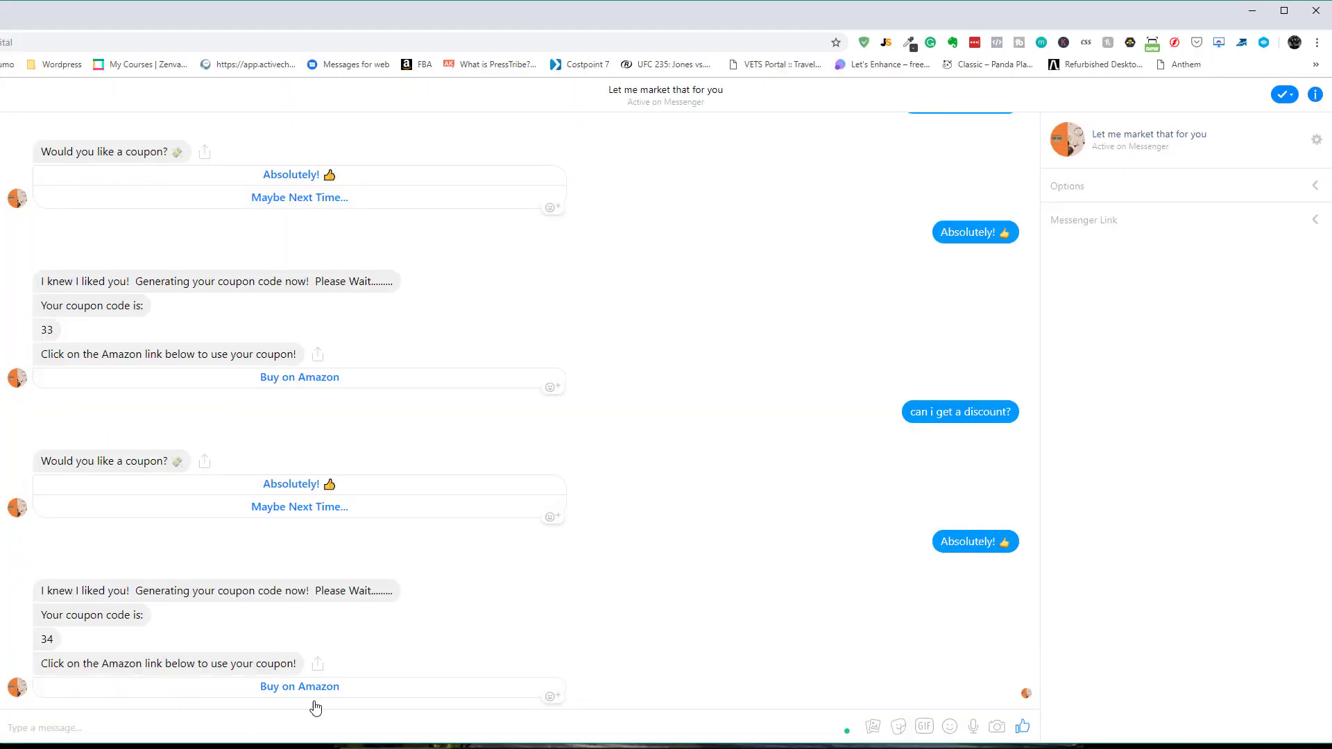
{"action": "type", "text": "coupons bro?"}
{"action": "key", "text": "Return"}
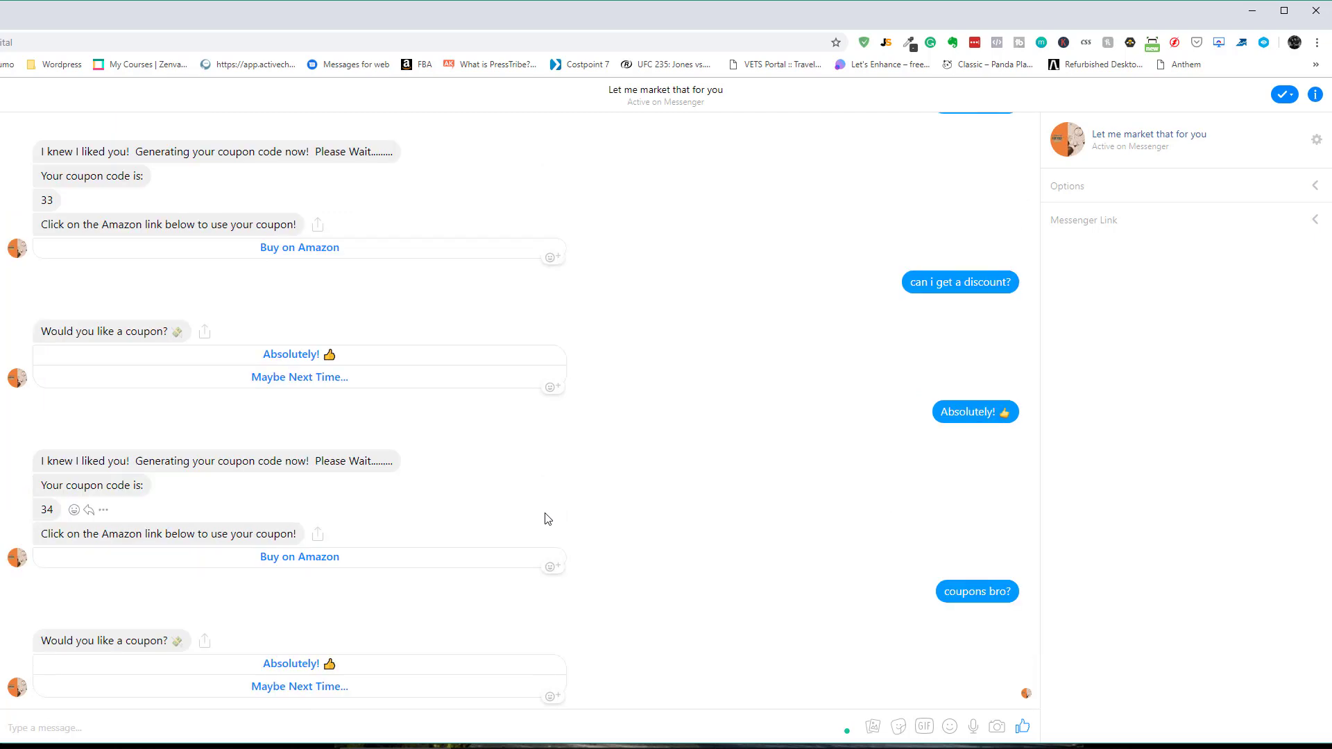
{"action": "left_click", "coordinate": [283, 667]}
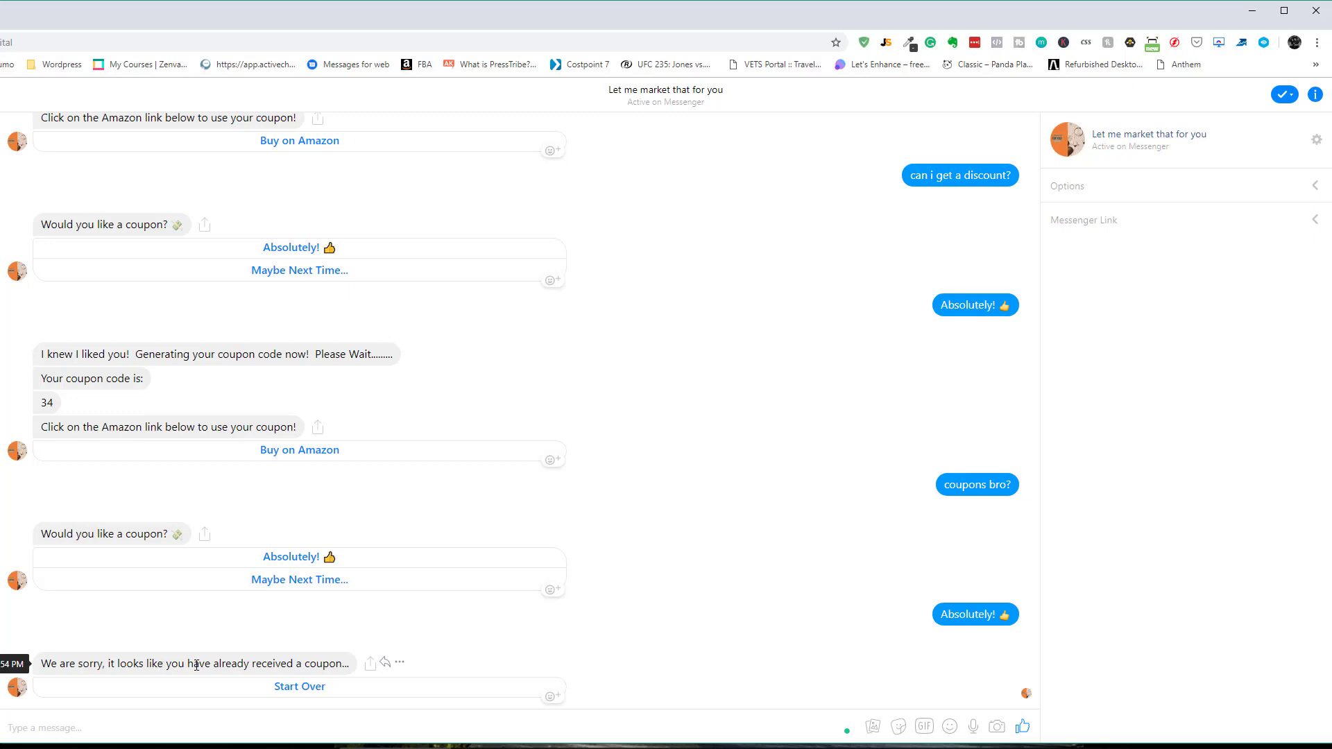
{"action": "left_click", "coordinate": [309, 692]}
Leave Messenger, return to the Coupon Code Sheet and check the Facebook Id cells in rows 5 to 8 for new entries
{"action": "key", "text": "alt+Tab"}
{"action": "key", "text": "alt+shift+Tab"}
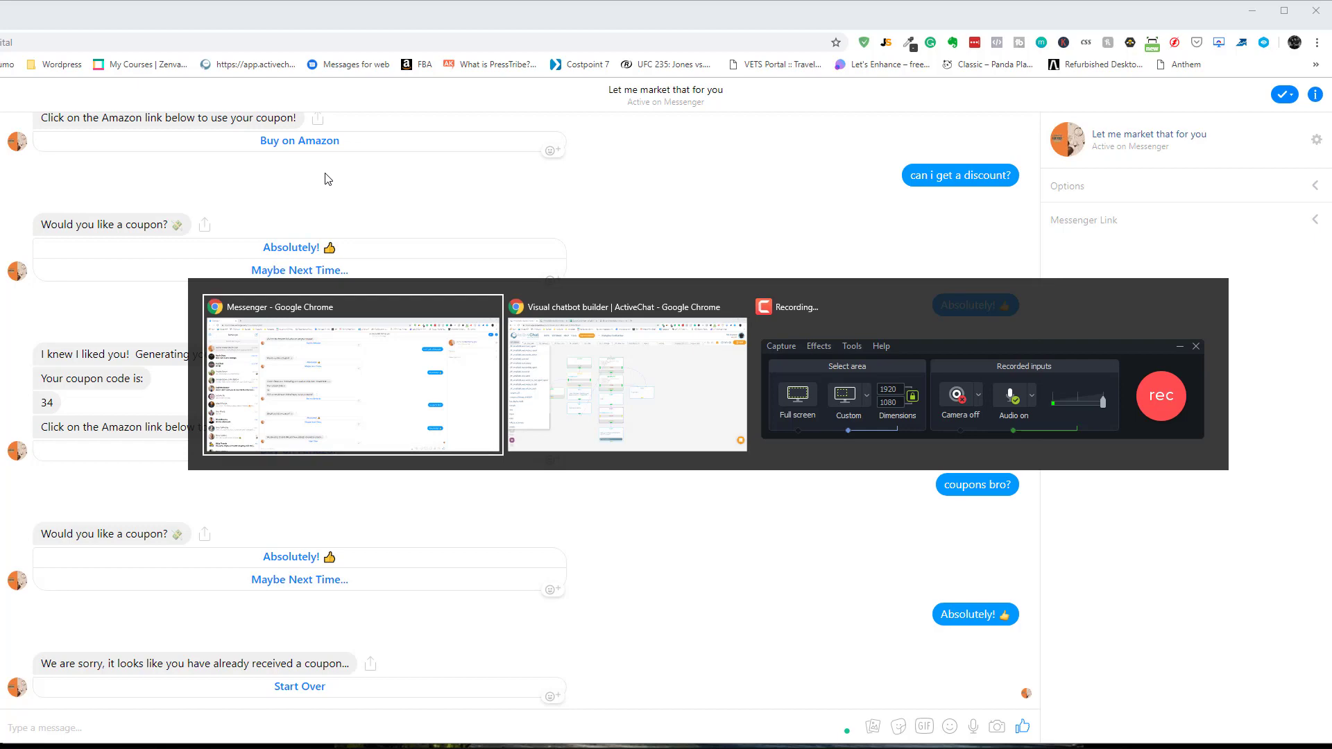
{"action": "key", "text": "alt+Tab"}
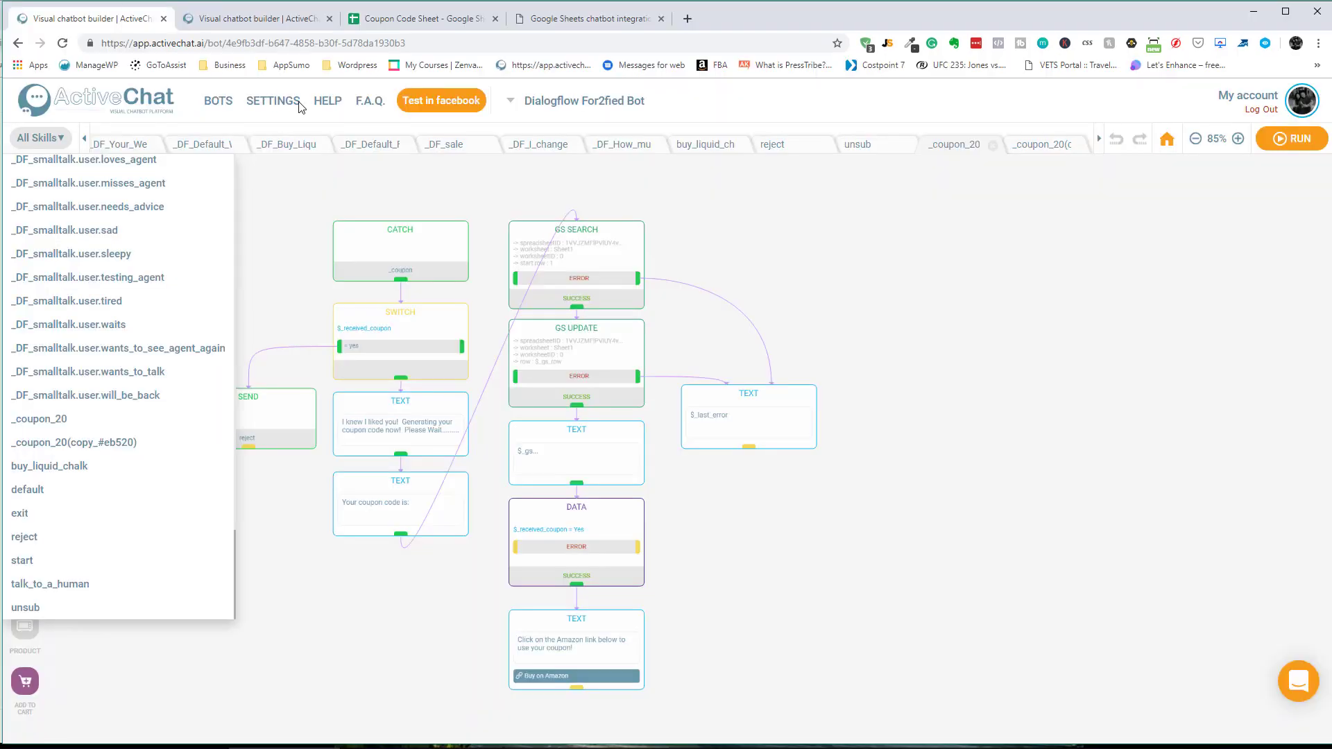
{"action": "left_click", "coordinate": [395, 176]}
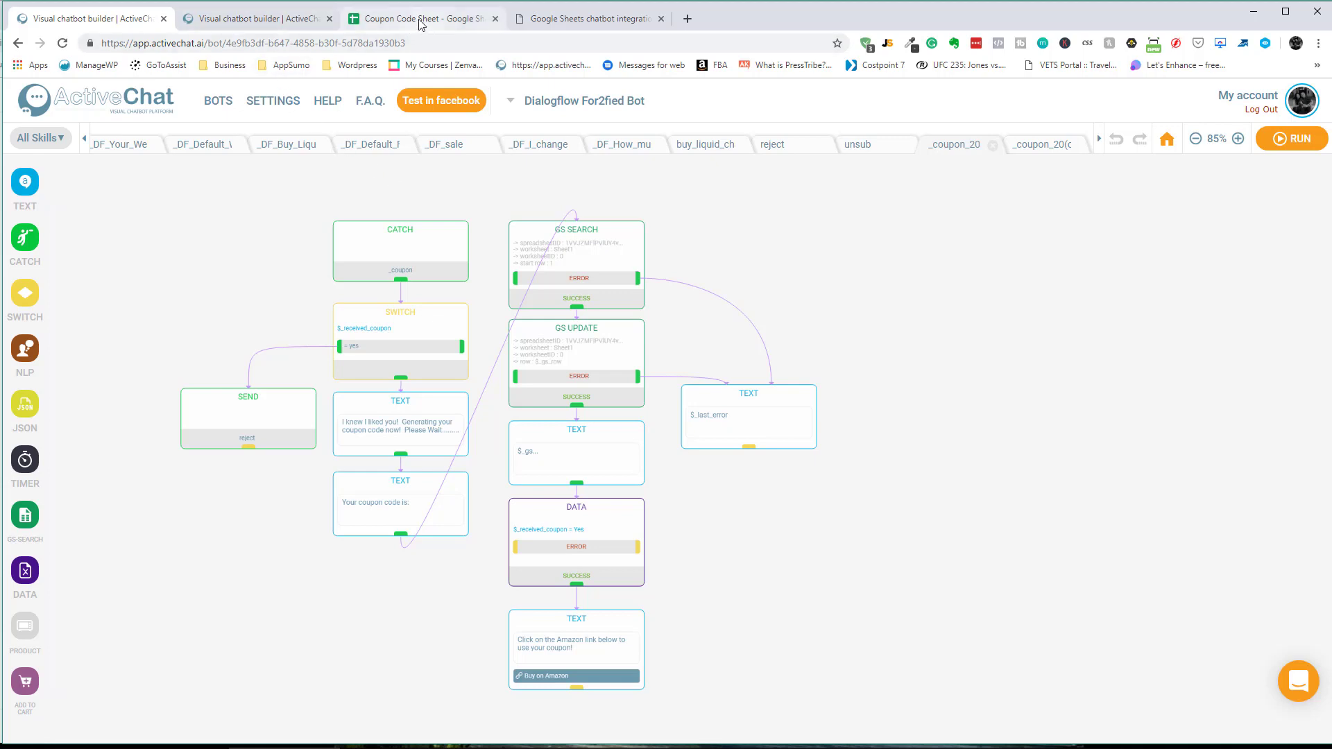
{"action": "left_click", "coordinate": [421, 19]}
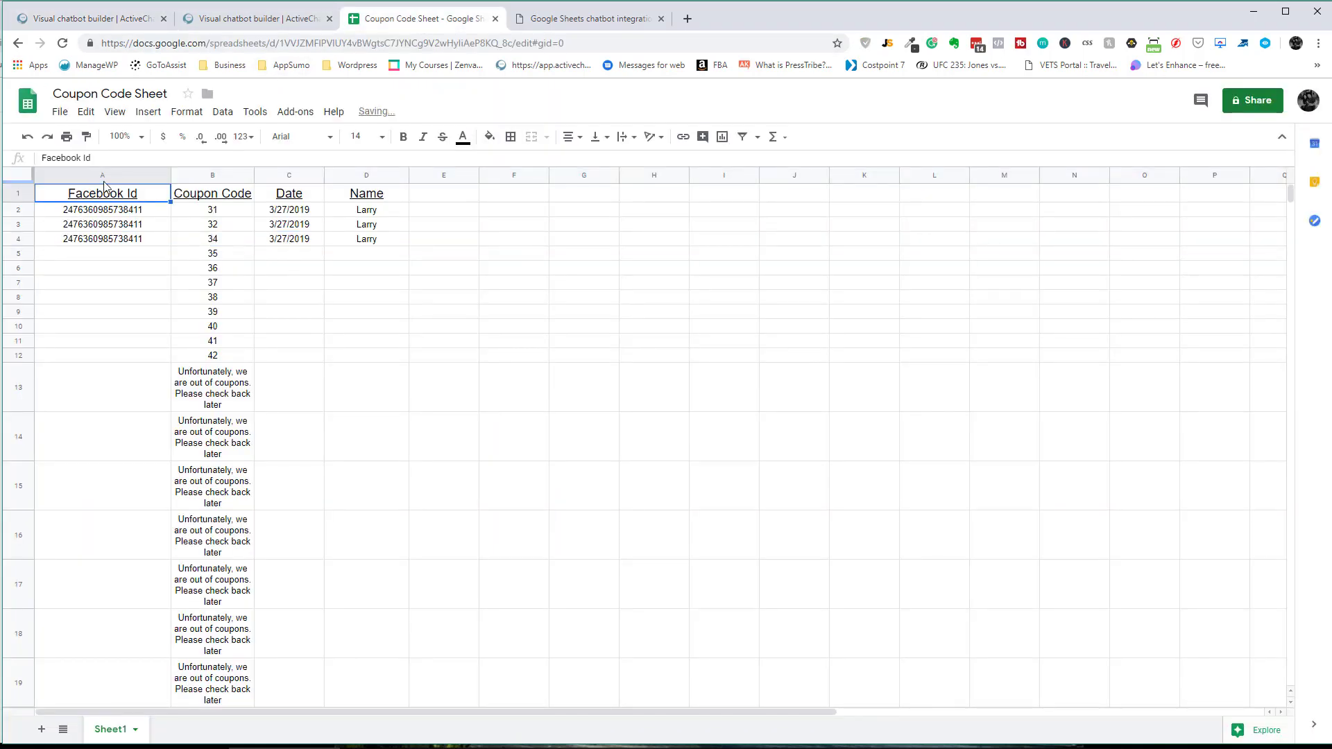
{"action": "left_click", "coordinate": [112, 256]}
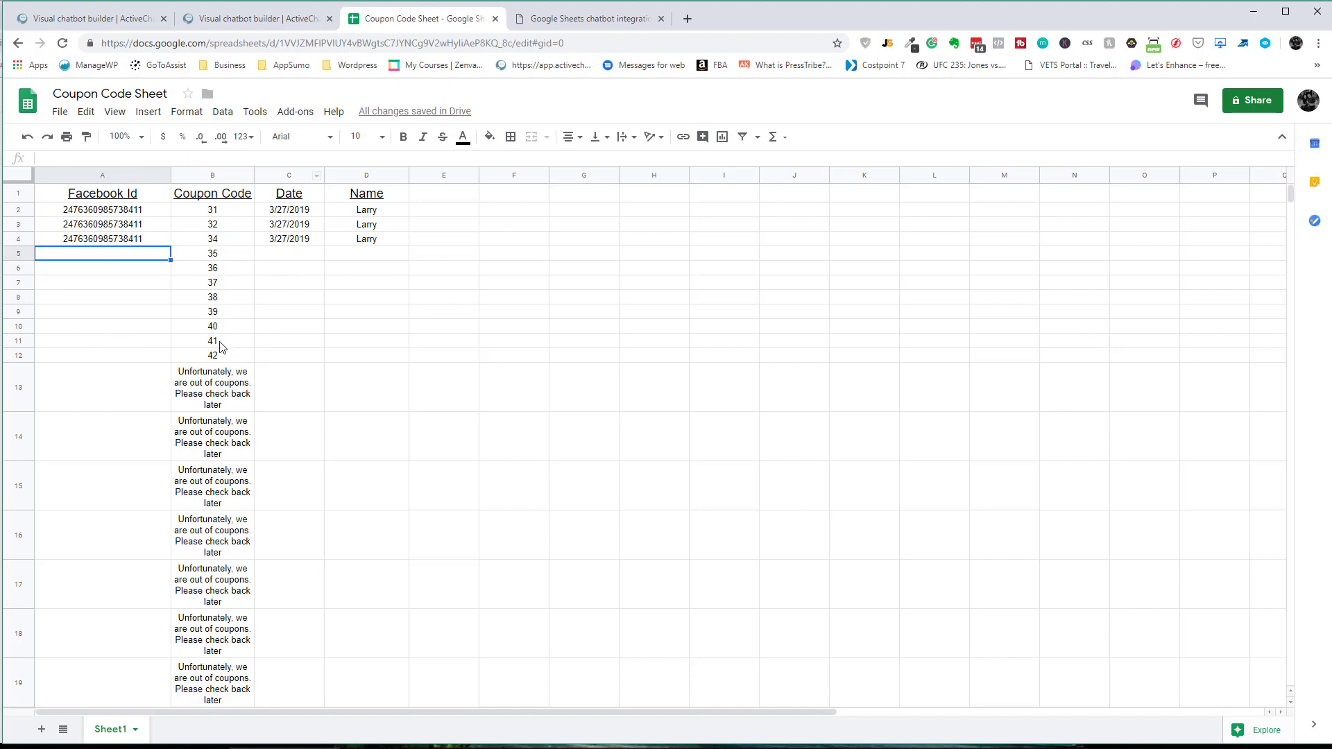
{"action": "left_click", "coordinate": [87, 271]}
{"action": "left_click", "coordinate": [86, 290]}
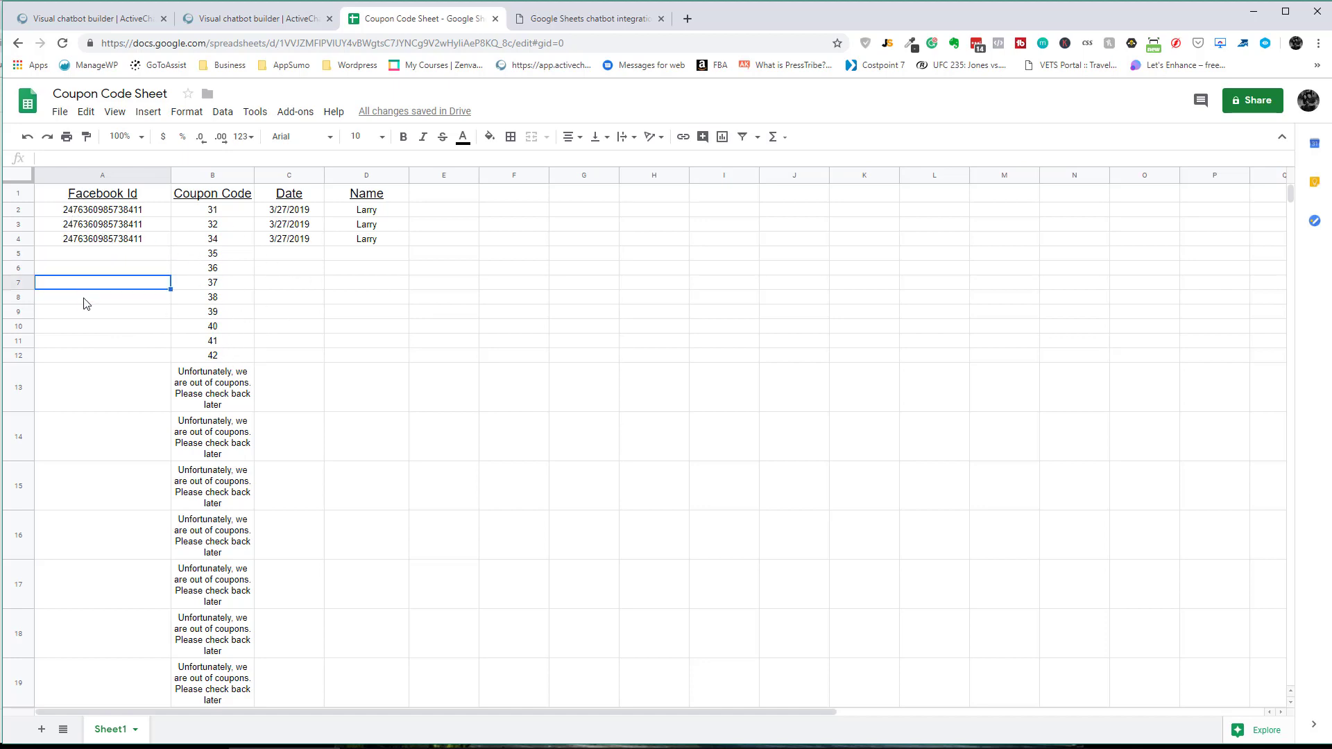
{"action": "left_click", "coordinate": [86, 301]}
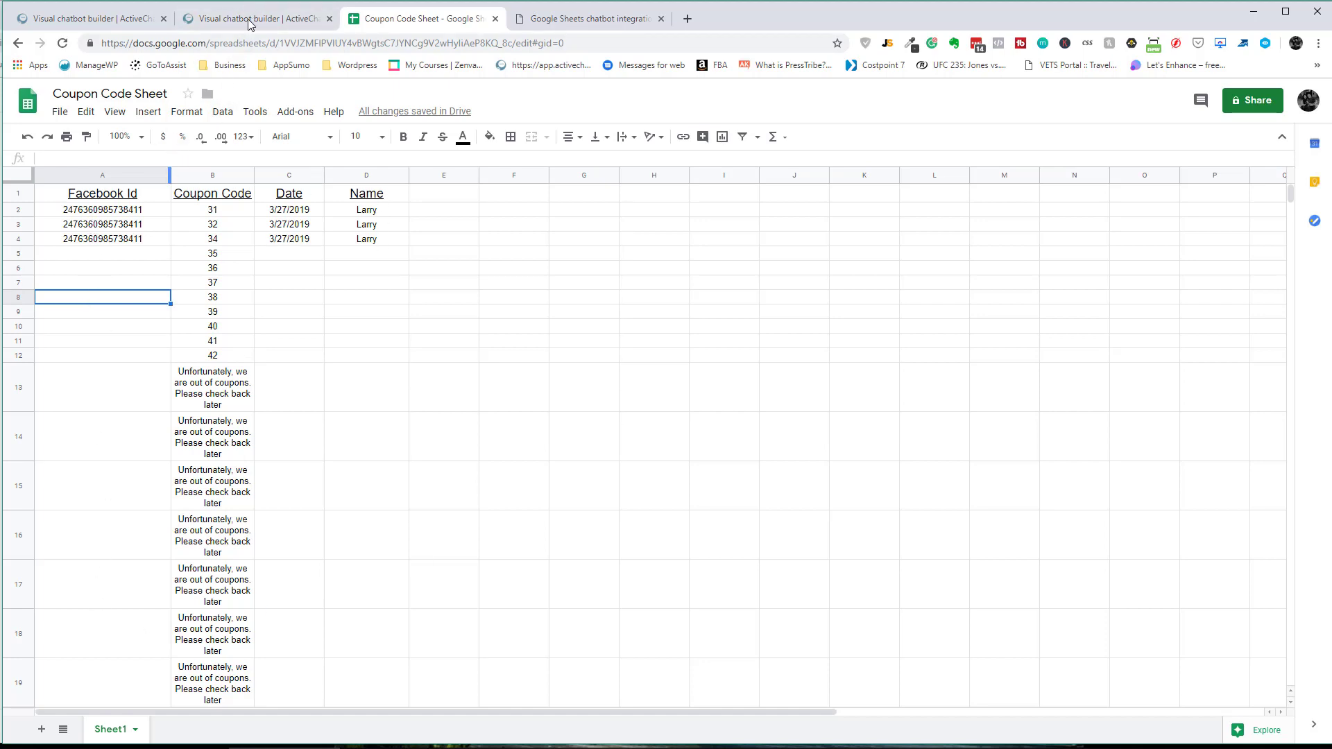
Revisit the _coupon_20 skill, switch back to Messenger and send the bot "im tired" twice to test its small talk
{"action": "left_click", "coordinate": [70, 21]}
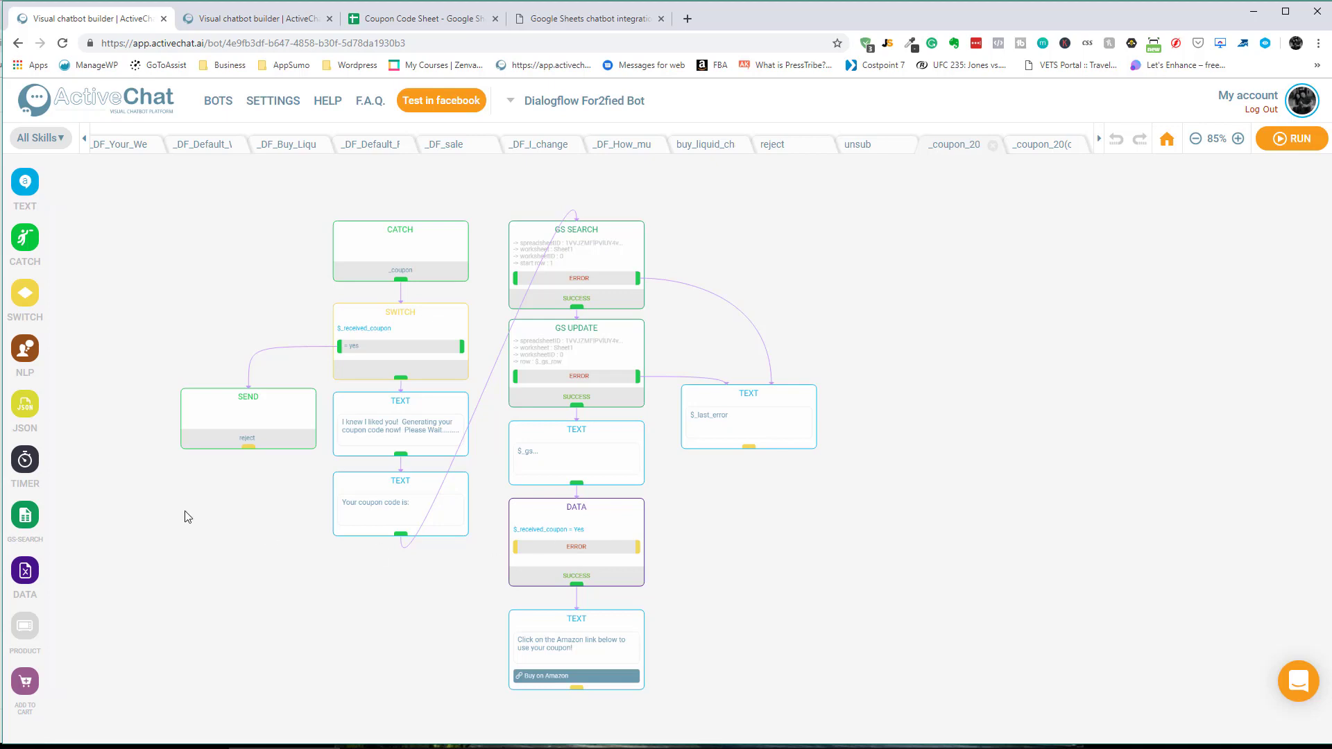
{"action": "key", "text": "alt+Tab"}
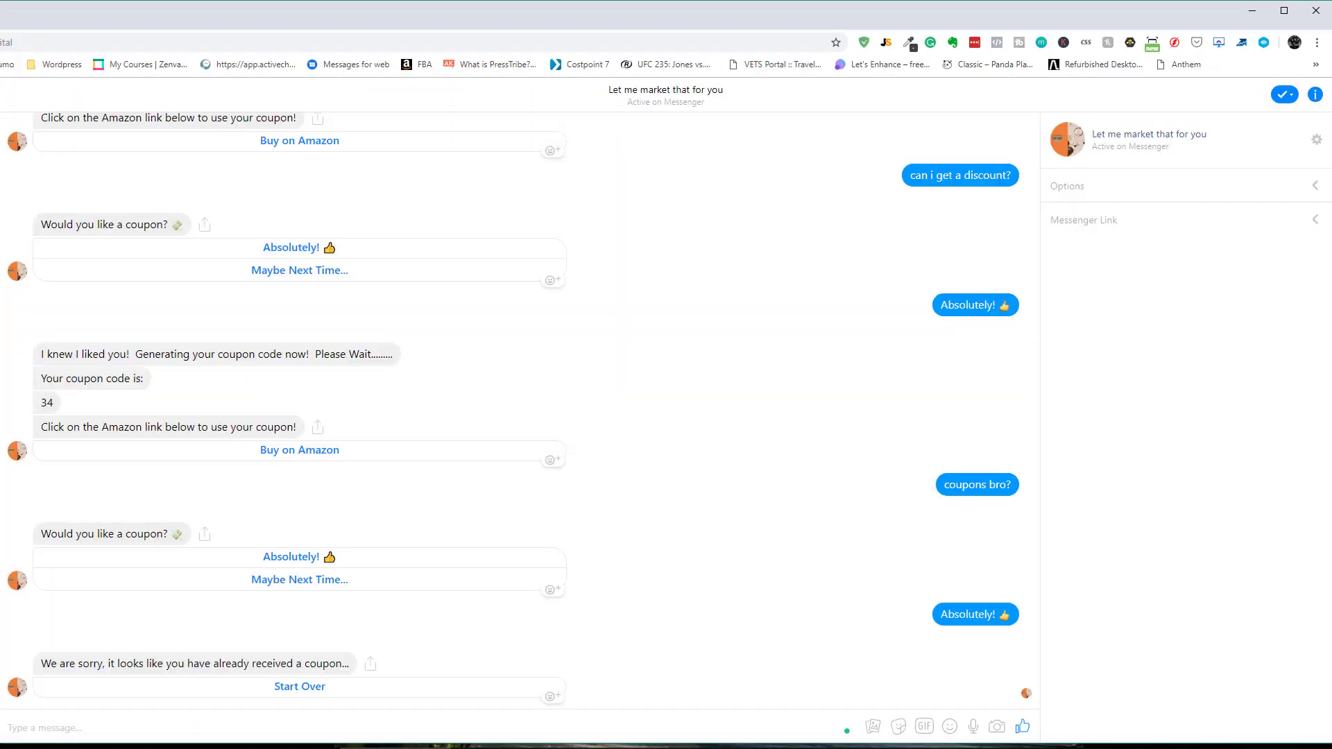
{"action": "left_click", "coordinate": [265, 727]}
{"action": "type", "text": "im tired"}
{"action": "key", "text": "Return"}
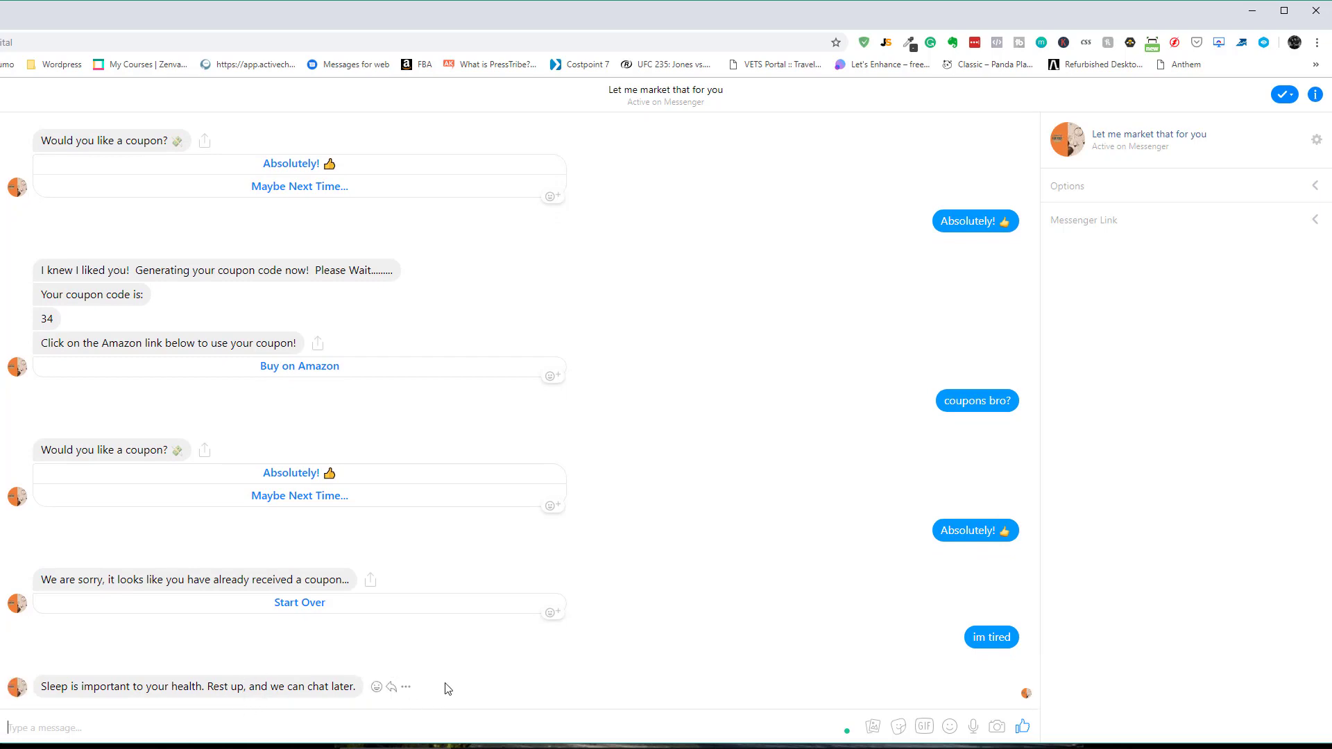
{"action": "type", "text": "im tired"}
{"action": "key", "text": "Return"}
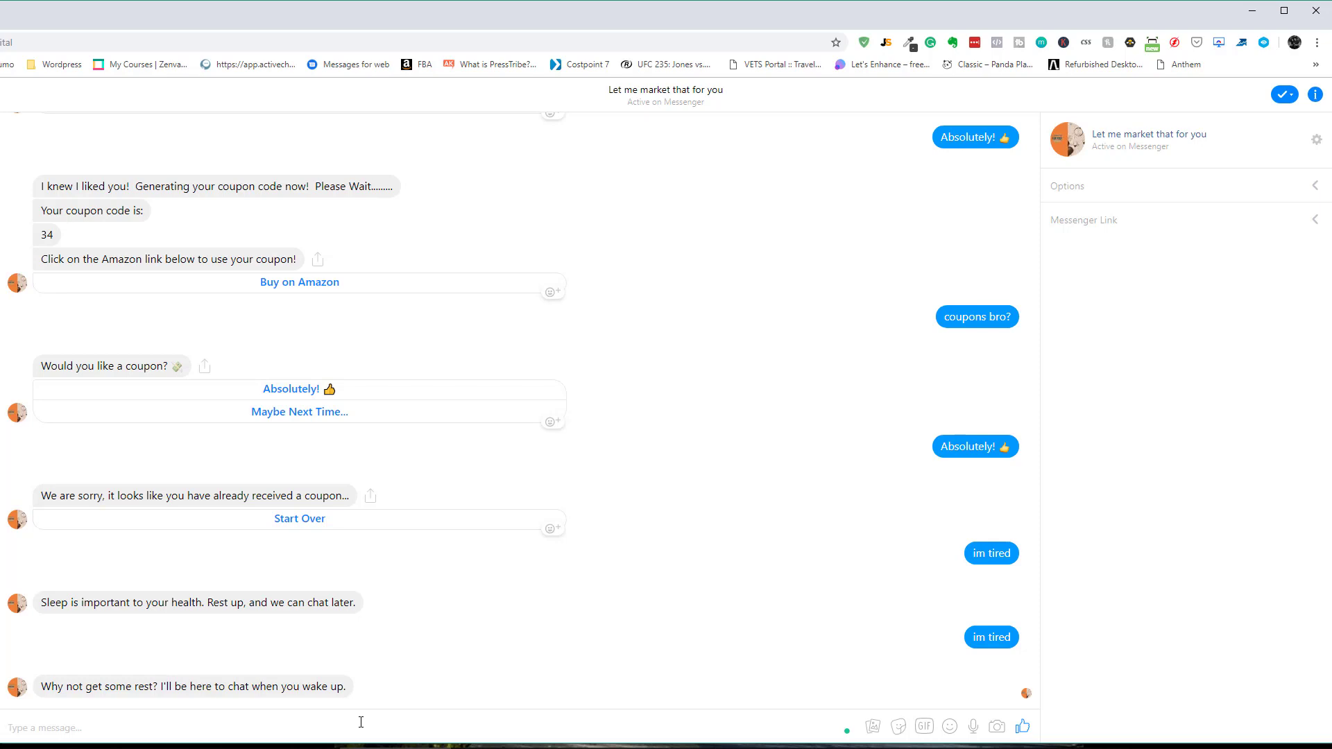
Test the bot's replies to other messages by sending "my keyboard is super load" once and "i can't spell" twice
{"action": "type", "text": "my keyboard is super load"}
{"action": "key", "text": "Return"}
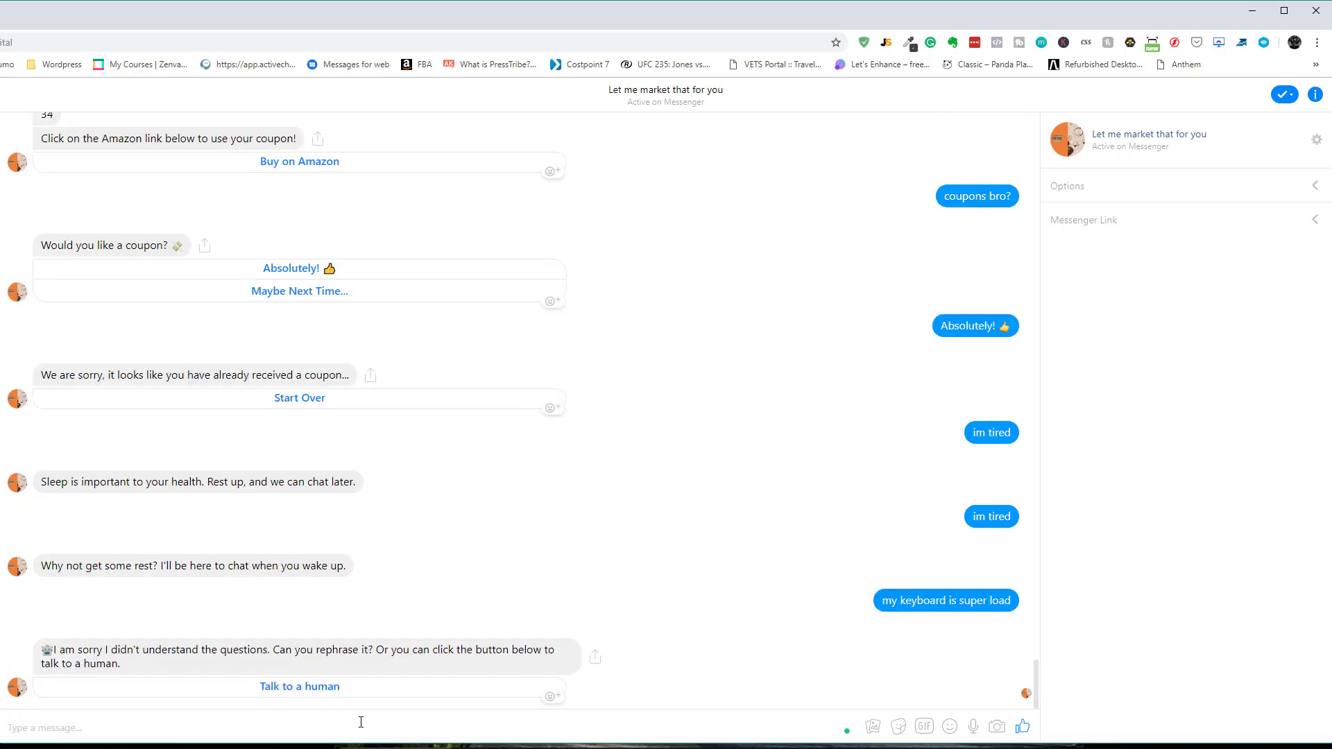
{"action": "type", "text": "i can't spell"}
{"action": "key", "text": "Return"}
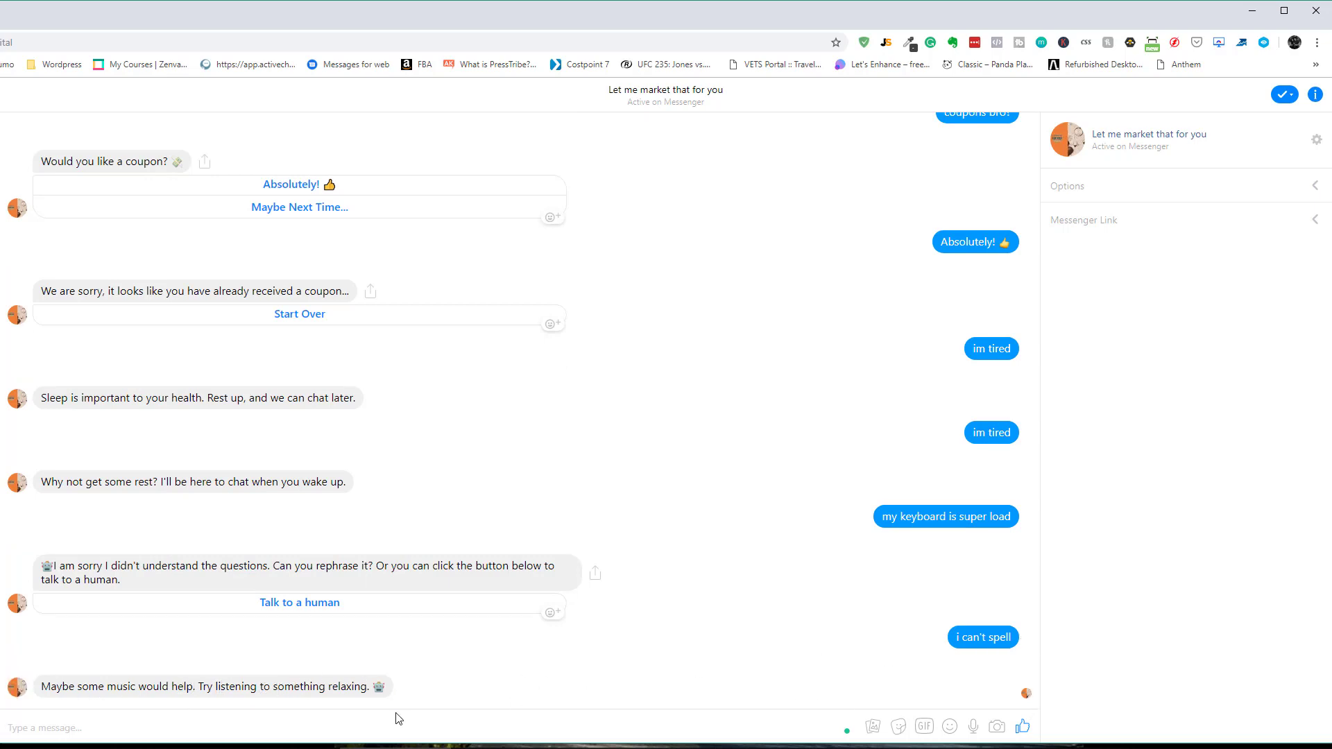
{"action": "type", "text": "i can't speel"}
{"action": "key", "text": "BackSpace"}
{"action": "key", "text": "BackSpace"}
{"action": "type", "text": "ll"}
{"action": "key", "text": "Return"}
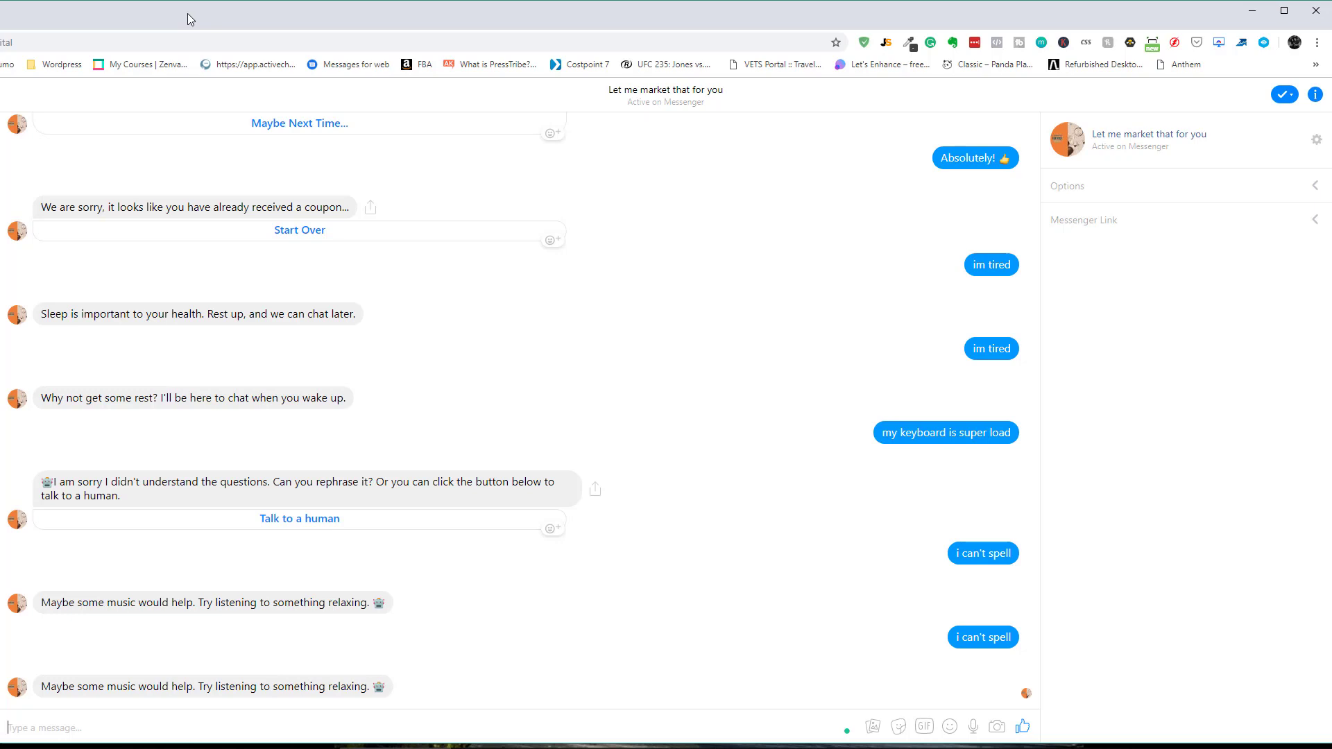
{"action": "mouse_move", "coordinate": [708, 735]}
{"action": "left_click", "coordinate": [611, 735]}
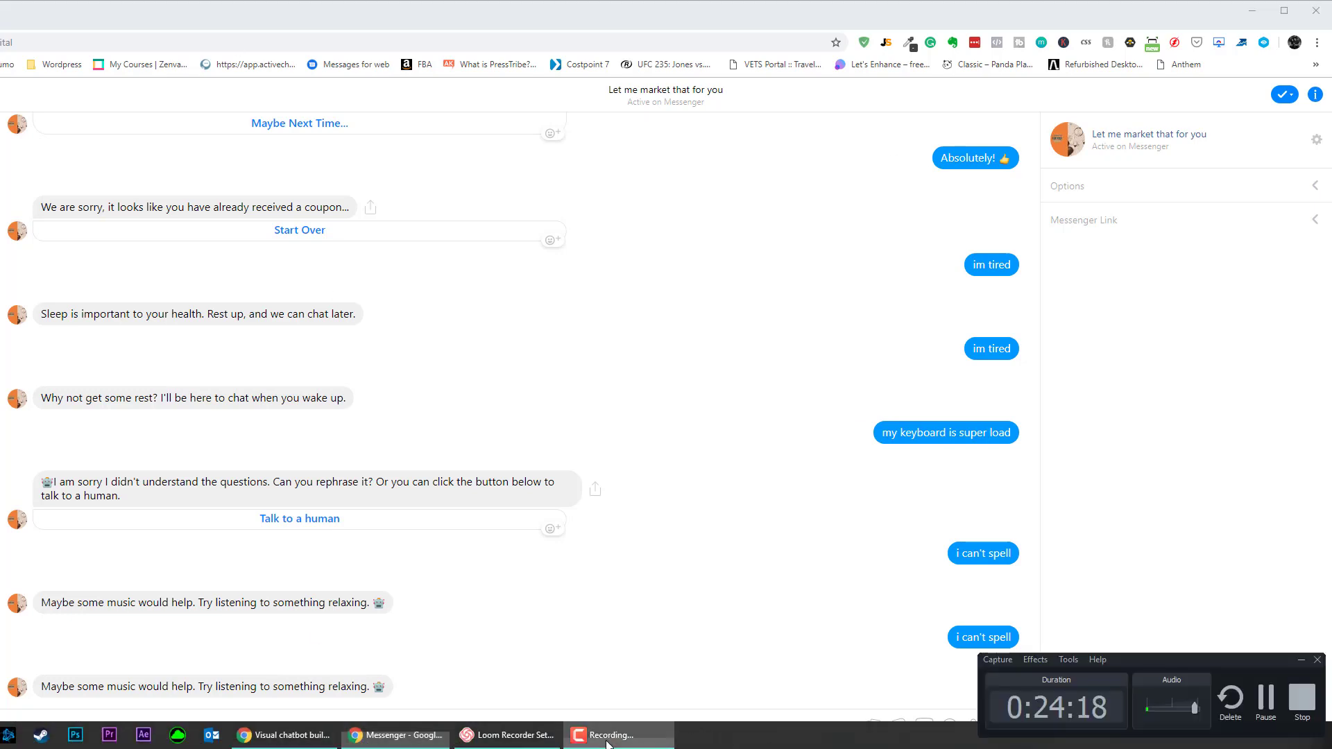
{"action": "left_click", "coordinate": [1266, 704]}
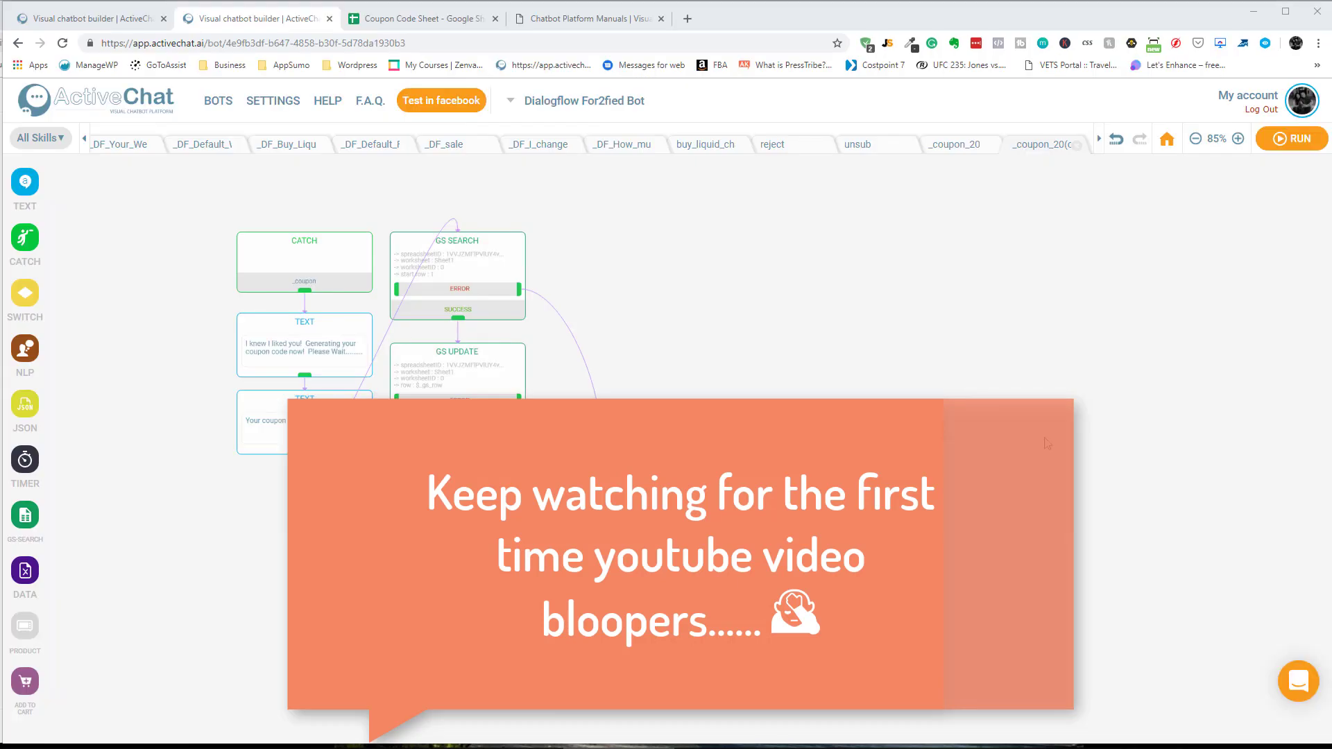